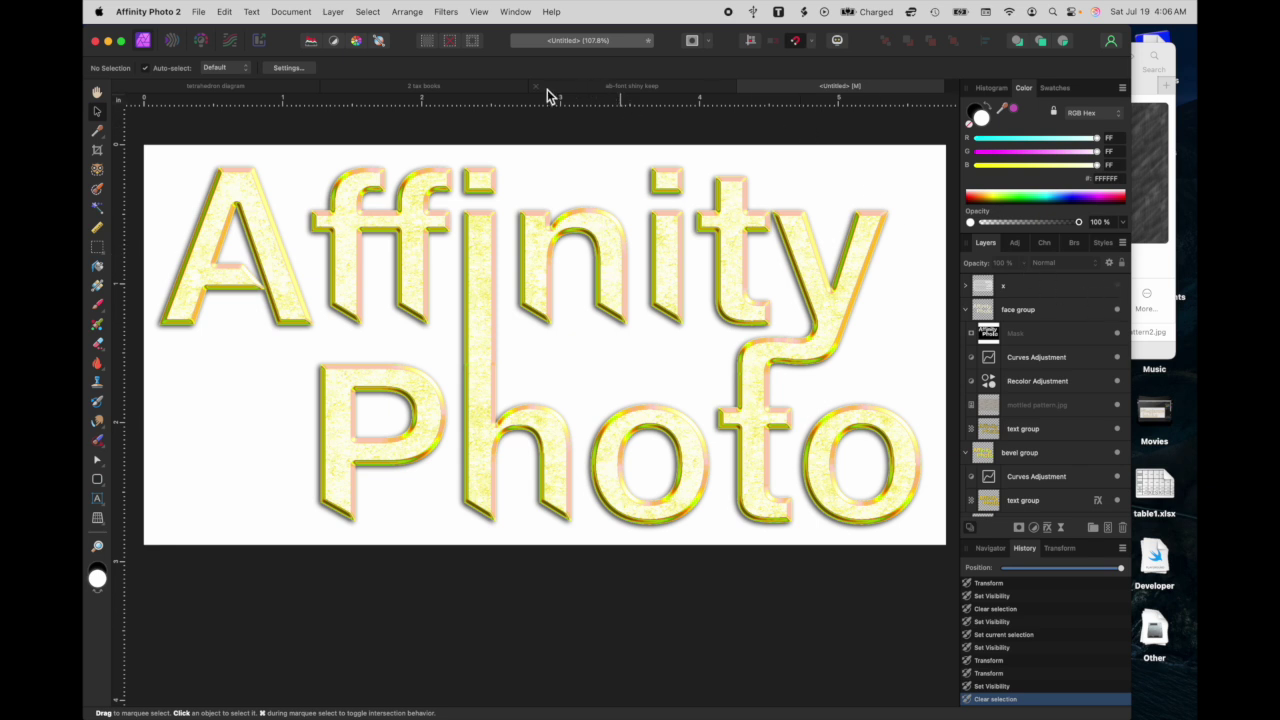
- View the "2 tax books" design, then briefly show layer x with the list of steps in the Affinity Photo lettering document
left_click(462, 88)
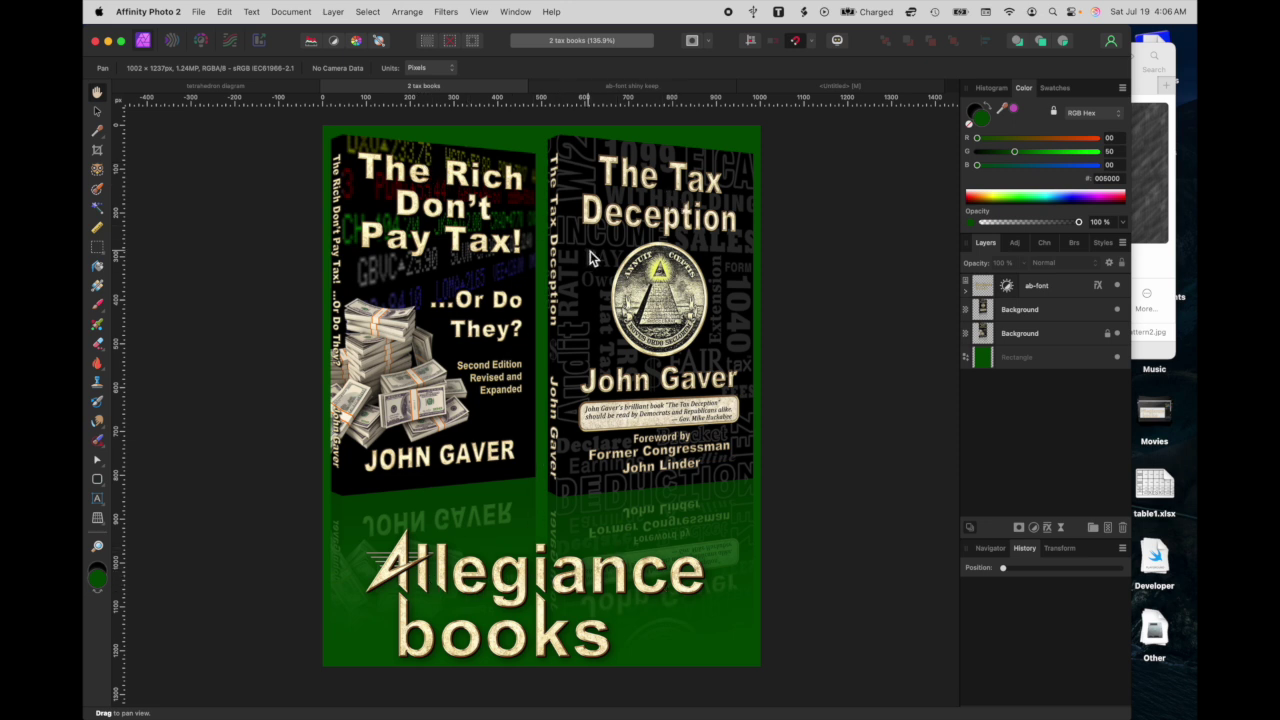
left_click(842, 88)
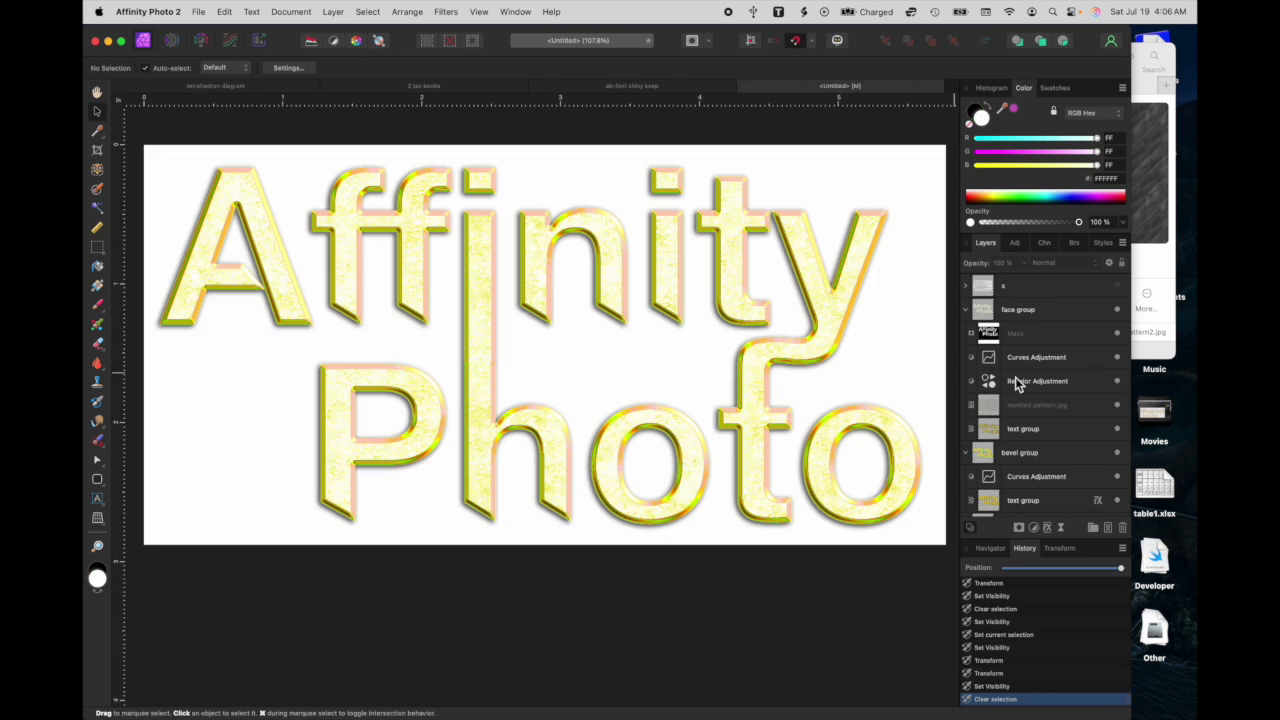
left_click(1119, 287)
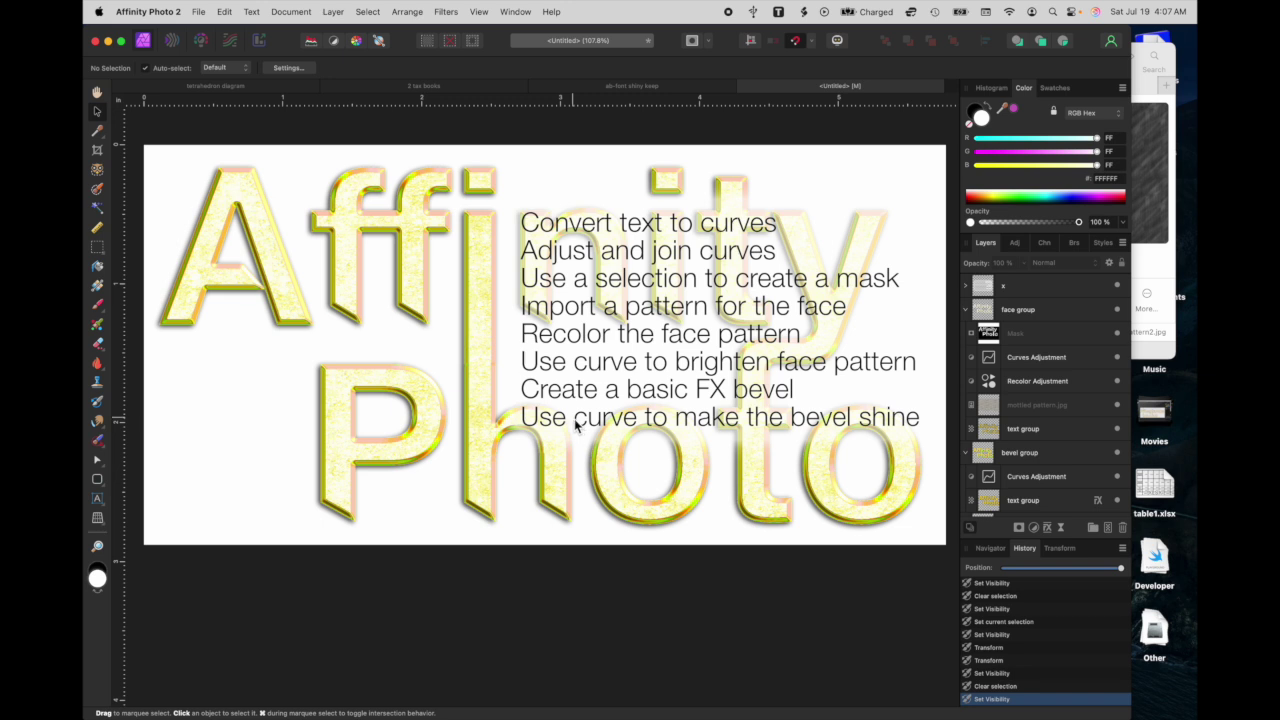
left_click(1118, 287)
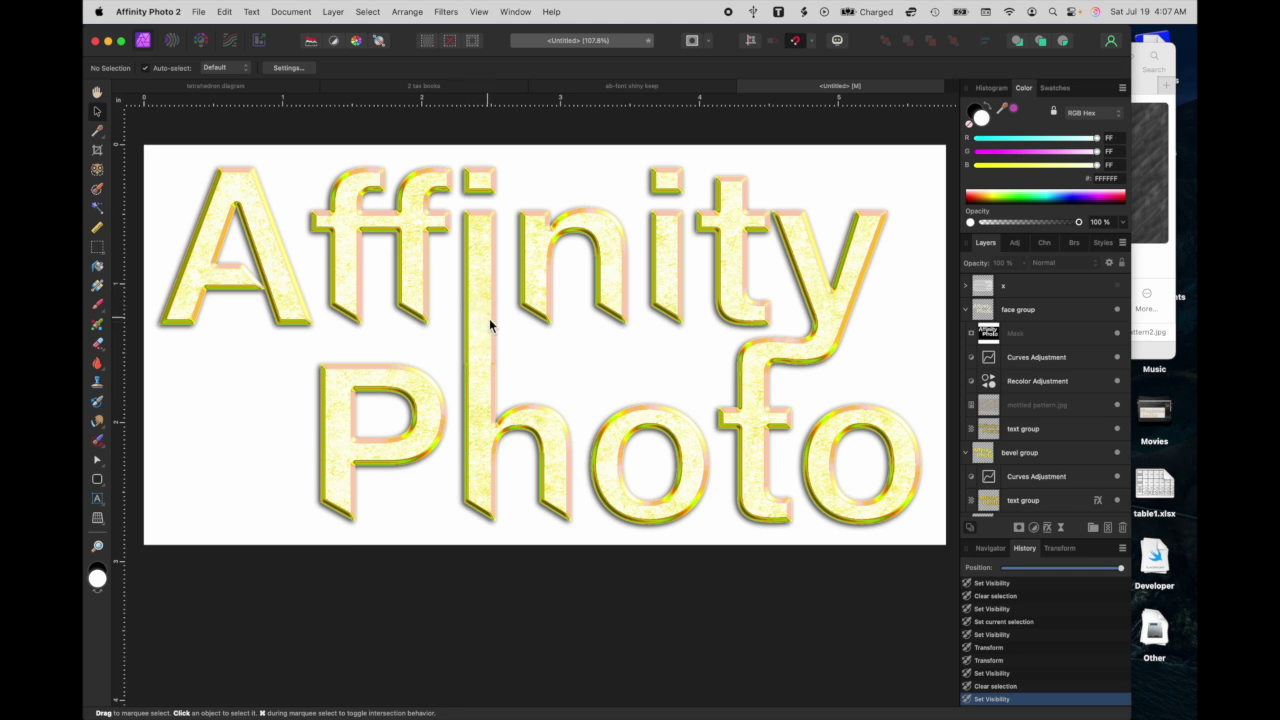
- Create a new landscape Letter document, 11 by 8.5 in at 300 DPI
left_click(198, 12)
left_click(200, 39)
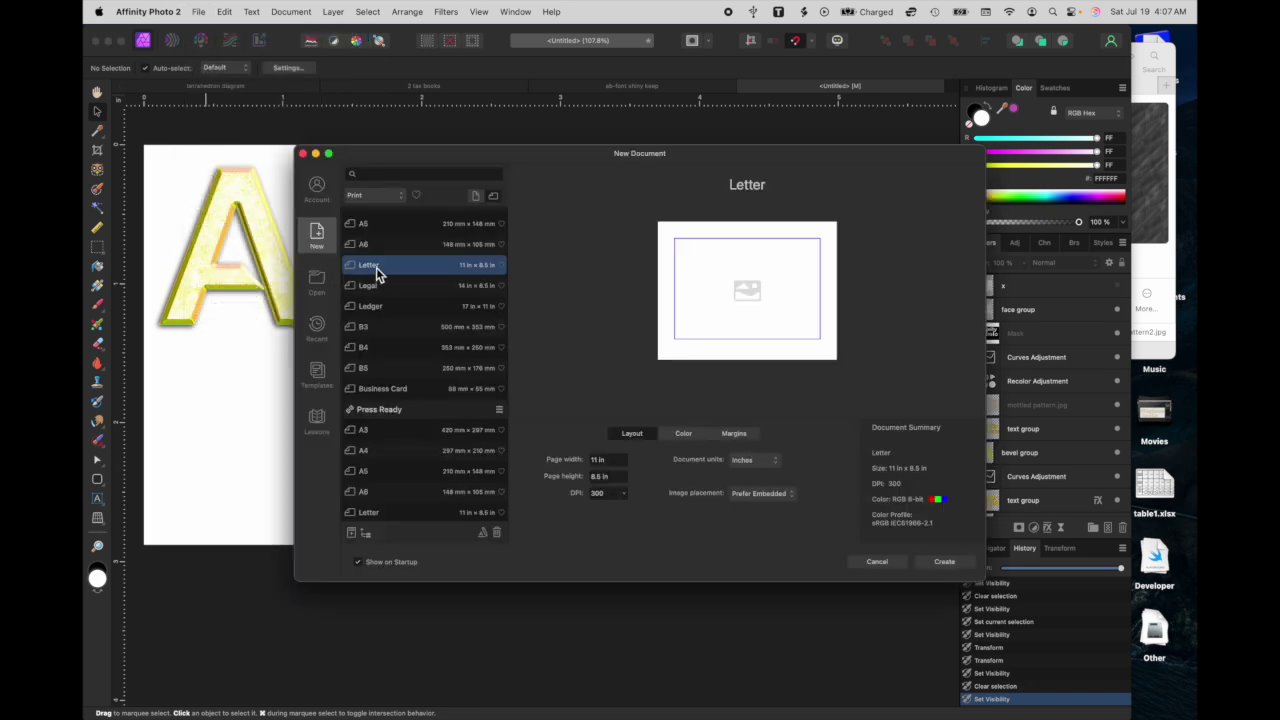
left_click(945, 563)
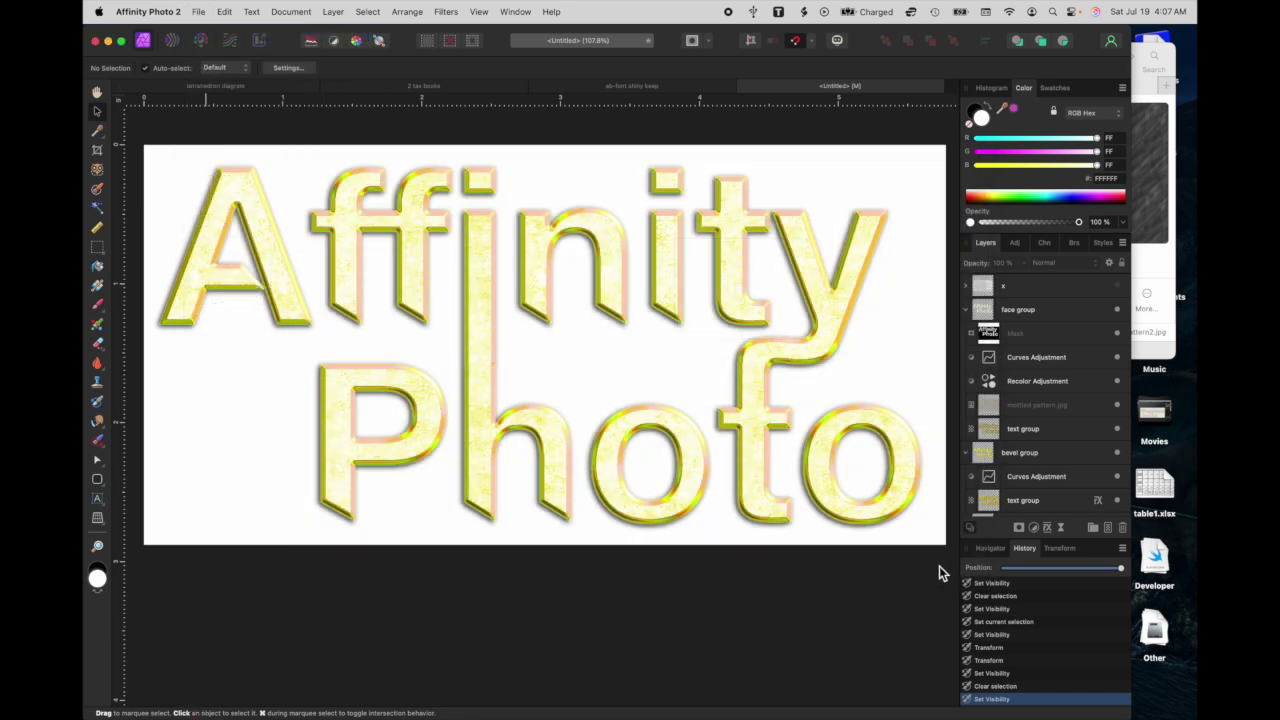
- Start an artistic text object of about 186 pt near the page's upper left, in Arial Bold
left_click(98, 502)
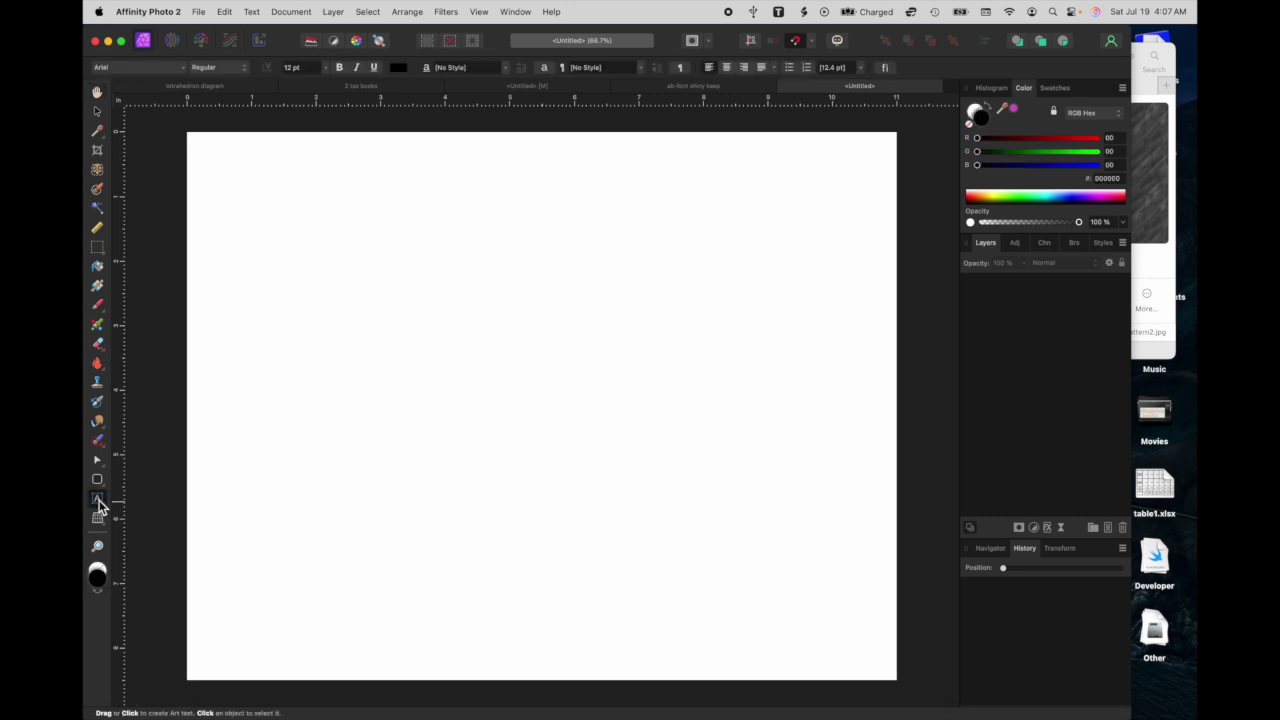
left_click_drag(235, 187, 296, 310)
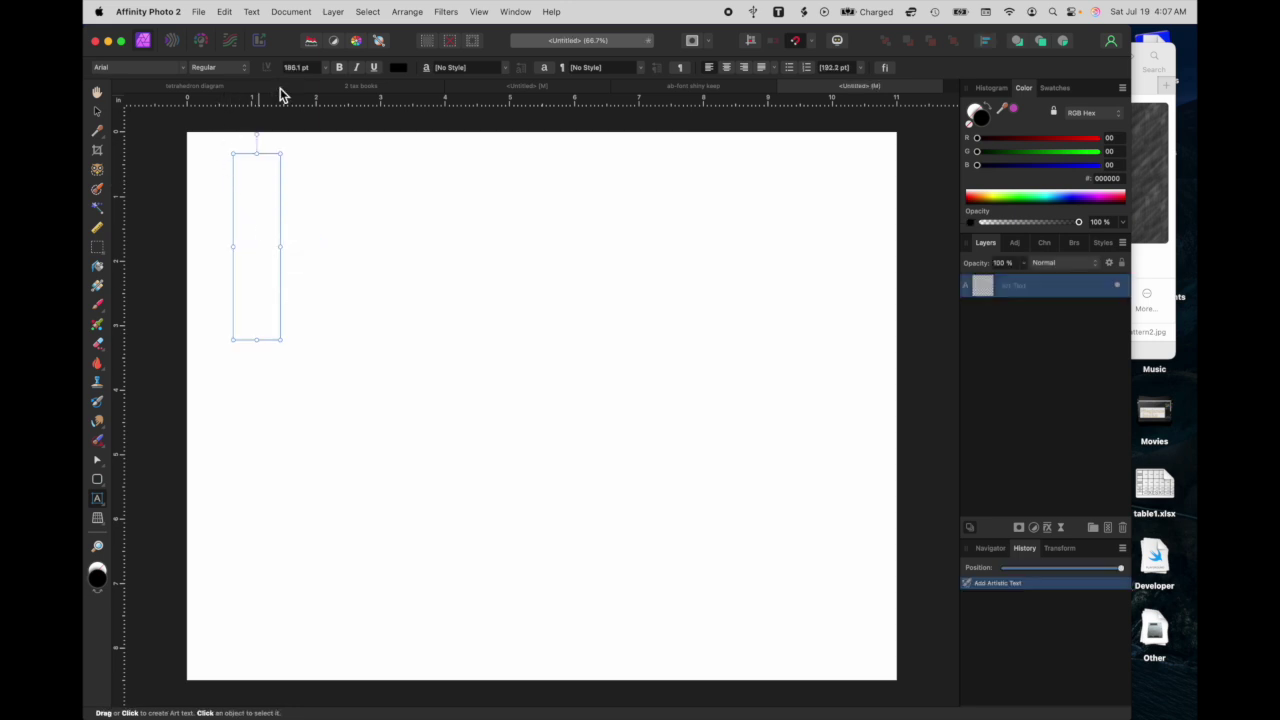
left_click(231, 70)
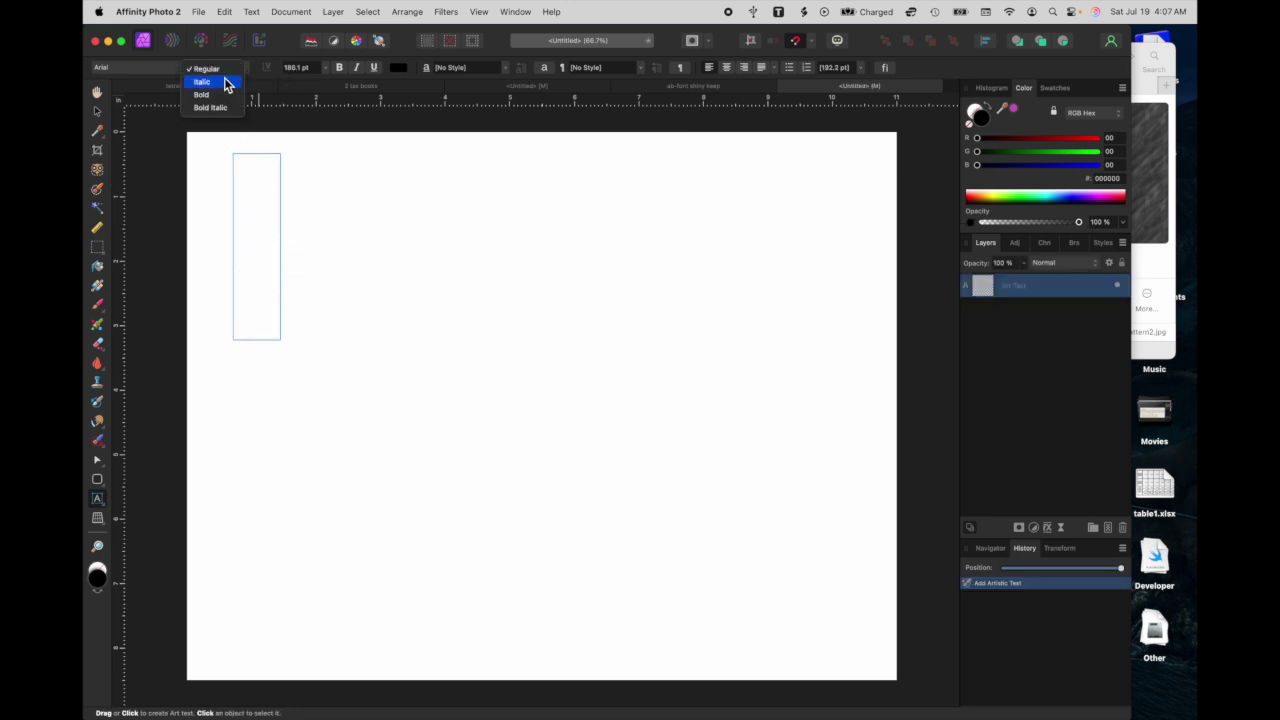
left_click(212, 96)
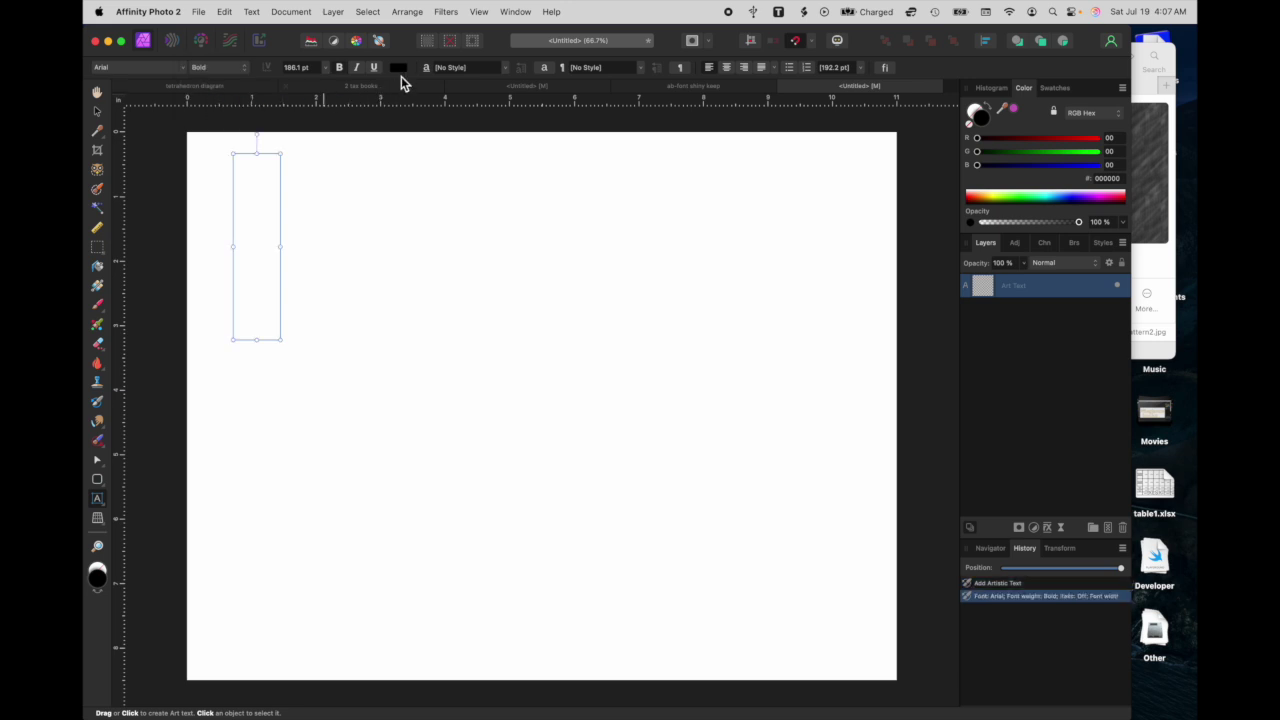
- Set the text colour to gold, hex FFD700
left_click(400, 68)
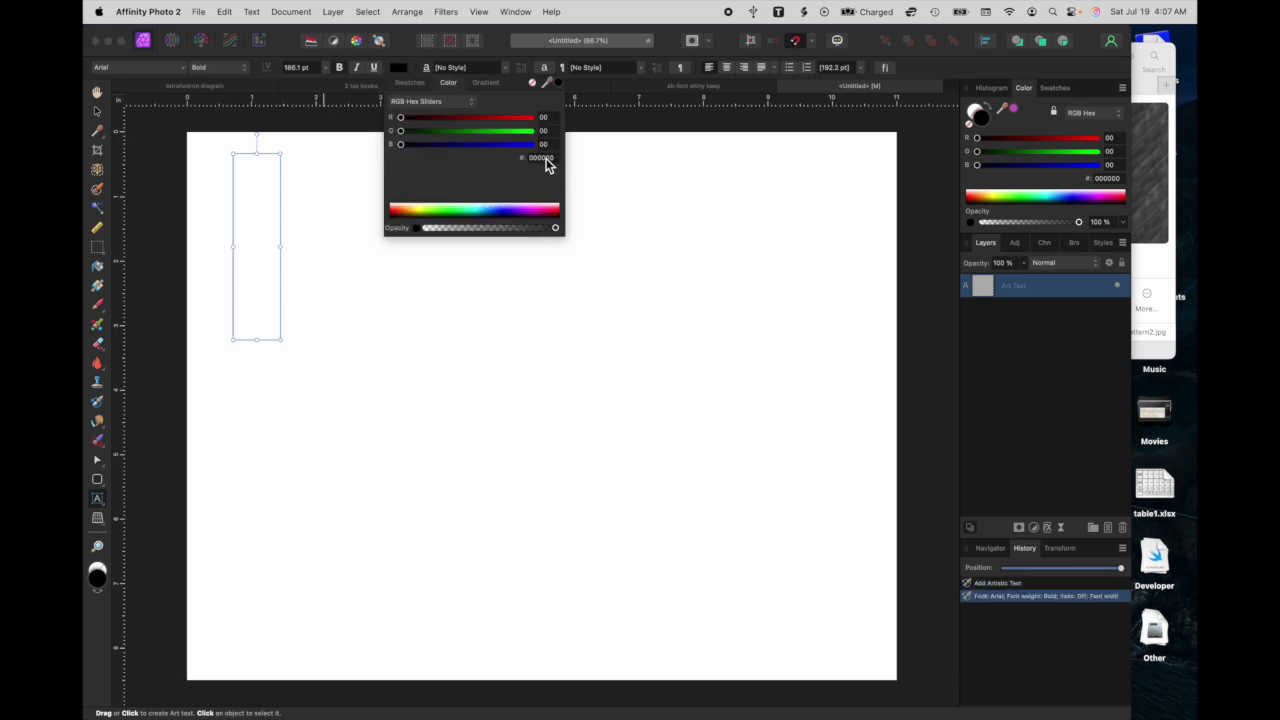
key("BackSpace")
key("Return")
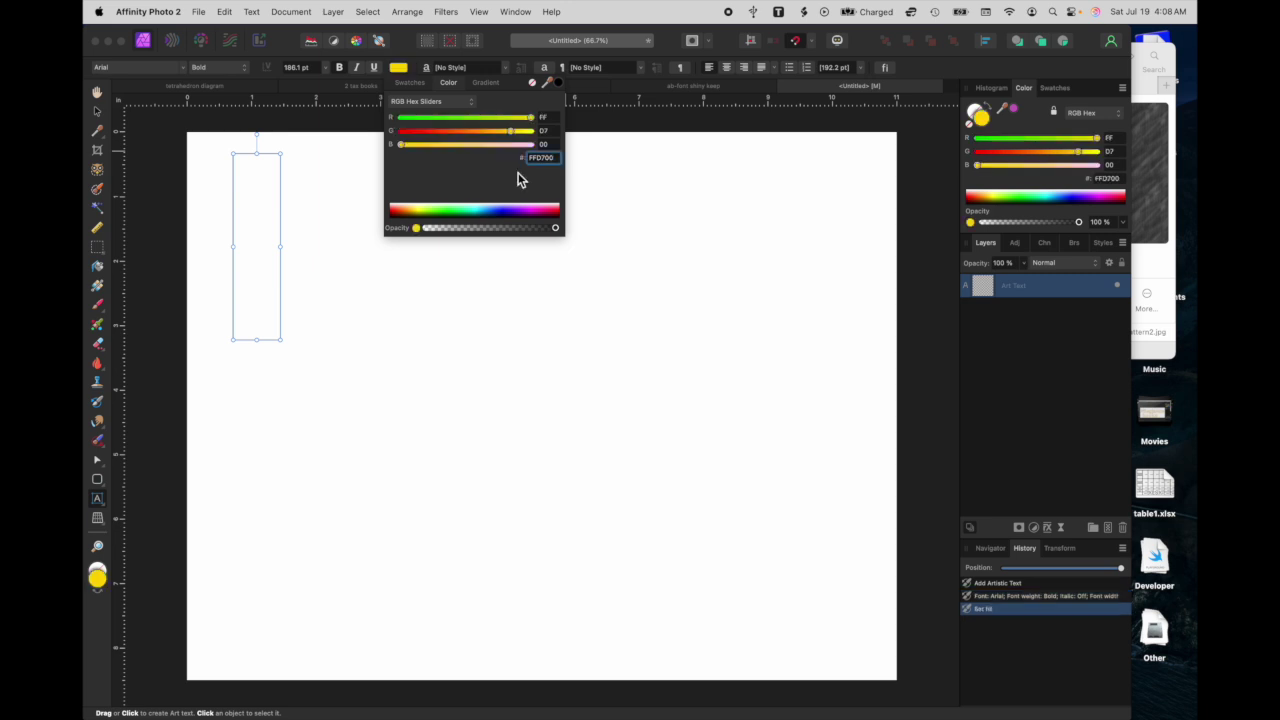
- Enter "Affinity" as the artistic text and scale the word up proportionally to about 198 pt
left_click(241, 251)
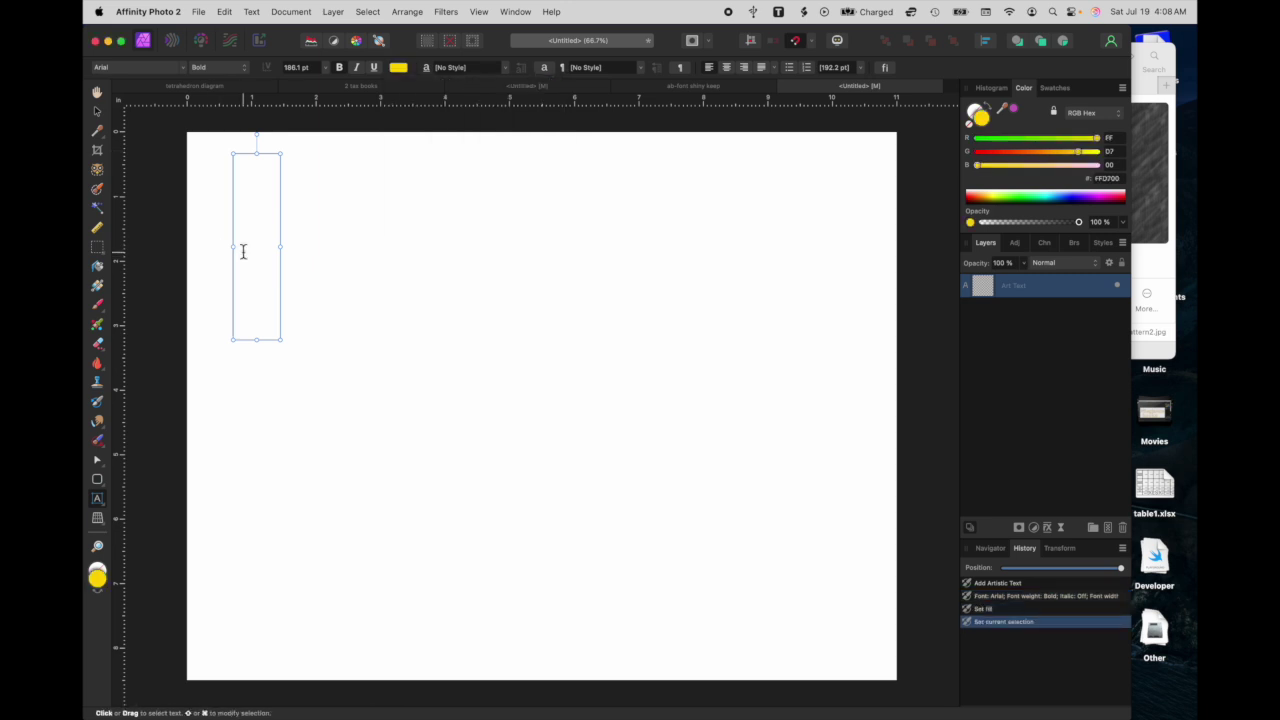
type("Affinity")
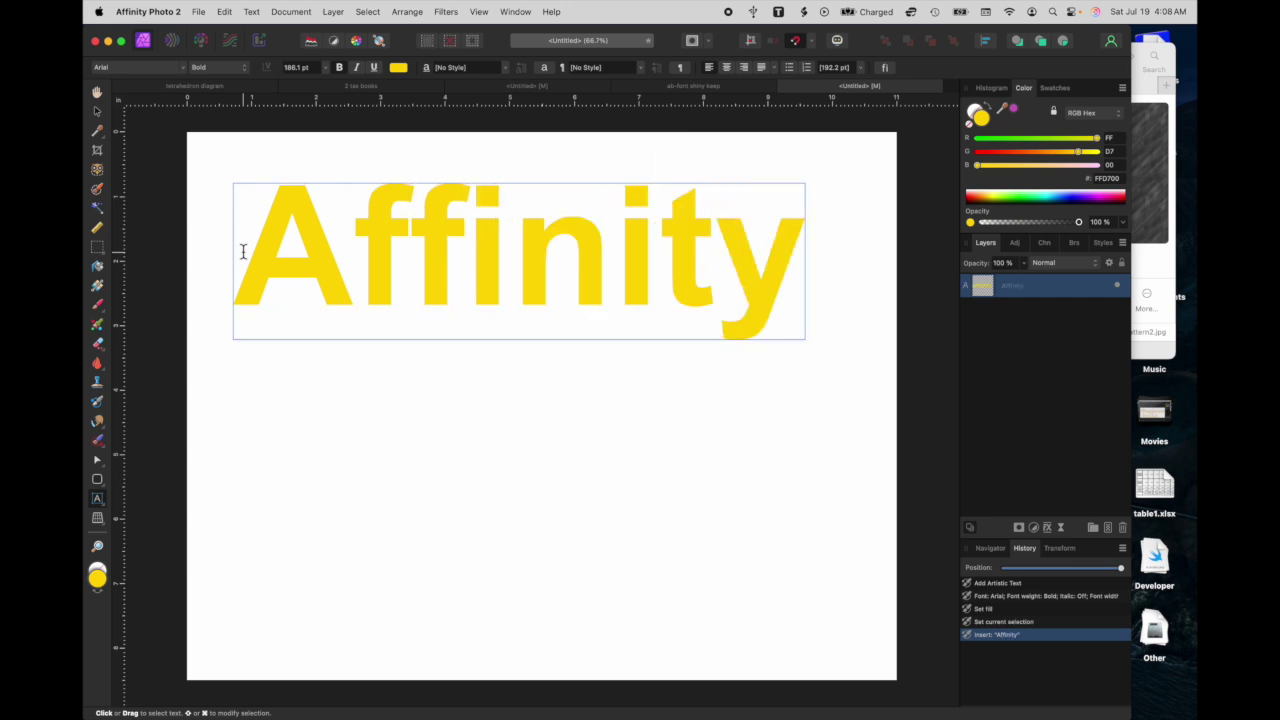
key("Escape")
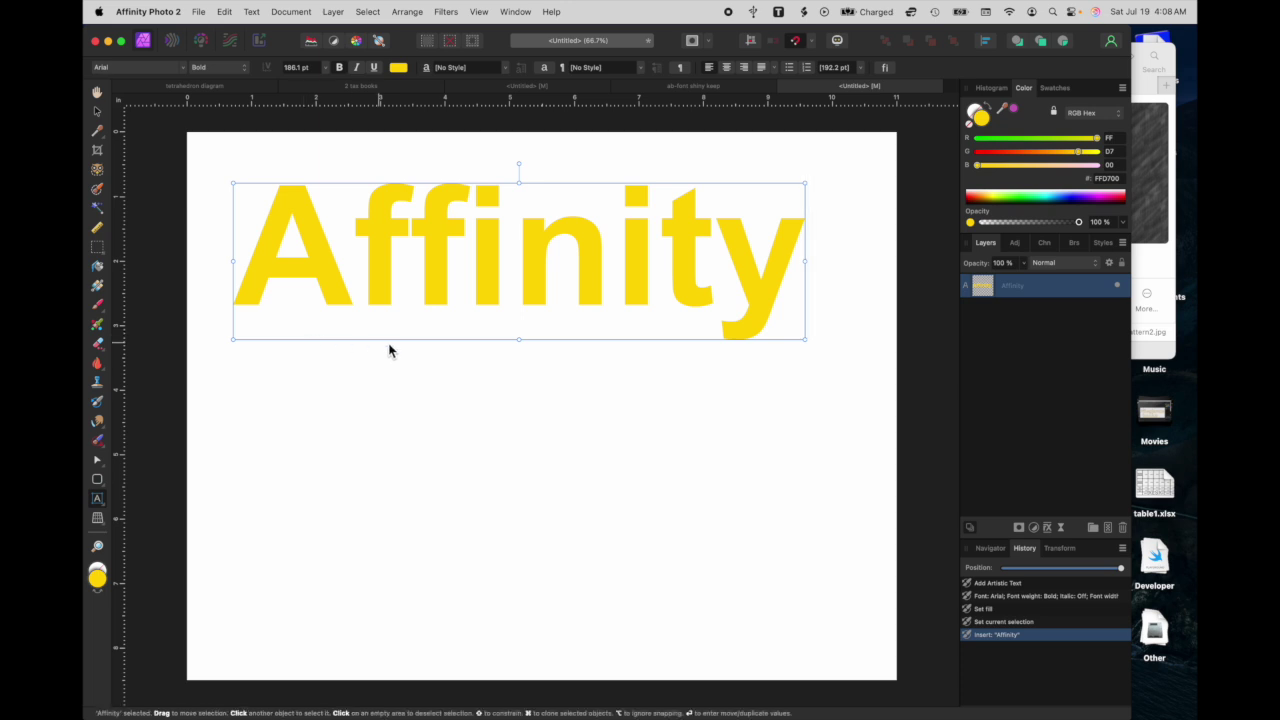
left_click(807, 342)
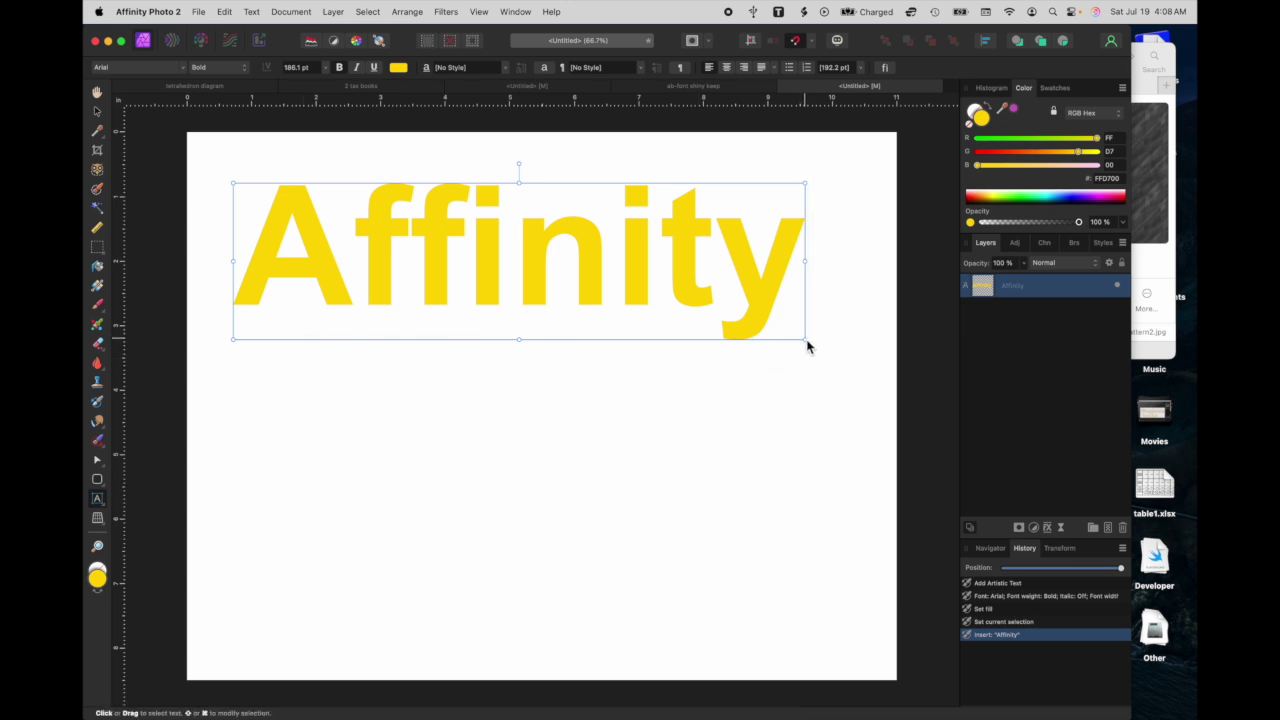
key("Escape")
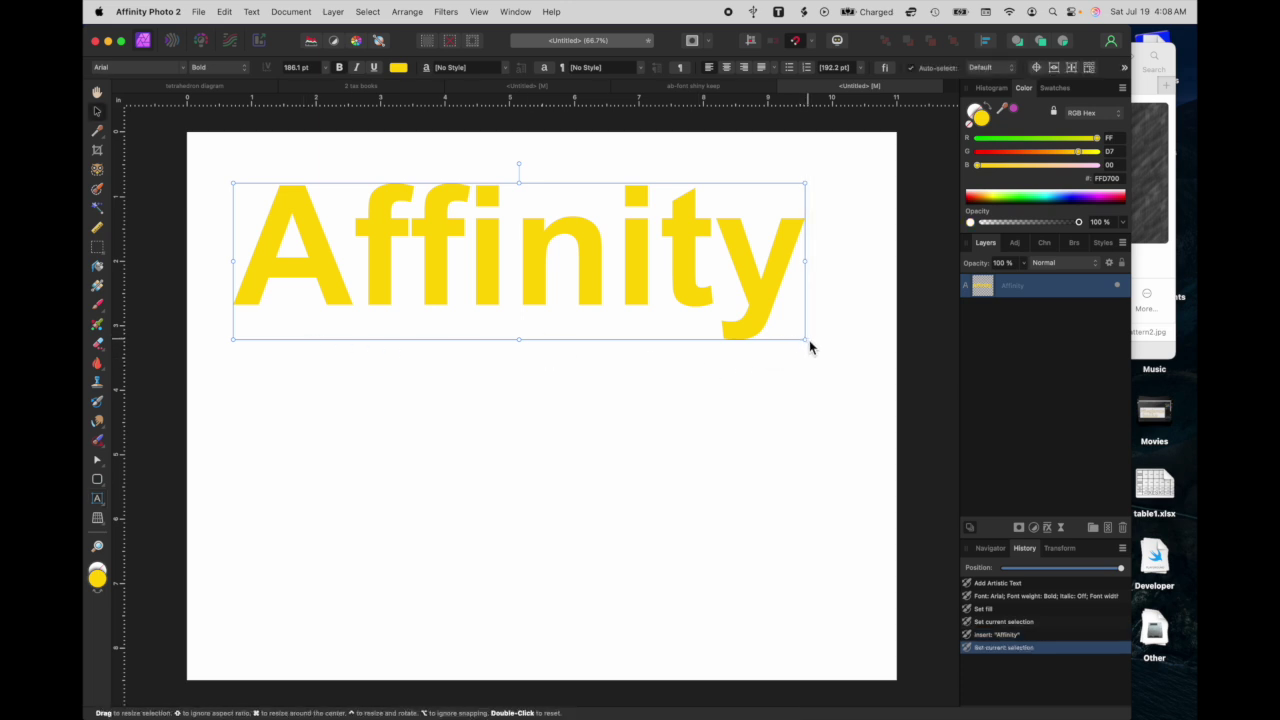
left_click_drag(805, 340, 842, 351)
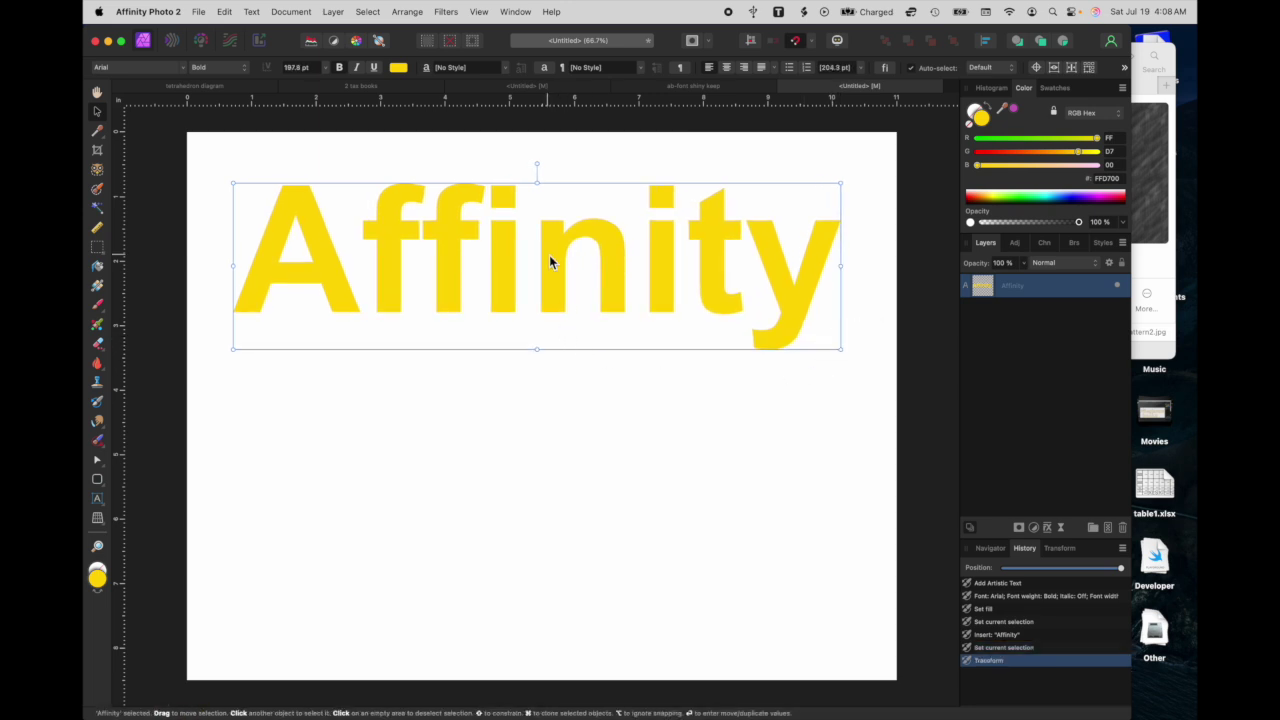
- Duplicate the "Affinity" text below itself, change the copy to "Photo", and move it so its h sits under the first i
left_click_drag(549, 258, 547, 411)
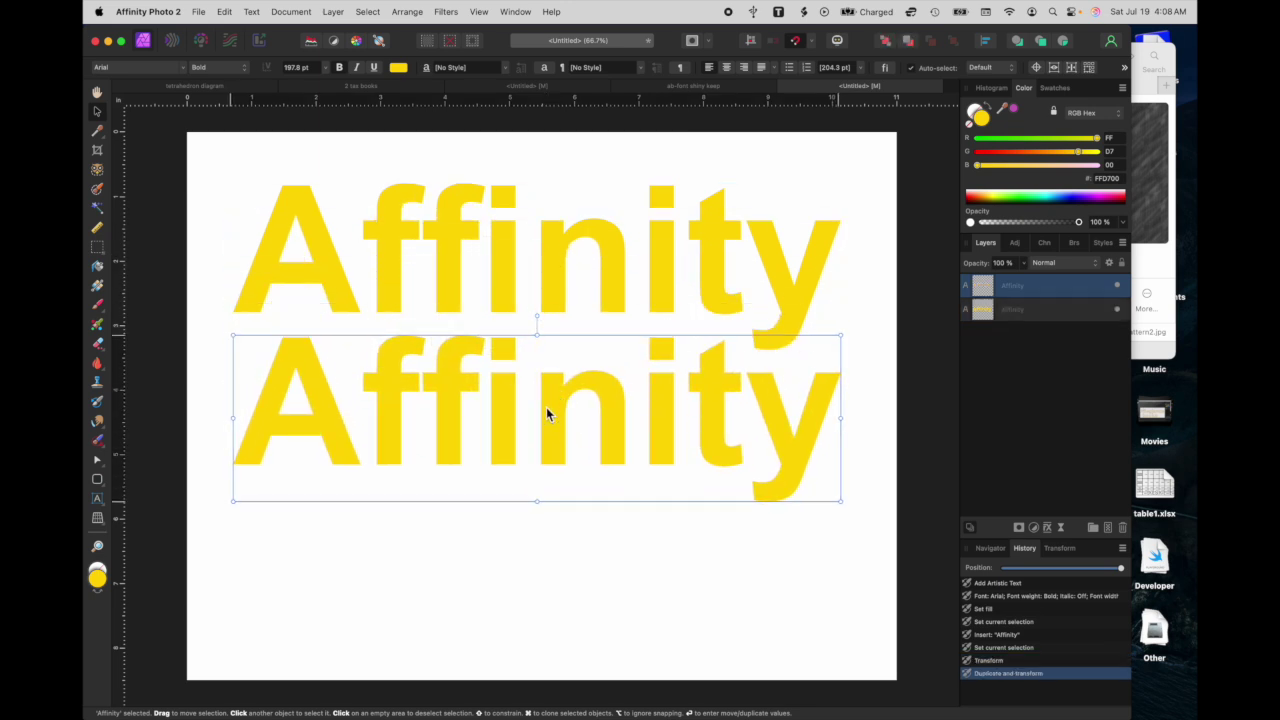
double_click(546, 407)
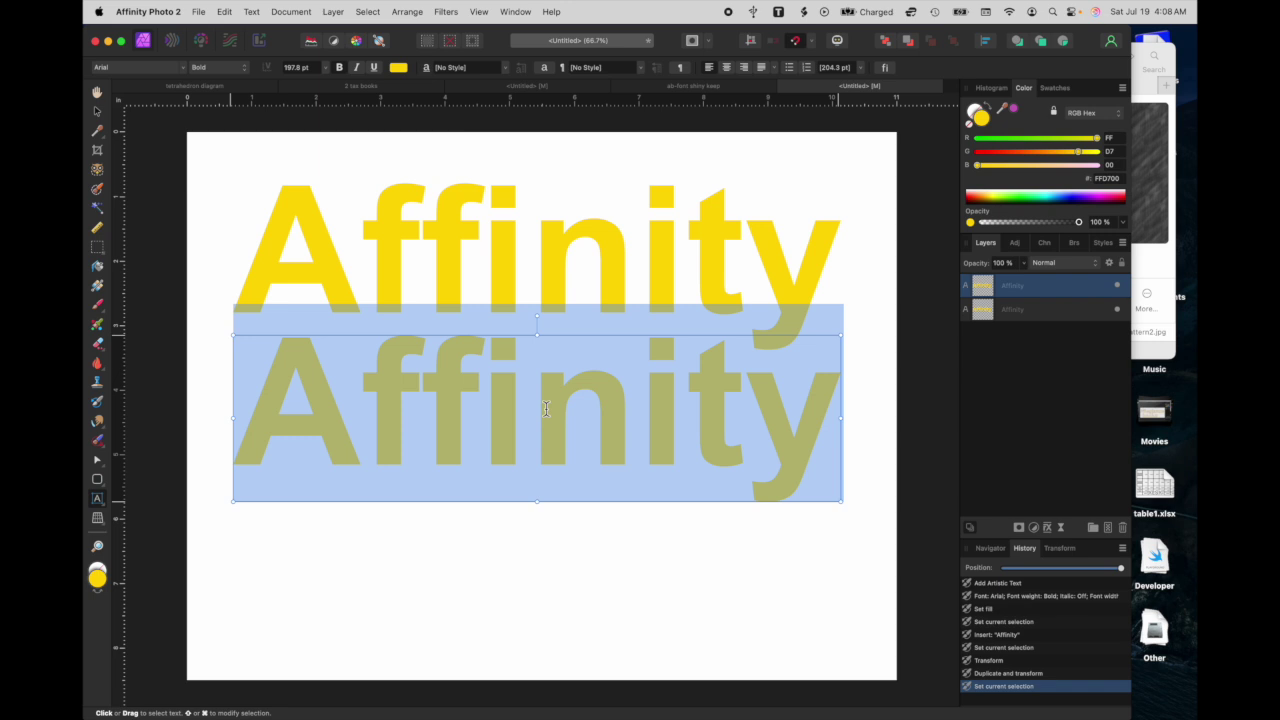
type("Photo")
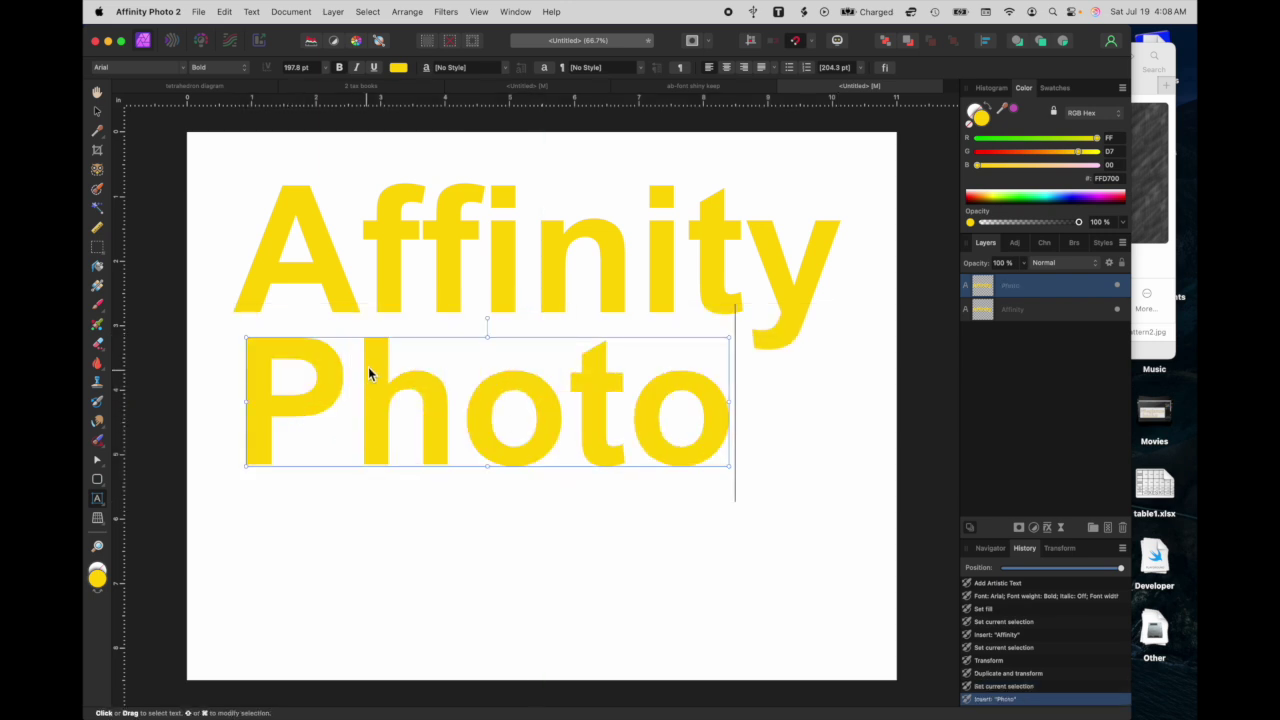
left_click(434, 415)
key("Escape")
left_click_drag(435, 415, 568, 400)
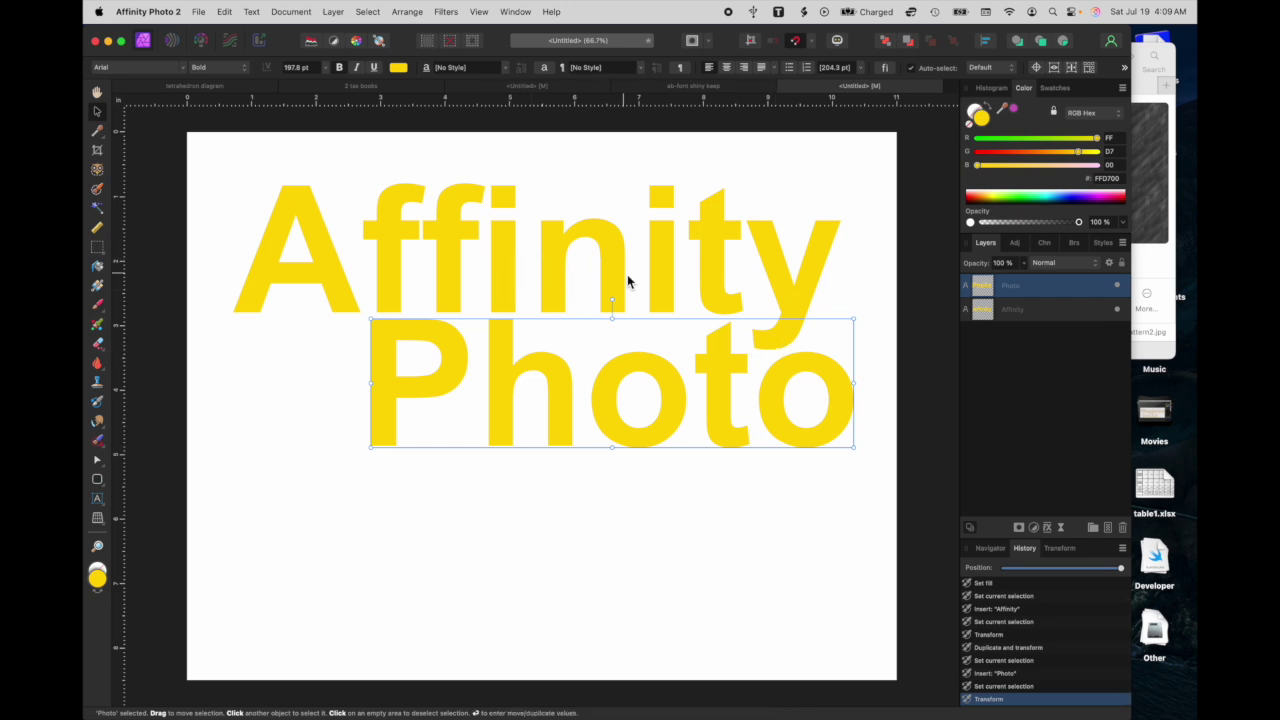
- Tighten the tracking of the letters "in" in "Affinity" to -26‰
left_click(489, 270)
double_click(489, 270)
double_click(489, 270)
left_click(489, 270)
double_click(489, 270)
left_click(489, 270)
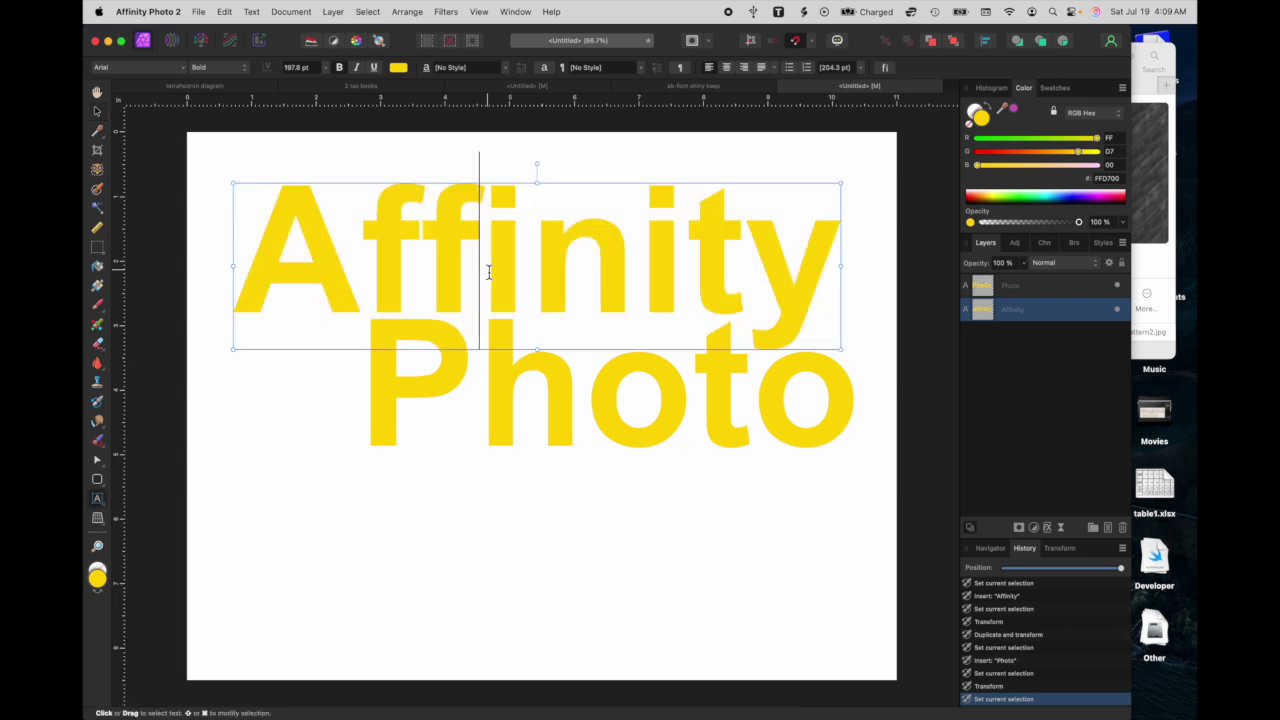
left_click_drag(490, 270, 625, 268)
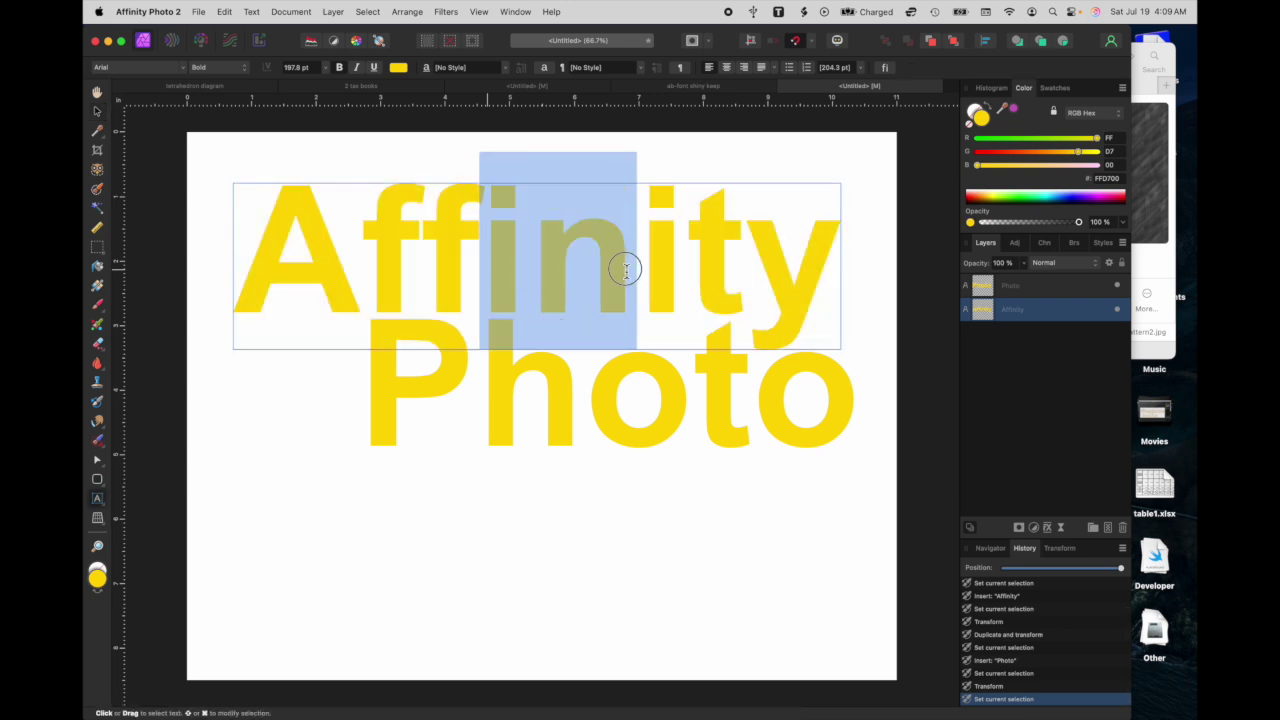
left_click(546, 67)
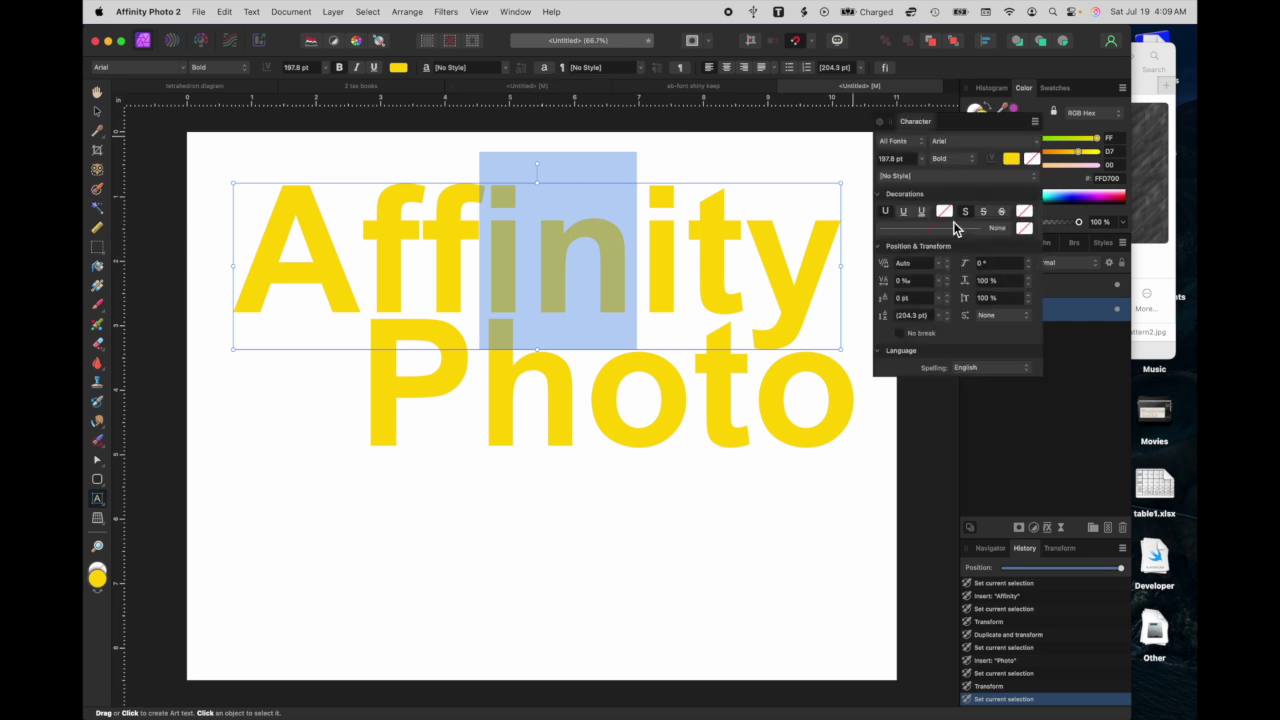
left_click(949, 286)
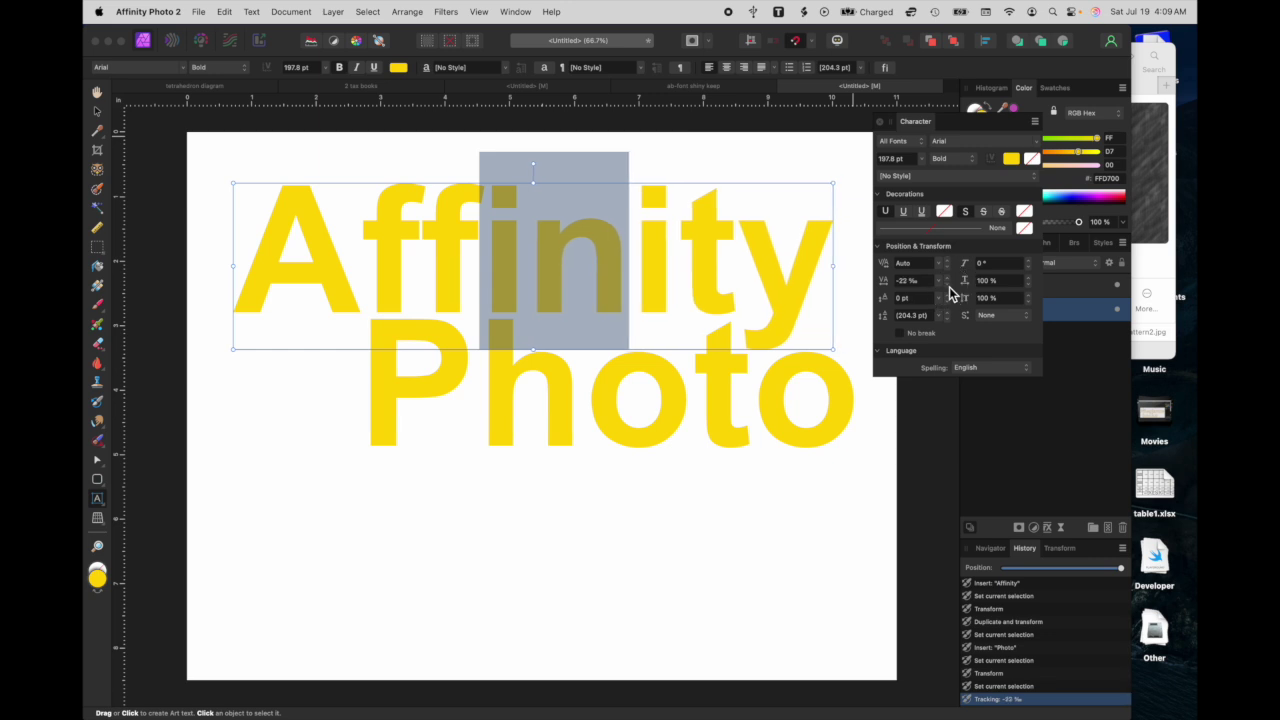
left_click(950, 287)
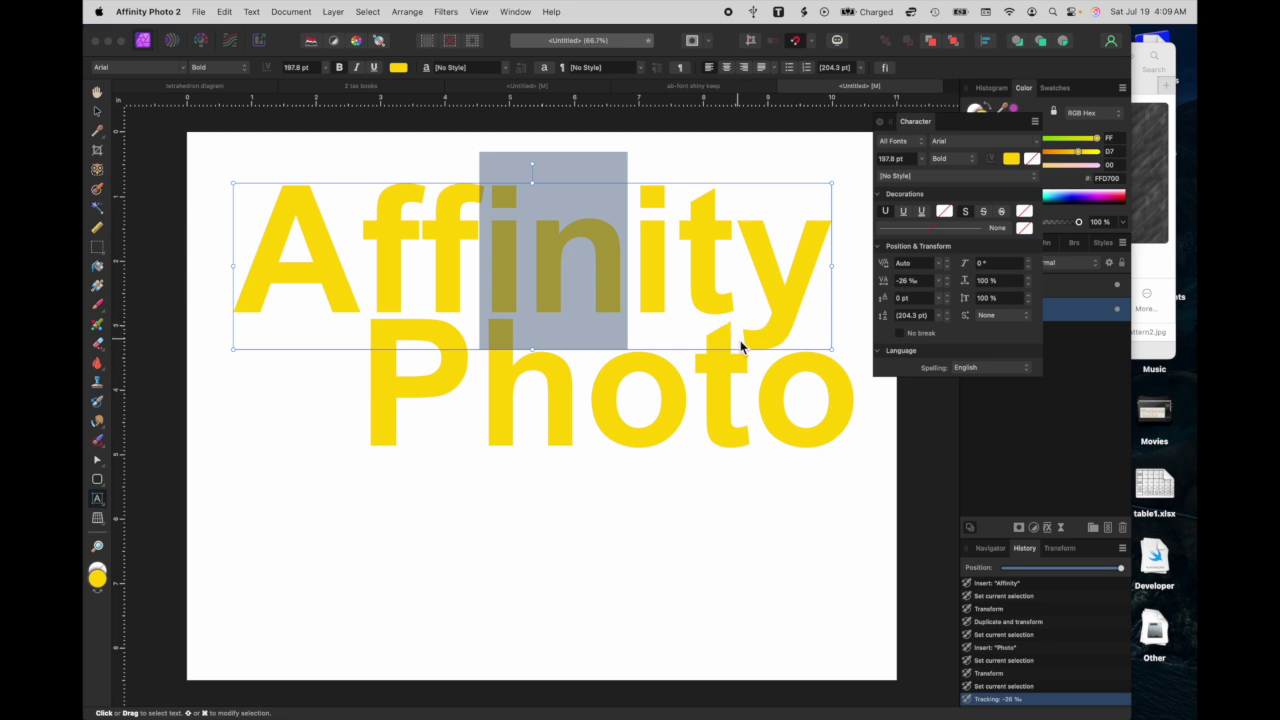
- Align the h stem of "Photo" exactly with the first i stem of "Affinity" and nudge the word up until the stems meet
left_click(506, 381)
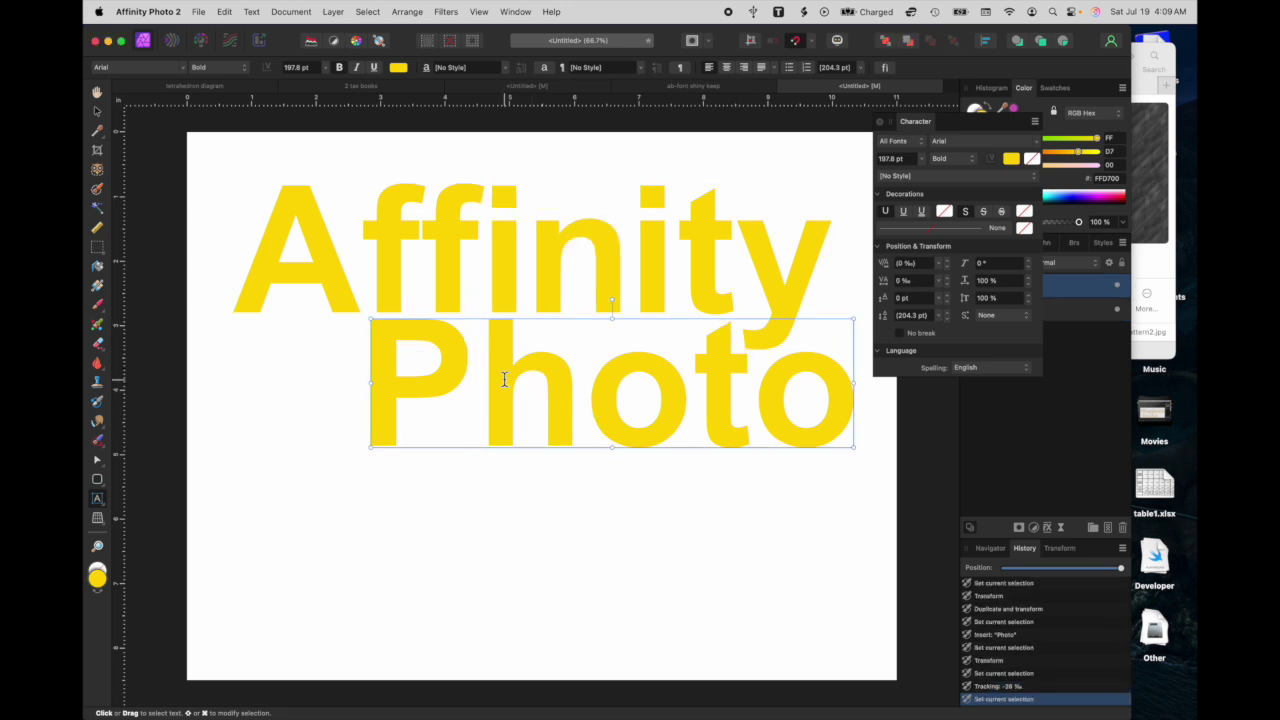
key("Escape")
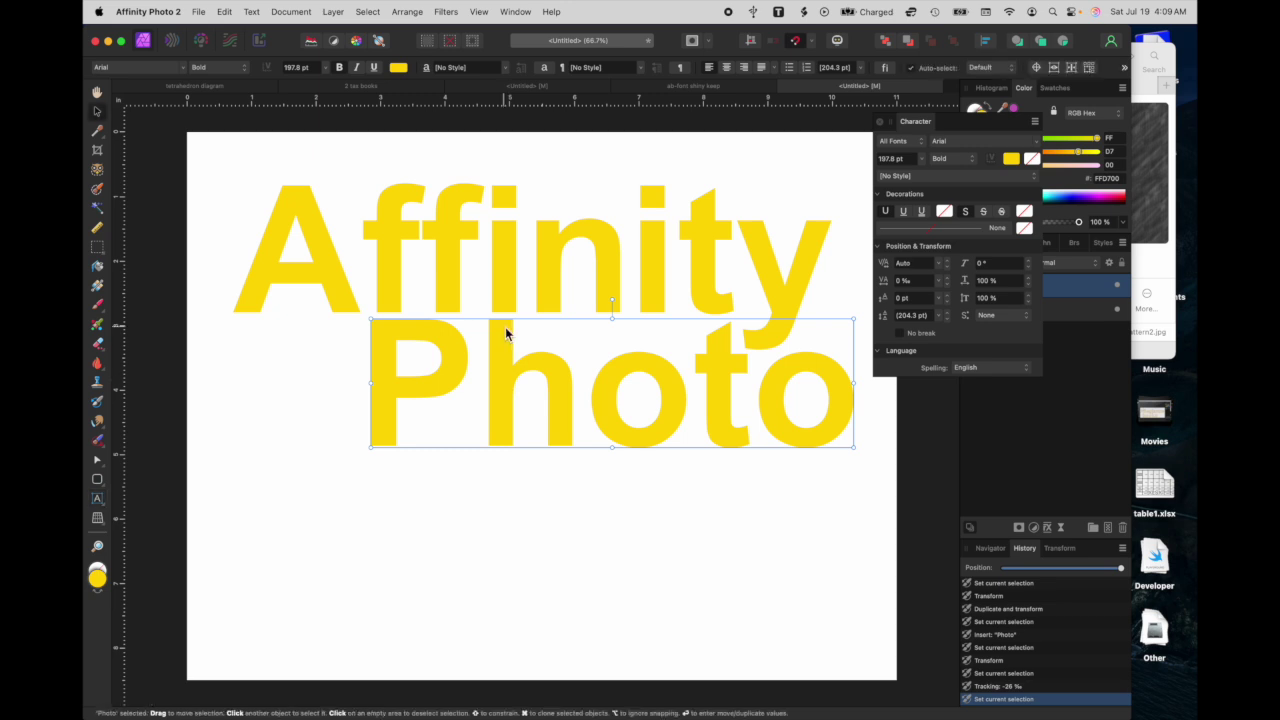
scroll(502, 315, "up", 10)
left_click_drag(501, 397, 524, 366)
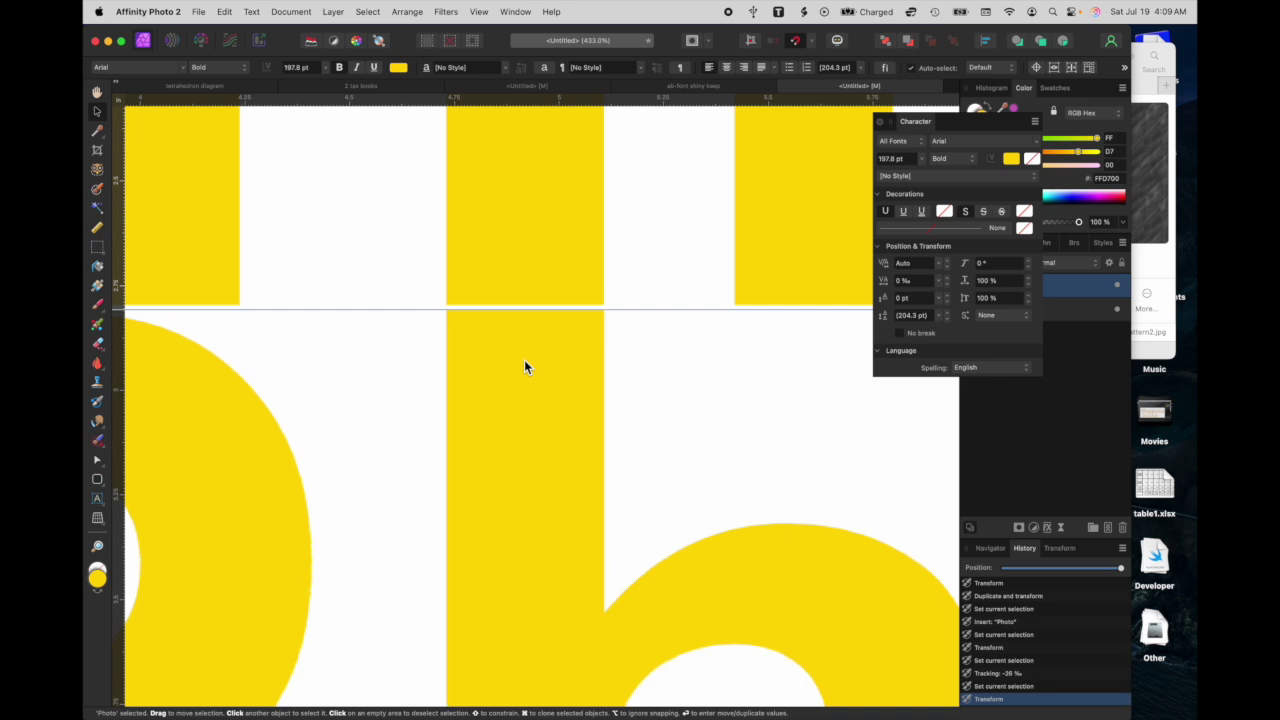
key("shift+Up")
scroll(524, 359, "up", 2)
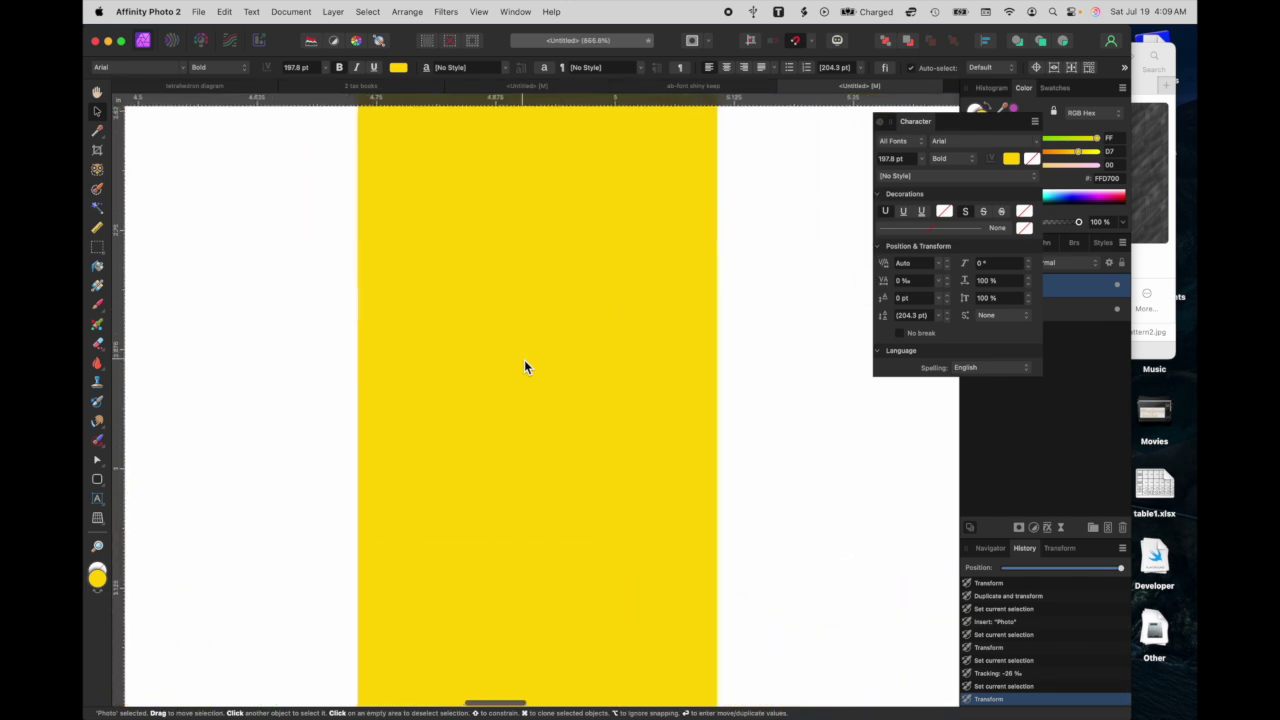
key("shift+Down")
key("Up")
key("Up")
key("Up")
key("Up")
key("Up")
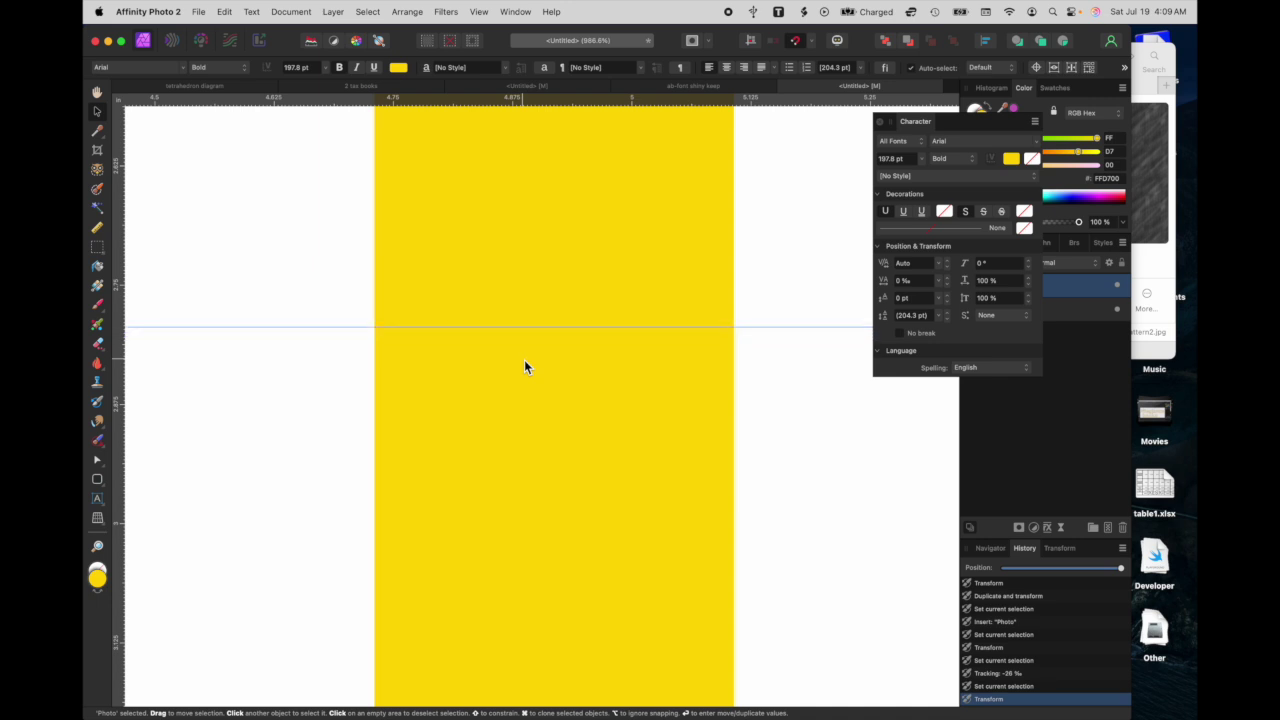
- Lower "Photo" straight down until the top of its t sits just beside the bottom of the y's tail
scroll(524, 362, "down", 8)
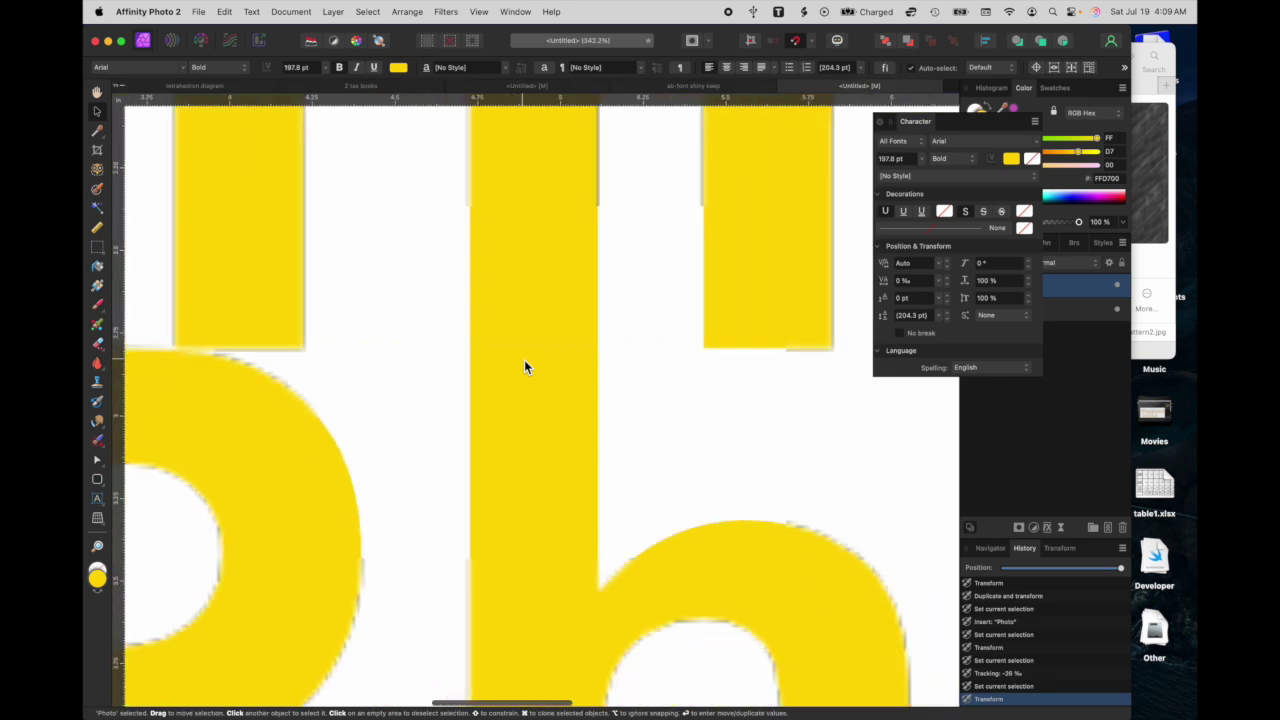
scroll(524, 359, "right", 6)
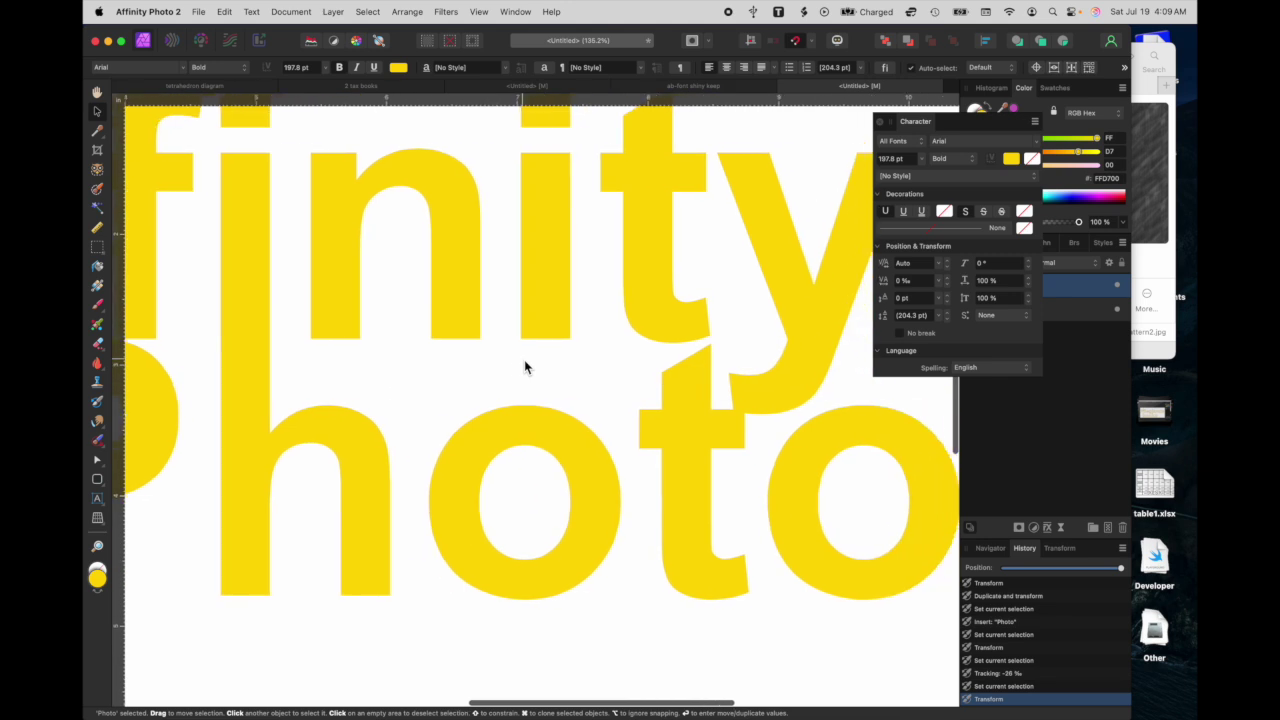
key("shift+Down")
key("shift+Down")
key("shift+Down")
key("shift+Down")
key("shift+Down")
key("shift+Down")
key("shift+Down")
key("shift+Down")
key("shift+Down")
key("shift+Down")
key("shift+Down")
key("shift+Down")
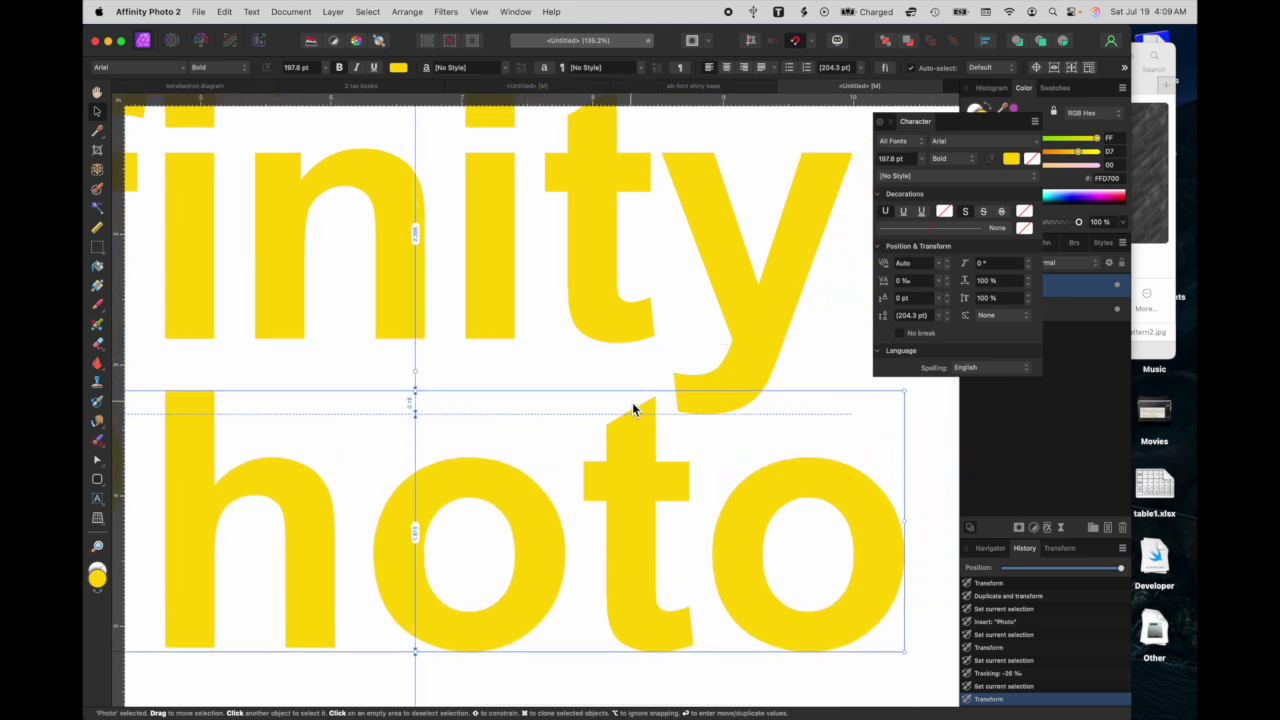
- Nudge "Photo" straight down until the top of its h sits just below the bottom of the y's tail
key("shift+Down")
key("shift+Down")
key("shift+Down")
key("shift+Down")
key("shift+Down")
key("shift+Down")
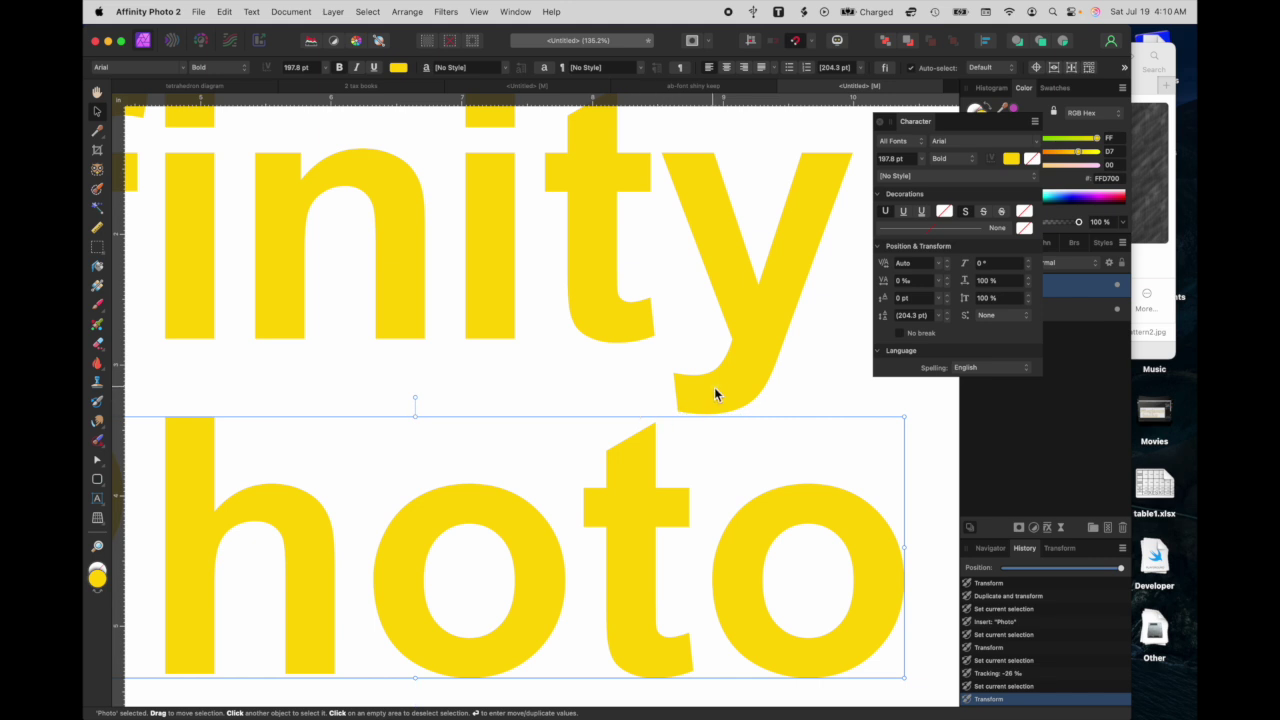
- Convert both the "Affinity" and "Photo" texts to curves and close the Character panel
scroll(714, 394, "down", 5)
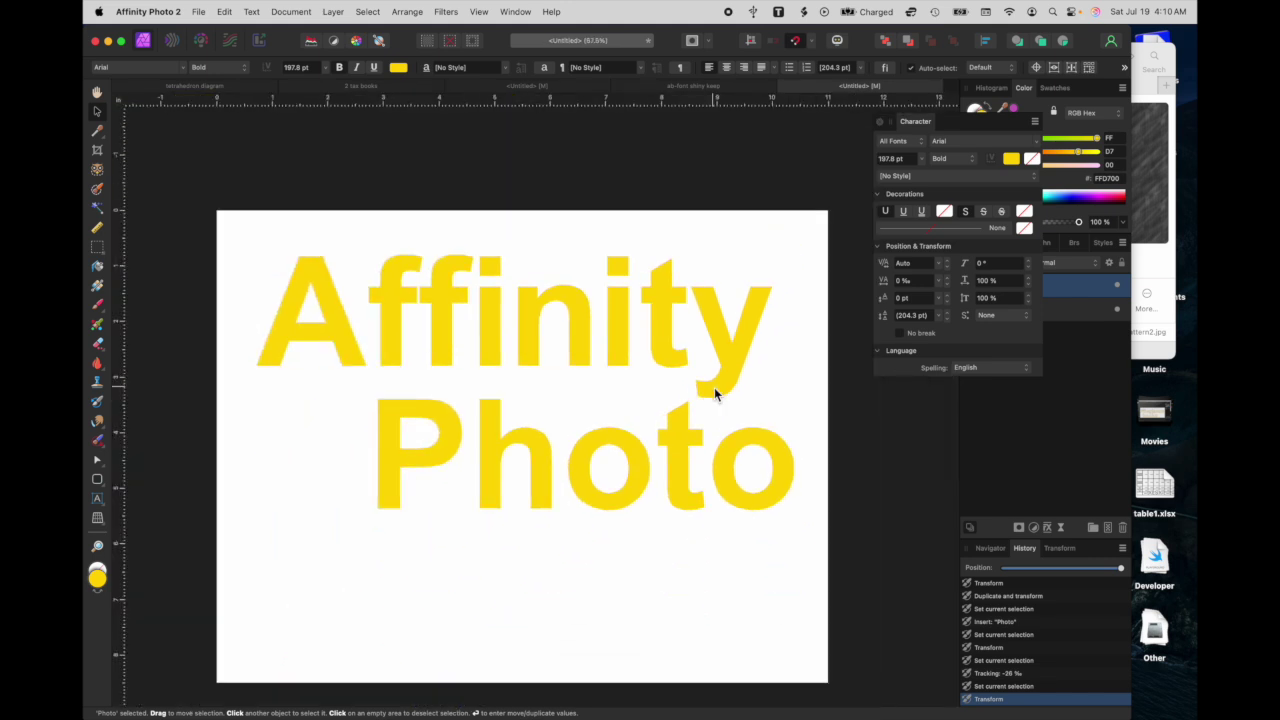
left_click(662, 327, "shift")
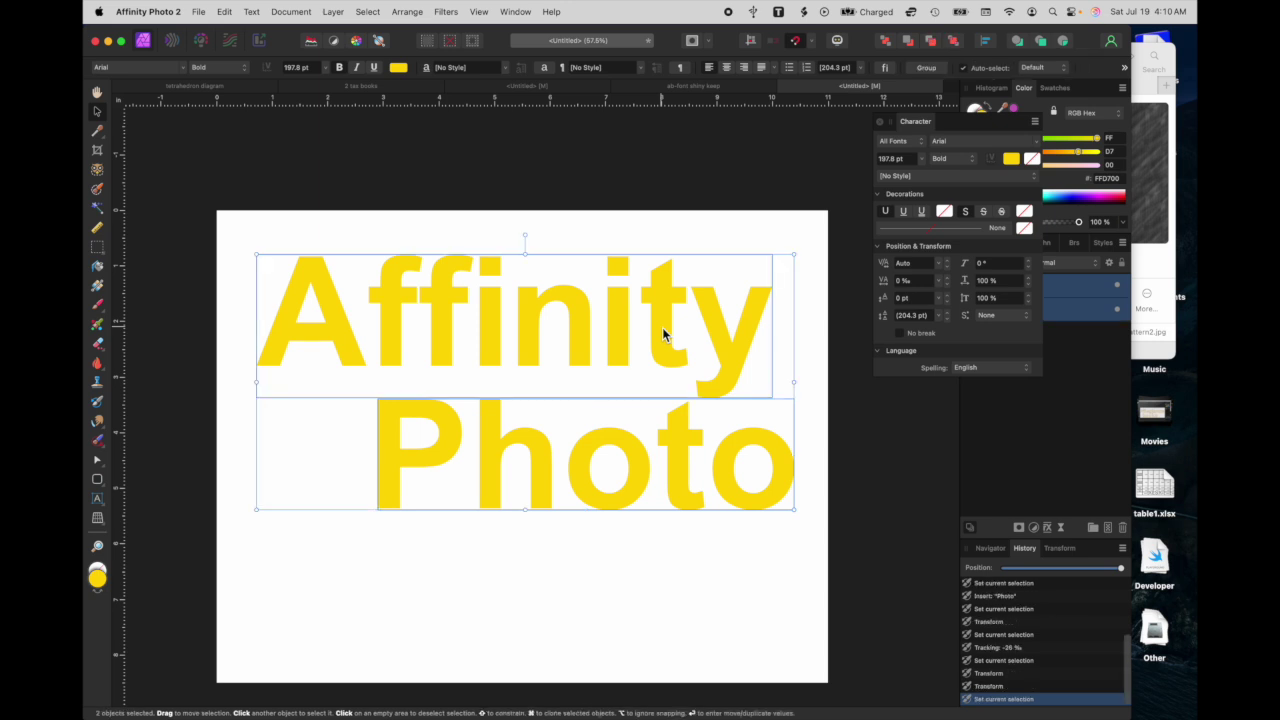
left_click(1124, 69)
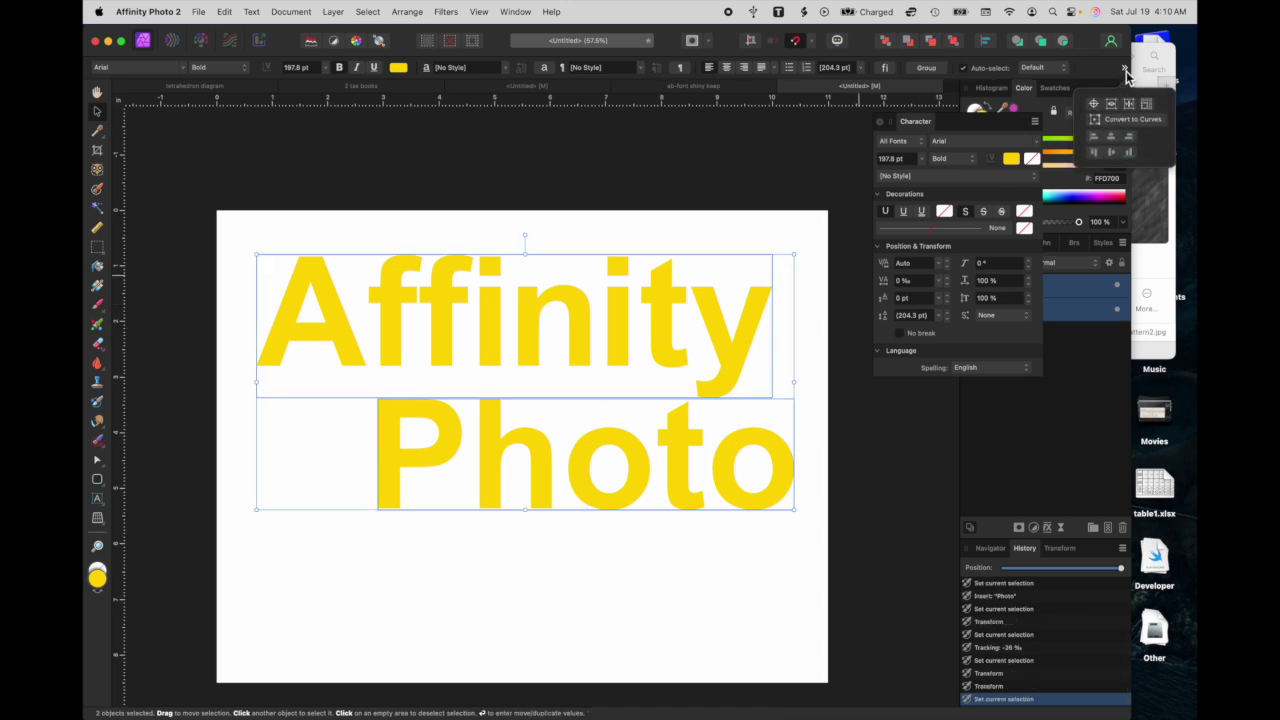
left_click(1143, 120)
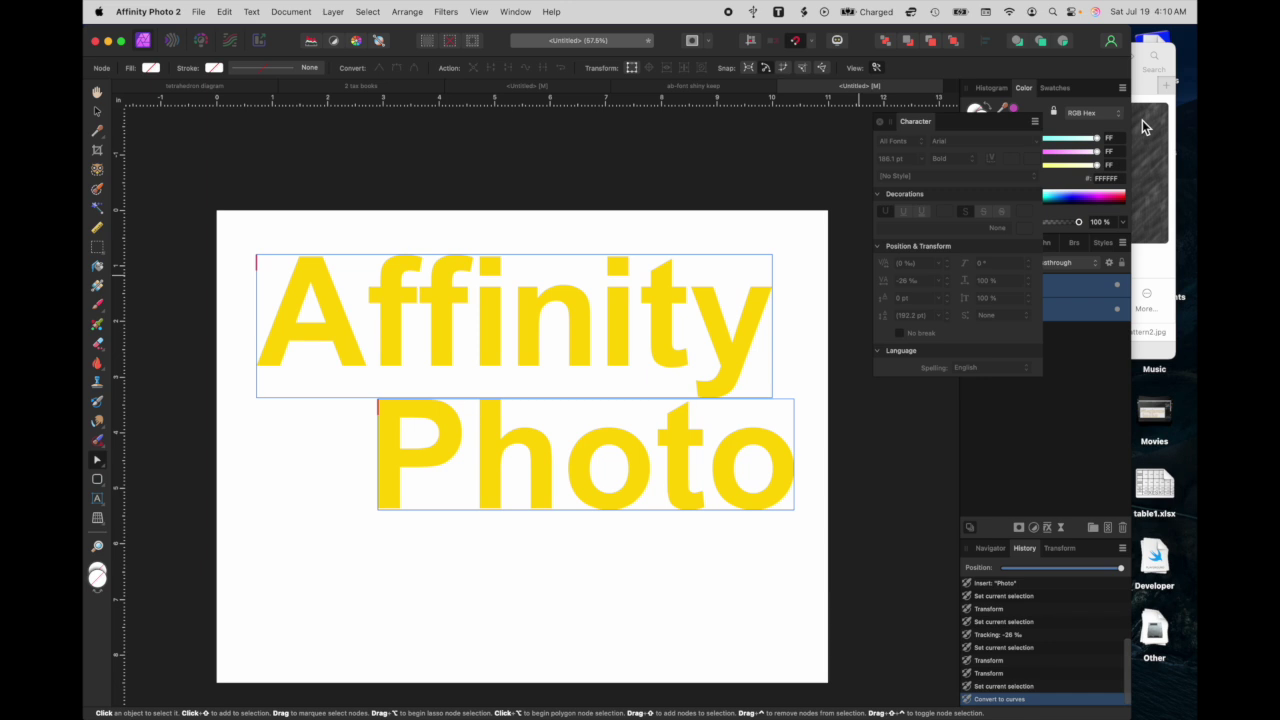
left_click(880, 122)
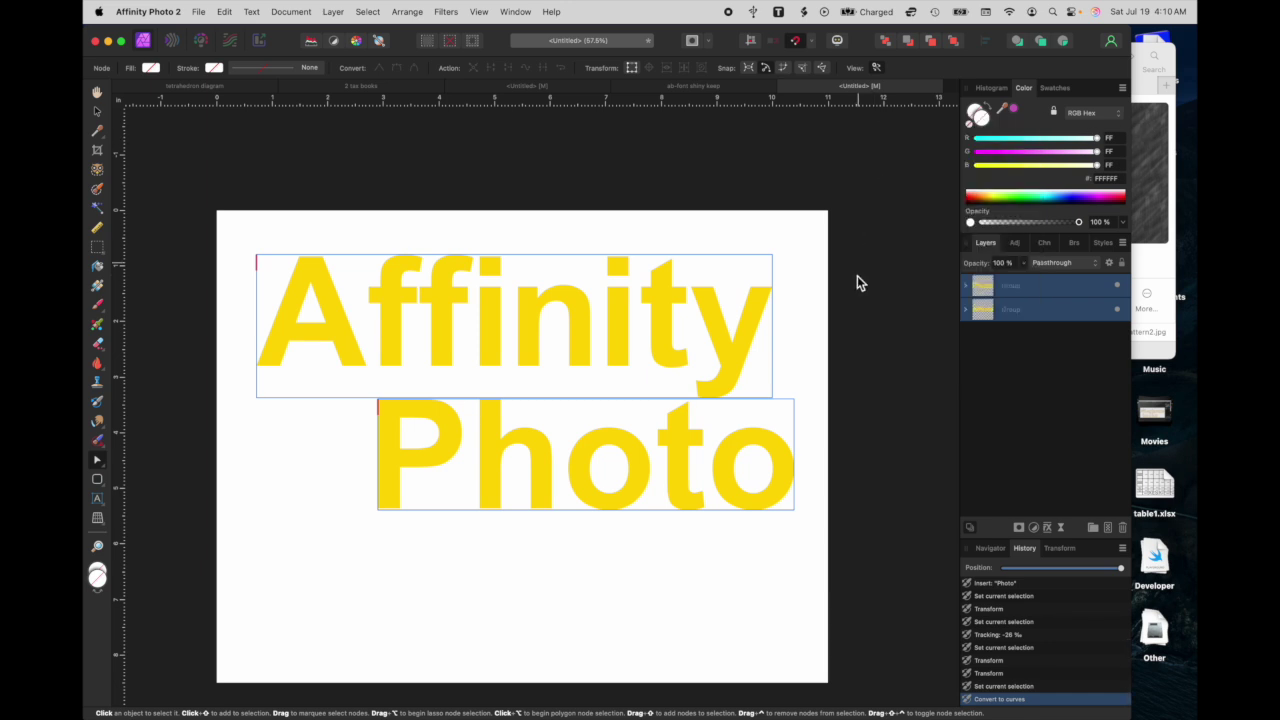
- Ungroup both converted words into separate letter curves
left_click(967, 286)
left_click(966, 287)
right_click(1035, 318)
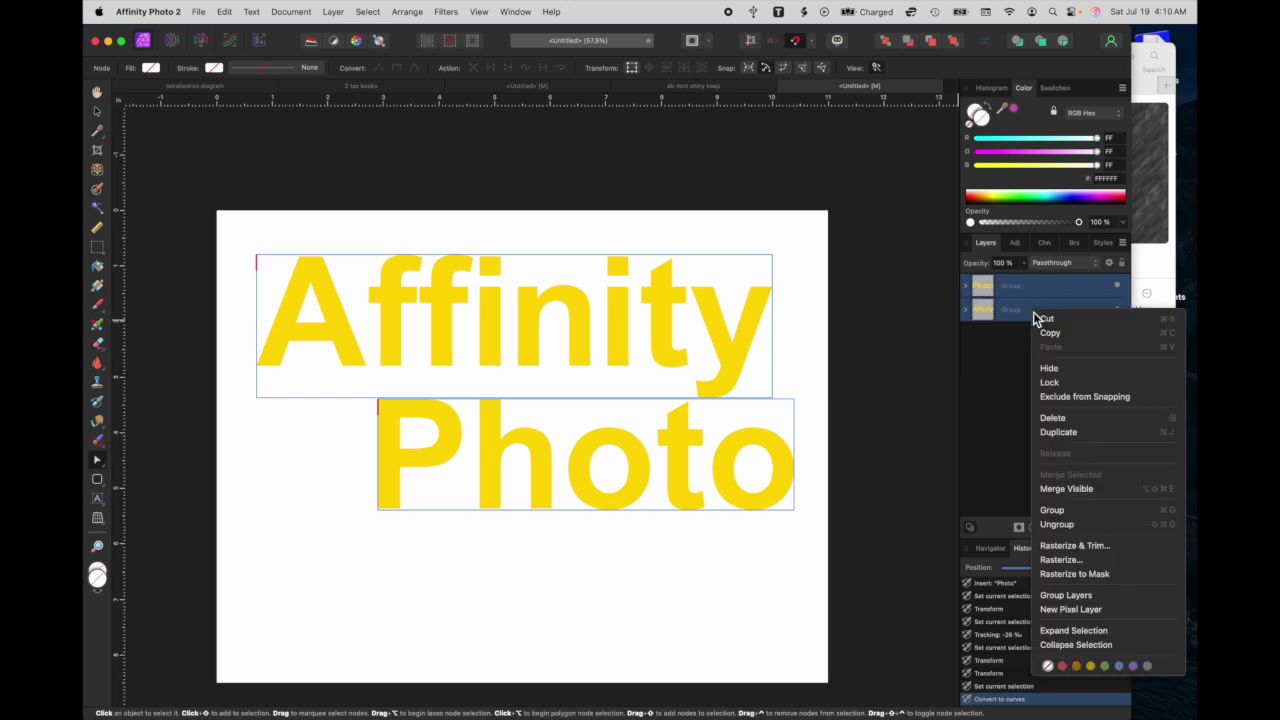
left_click(1055, 525)
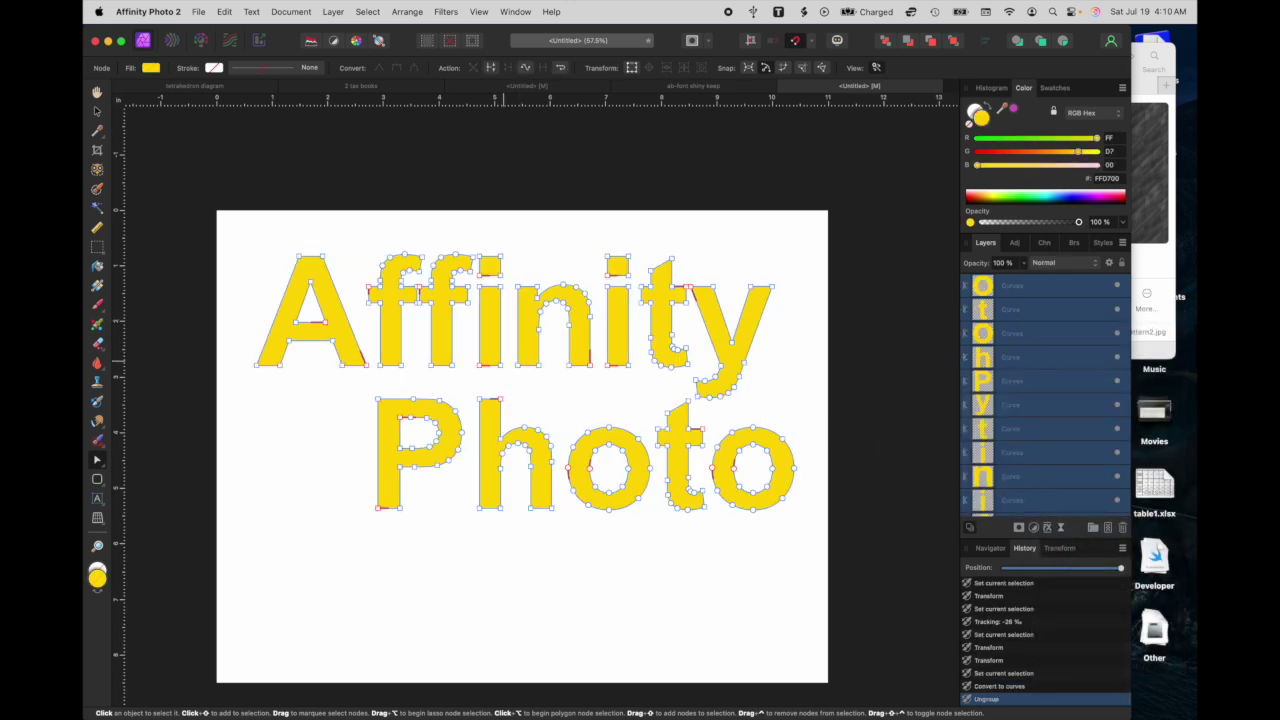
- Raise the lower-left nodes of the f, f, i, n, i, P and h stems and the h's top-left node together by about half a stem width
scroll(337, 337, "up", 5)
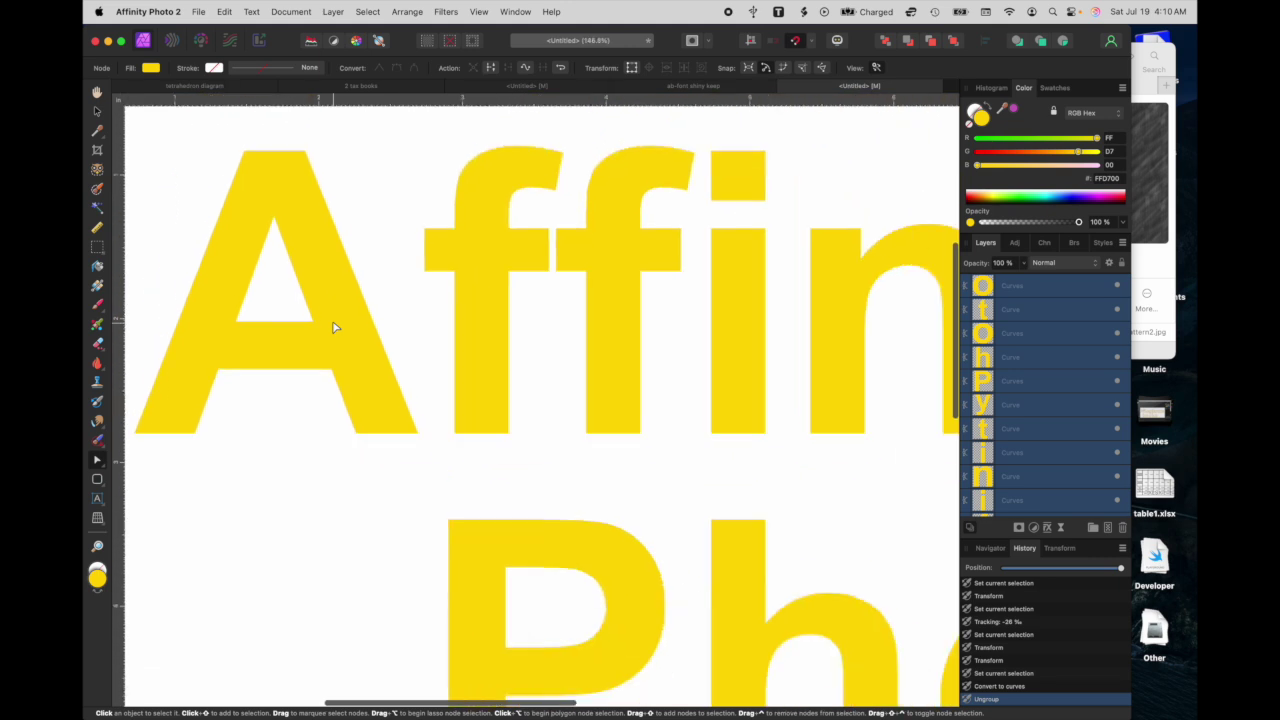
scroll(388, 333, "right", 3)
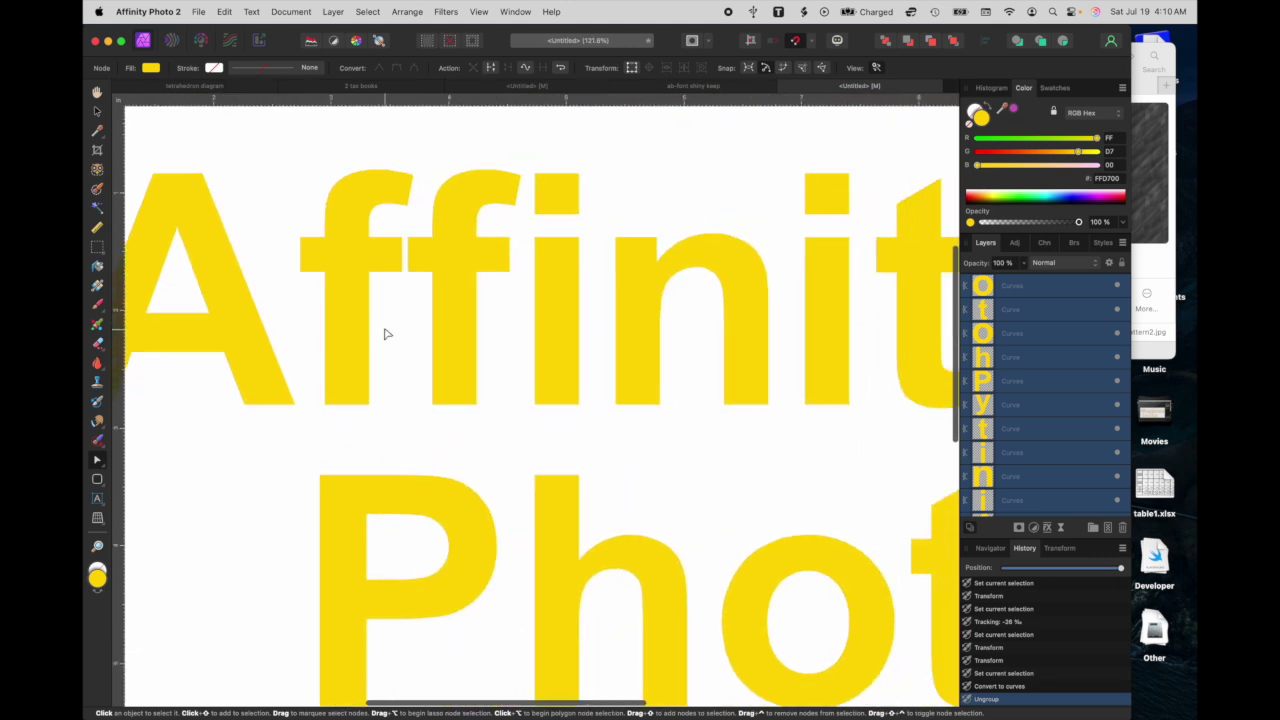
left_click(324, 407)
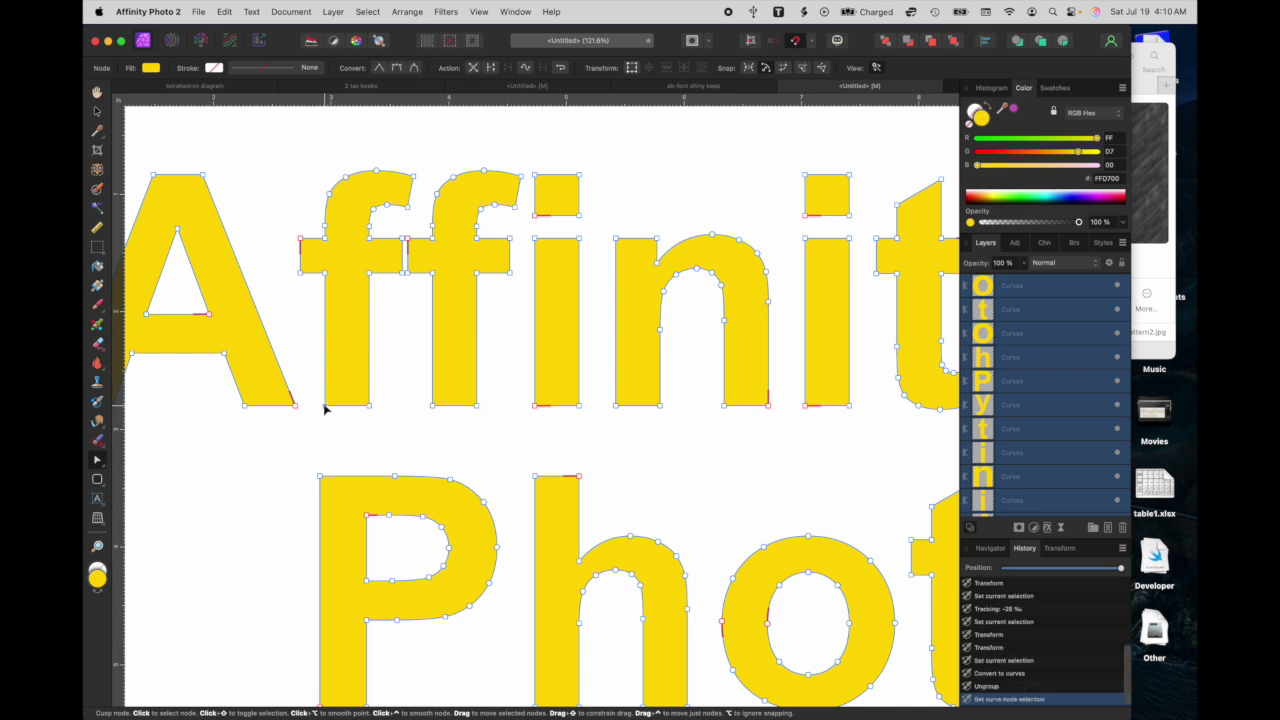
left_click(432, 406, "shift")
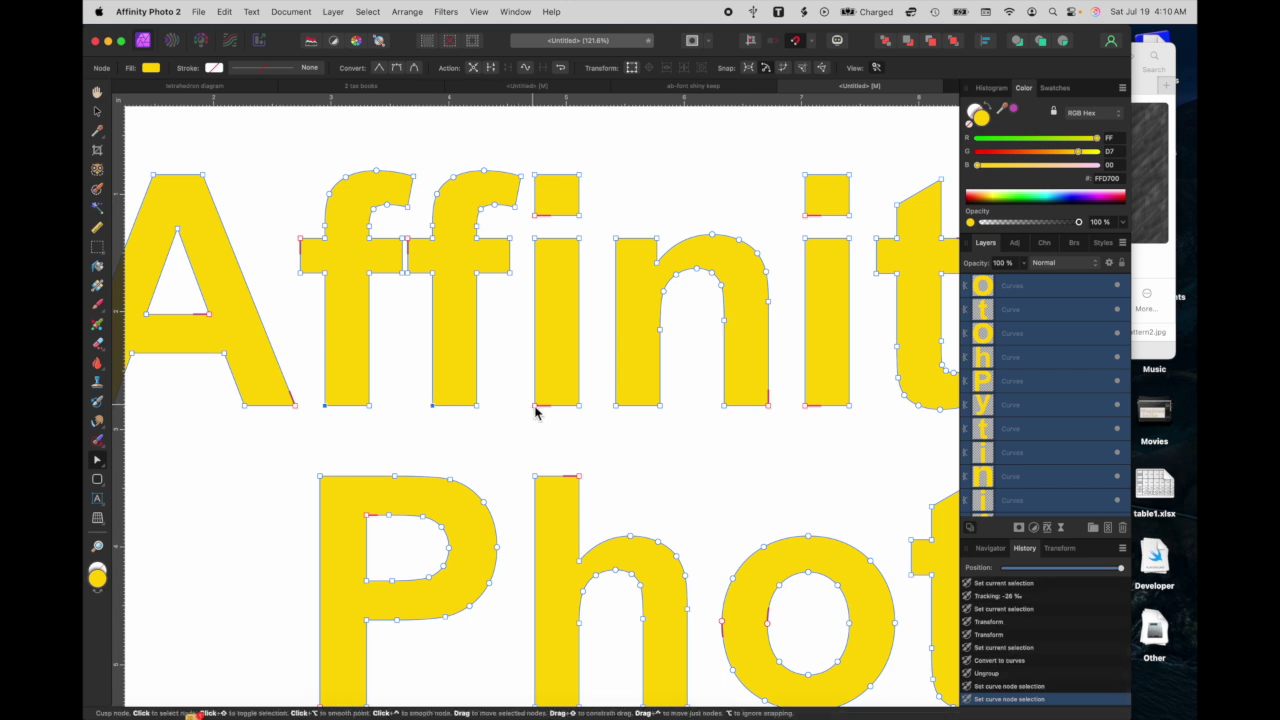
left_click(534, 406, "shift")
left_click(615, 406, "shift")
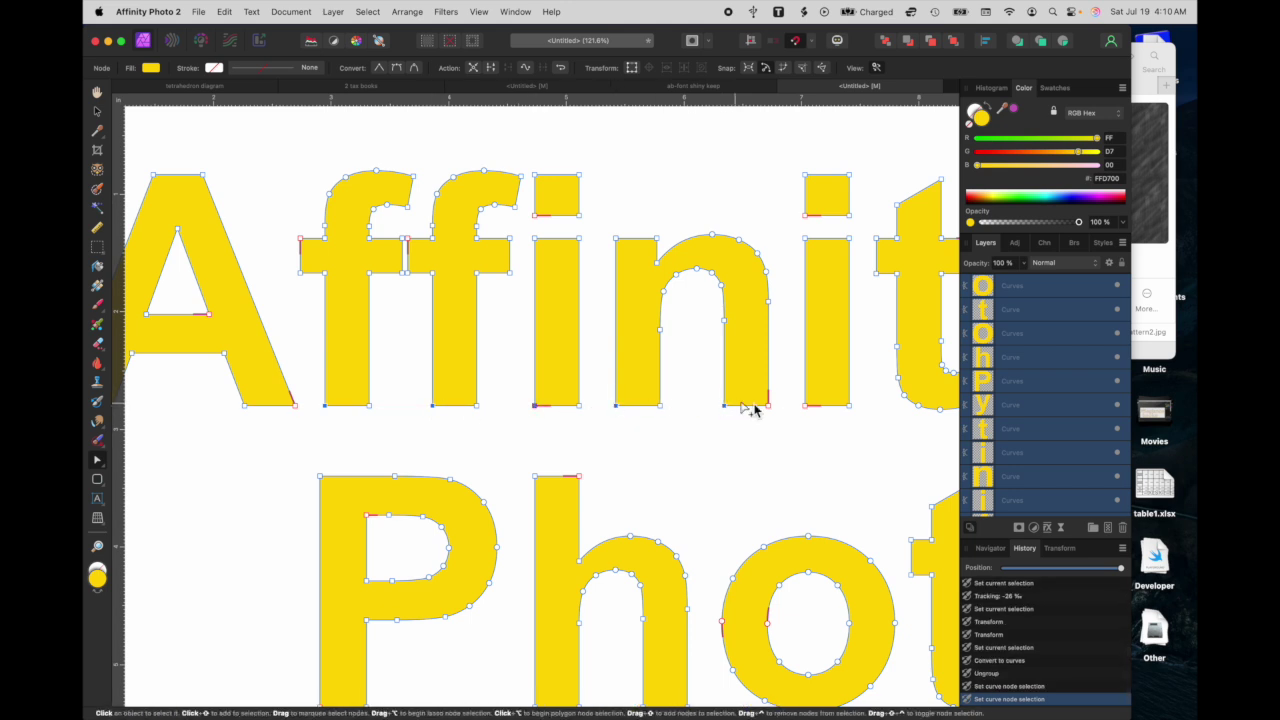
left_click(806, 406, "shift")
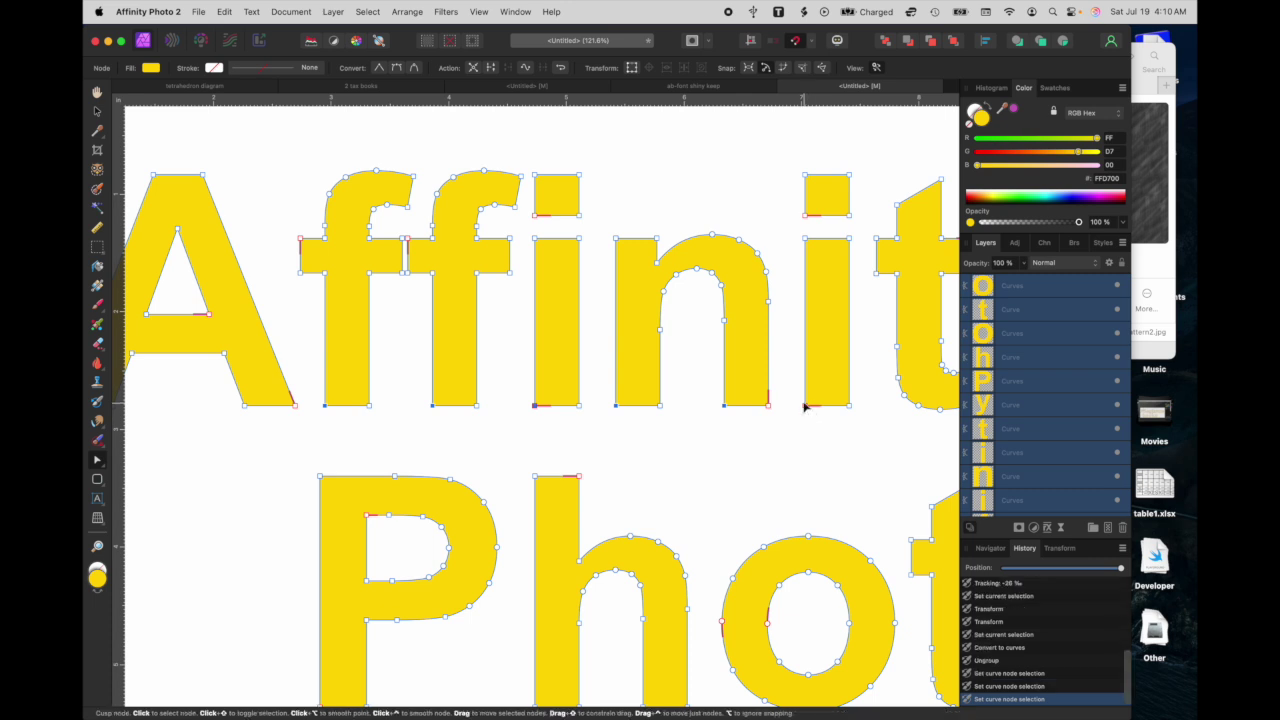
left_click(536, 477, "shift")
scroll(559, 538, "down", 4)
scroll(559, 538, "down", 3)
left_click(610, 512, "shift")
left_click(503, 513, "shift")
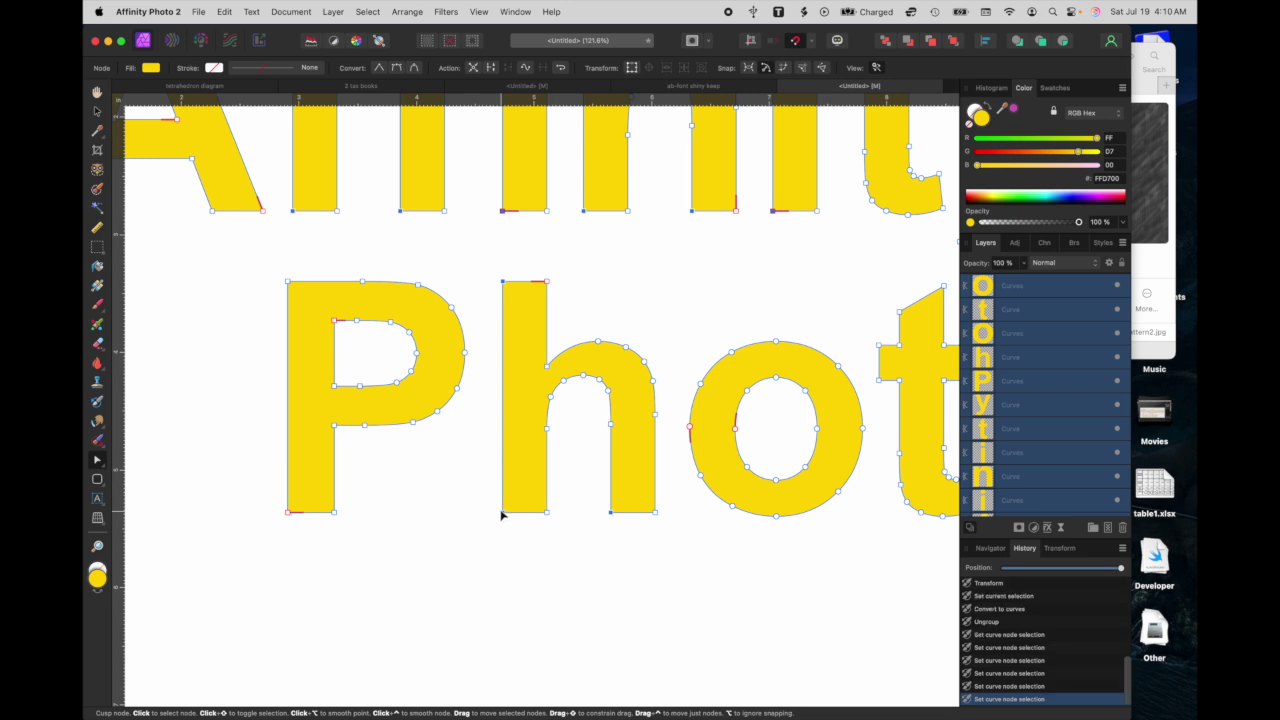
left_click(288, 513, "shift")
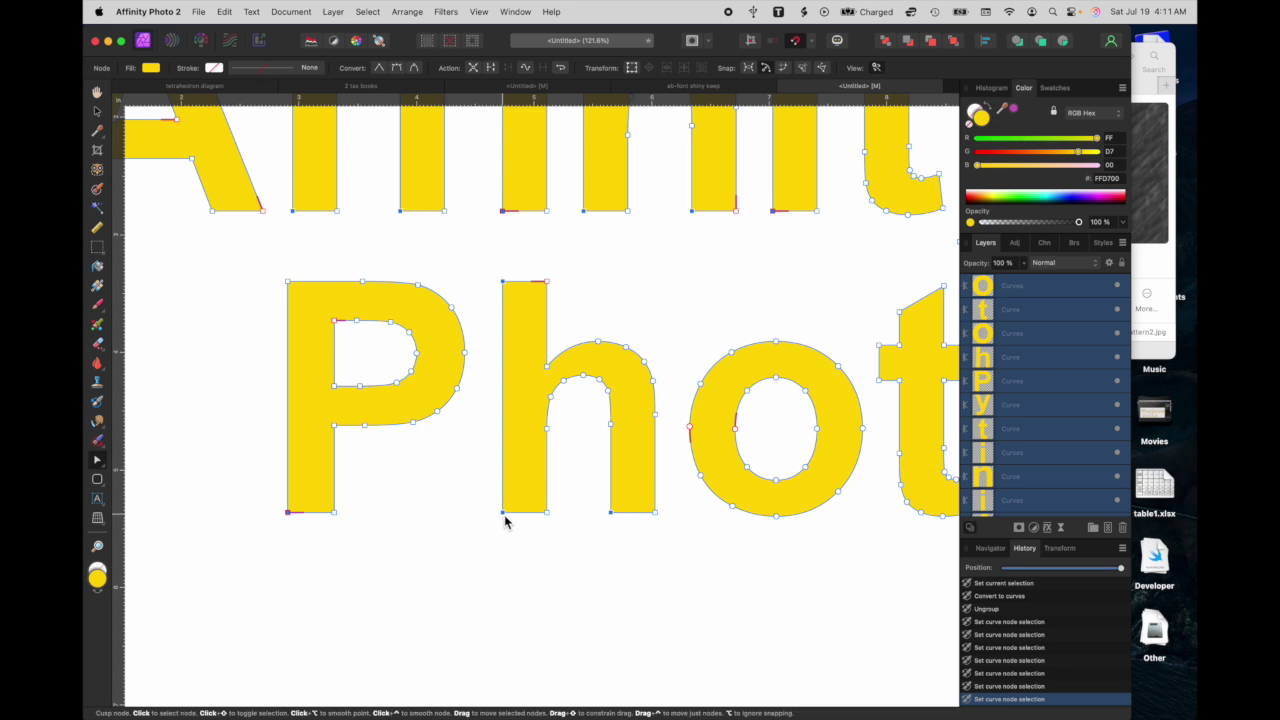
scroll(505, 520, "up", 5)
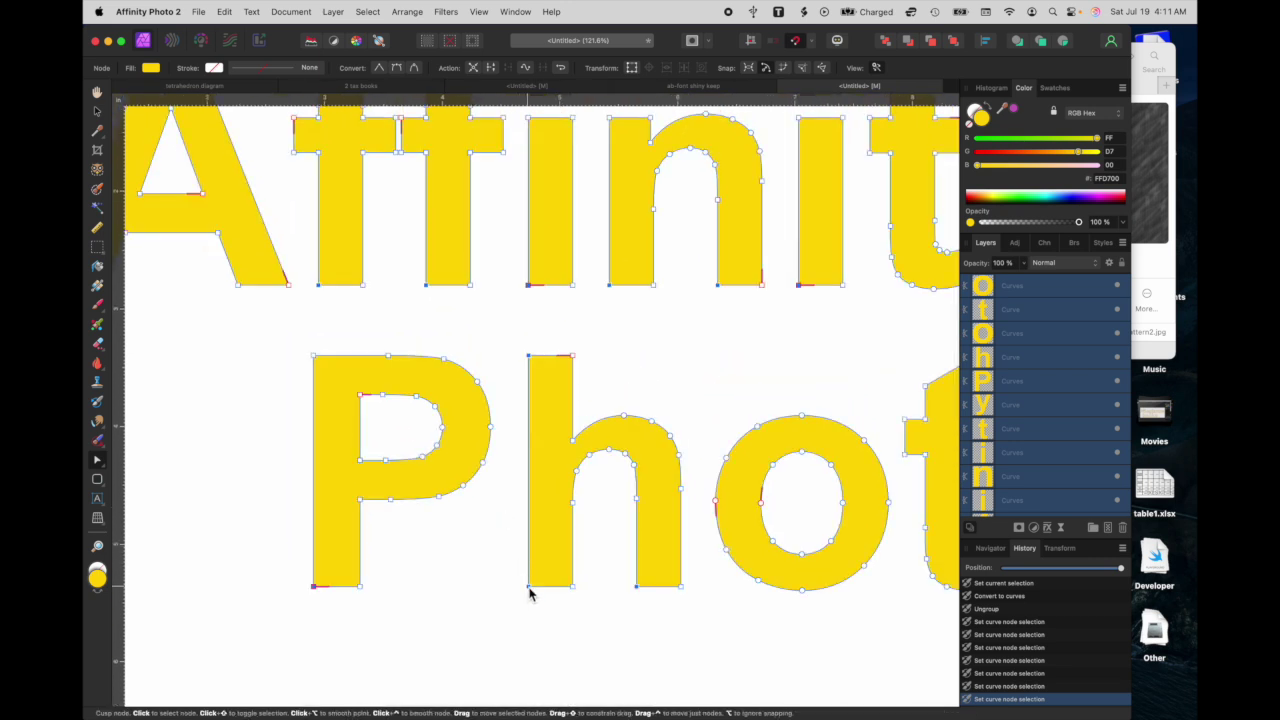
left_click_drag(530, 594, 528, 565)
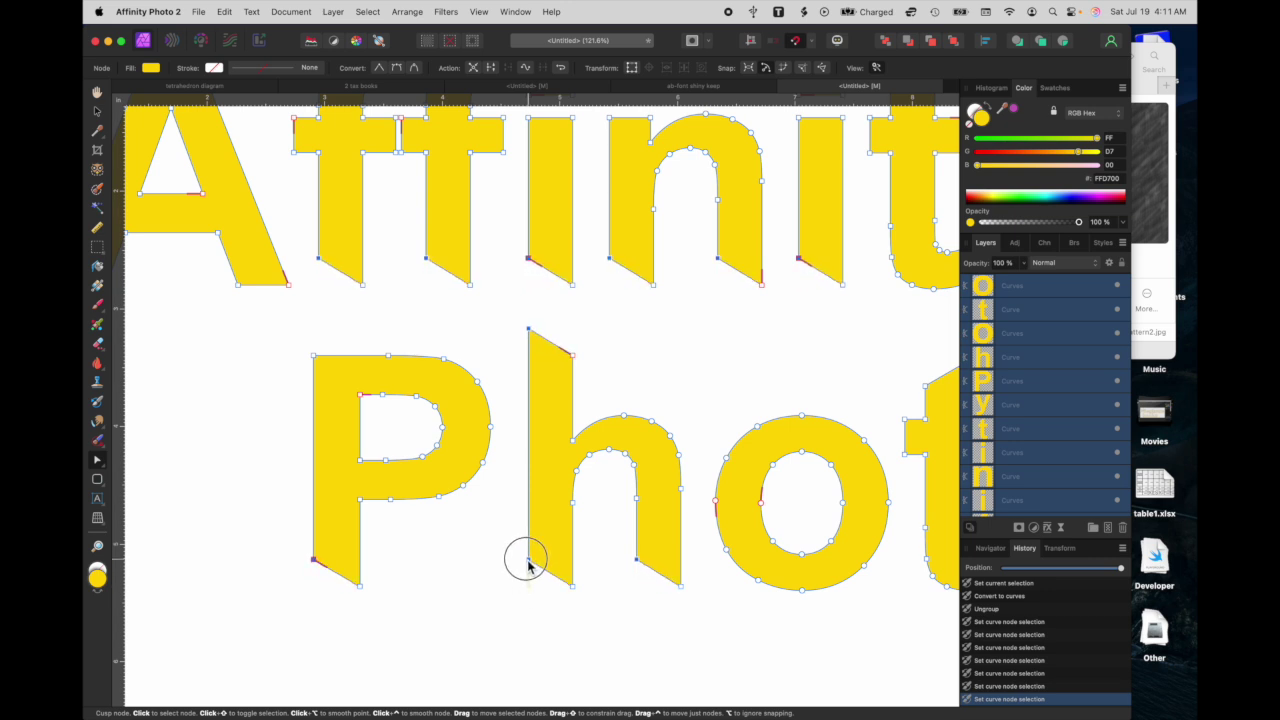
left_click_drag(528, 565, 527, 564)
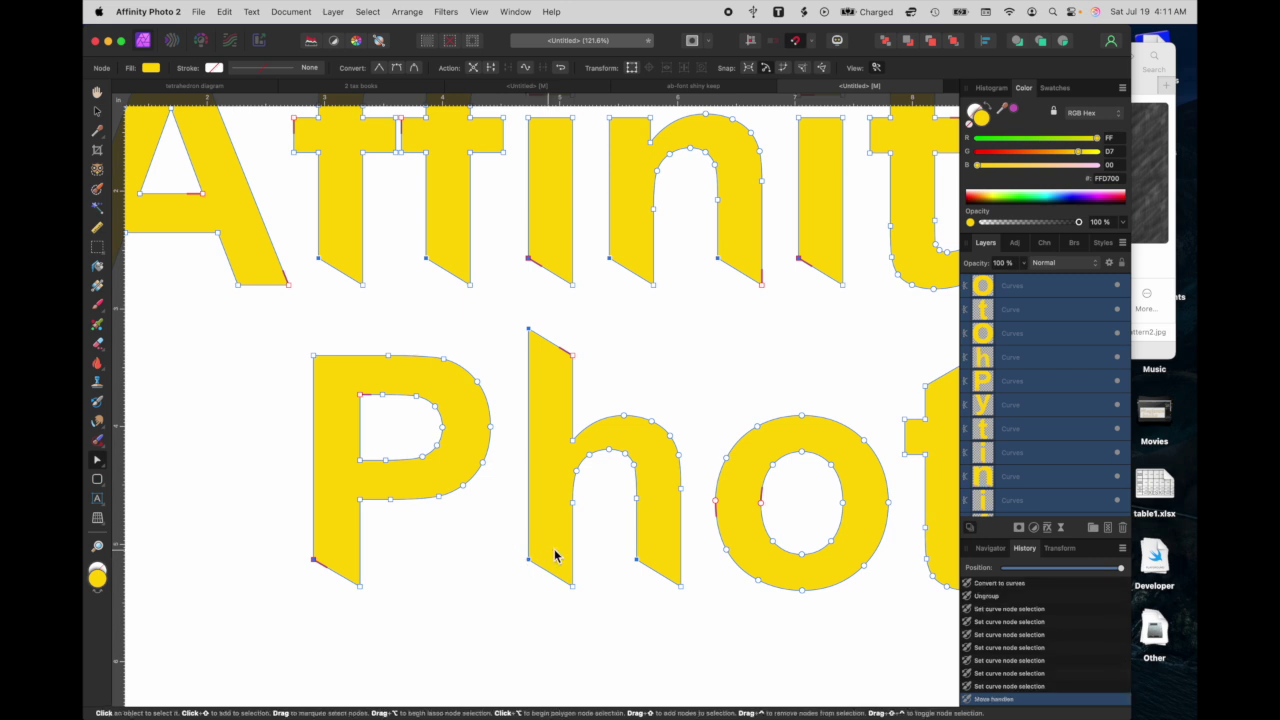
- Extend the second f's crossbar leftward by its two end nodes until it slightly overlaps the first f's crossbar
scroll(524, 448, "up", 3)
scroll(524, 448, "left", 2)
scroll(524, 447, "up", 2)
scroll(524, 447, "left", 2)
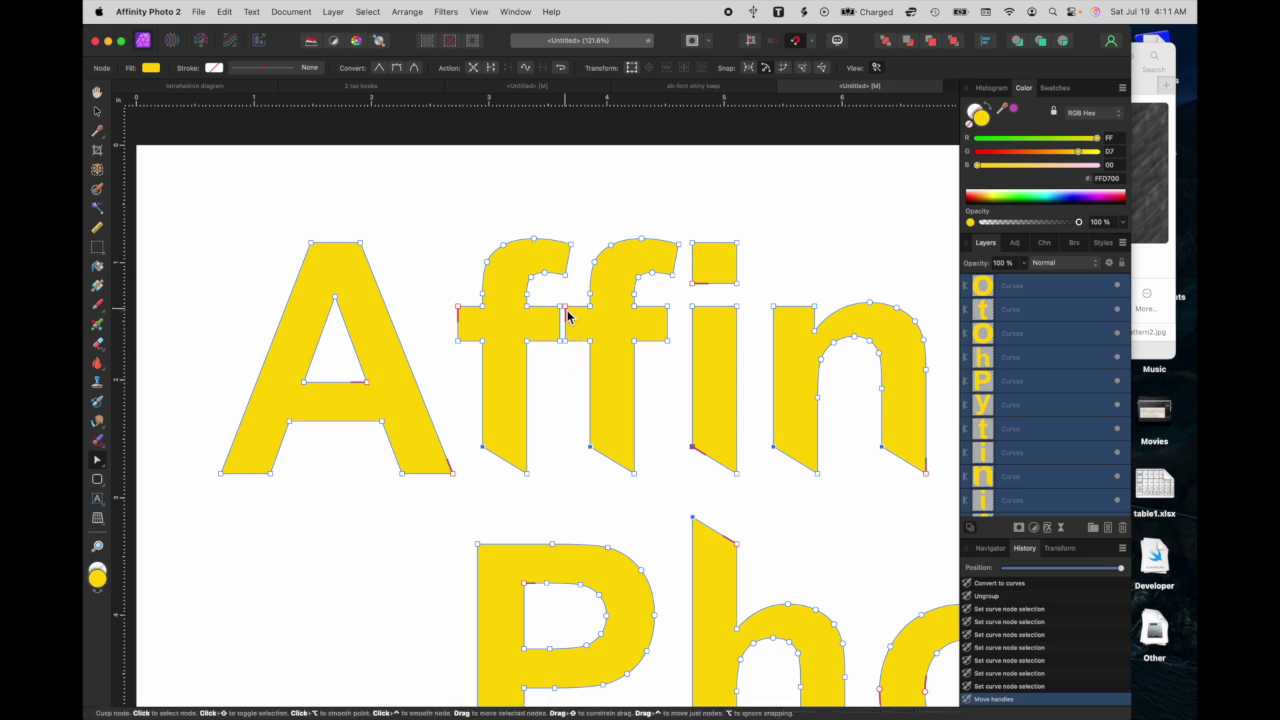
scroll(566, 313, "up", 3)
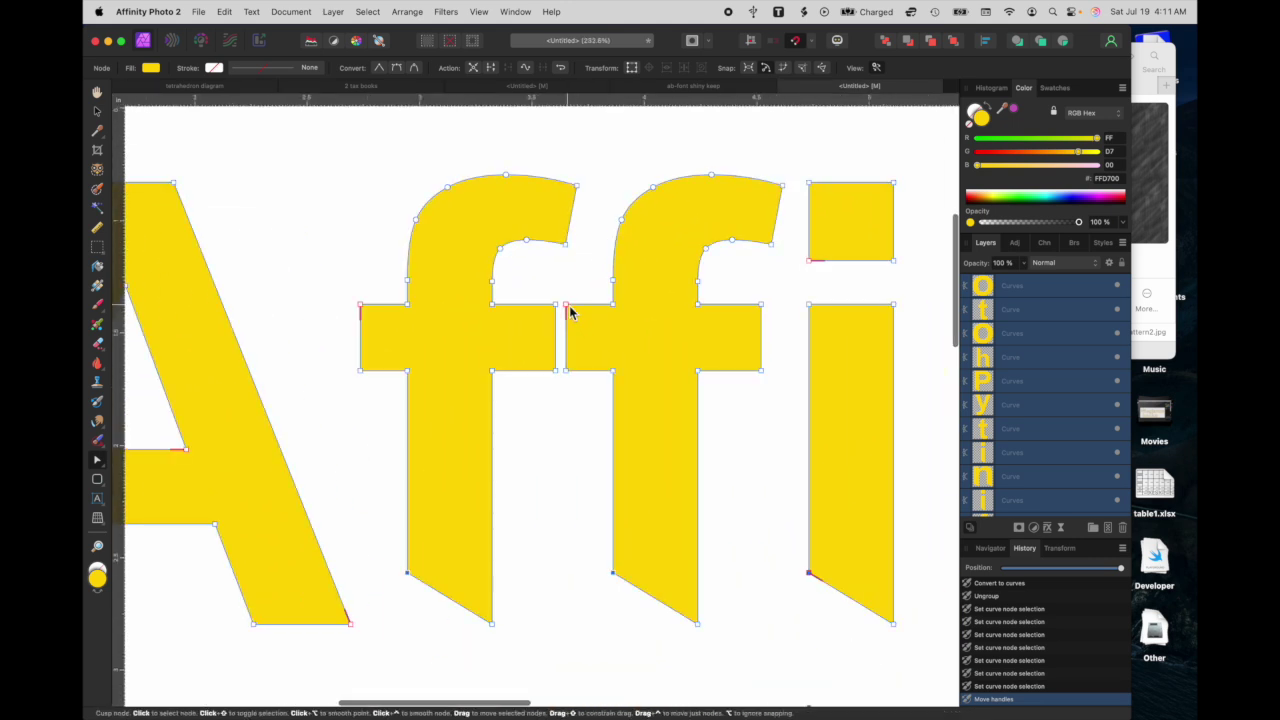
left_click(565, 304)
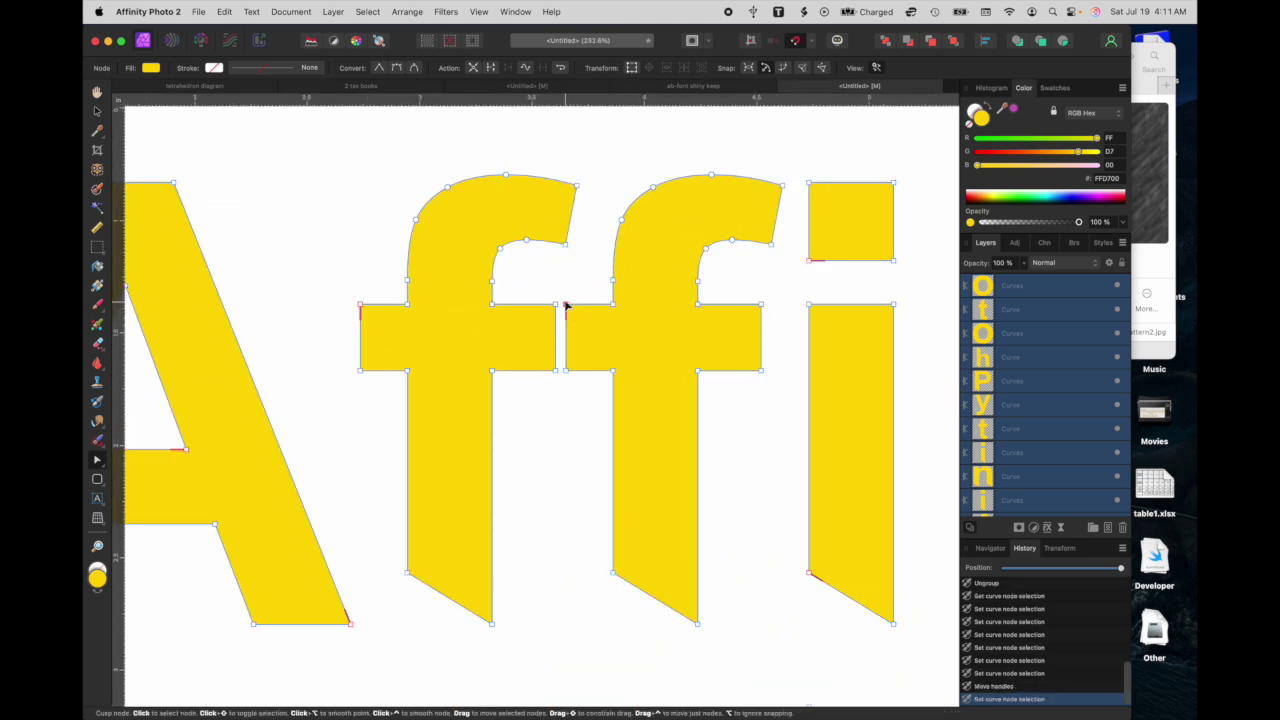
left_click(567, 371, "shift")
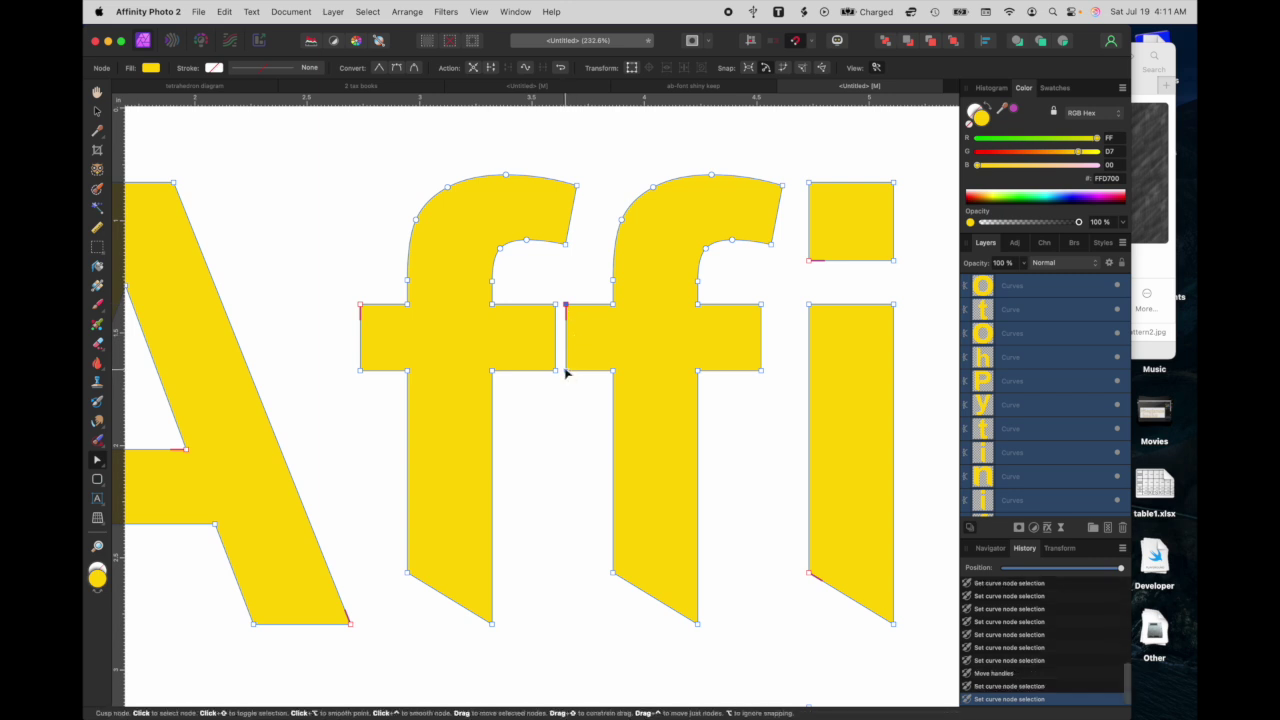
key("shift+Left")
key("shift+Left")
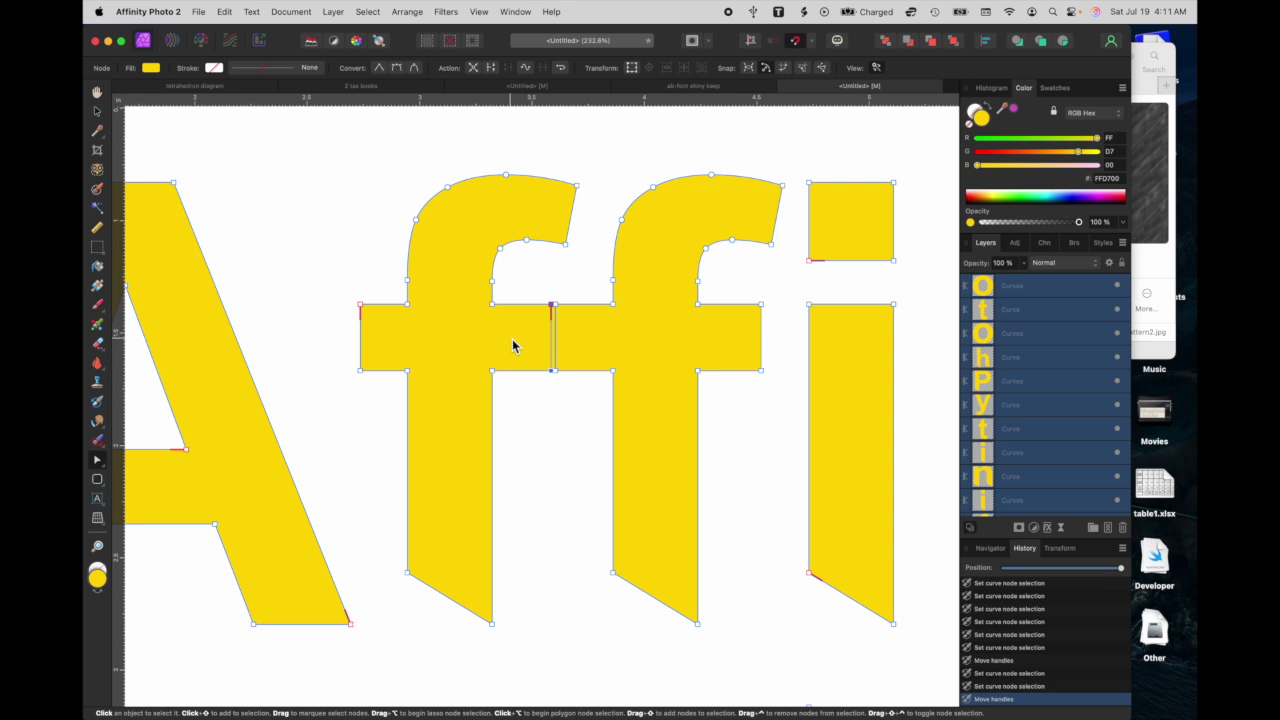
- Merge the two overlapping f curves into one shape with the Add geometry operation
left_click(572, 452)
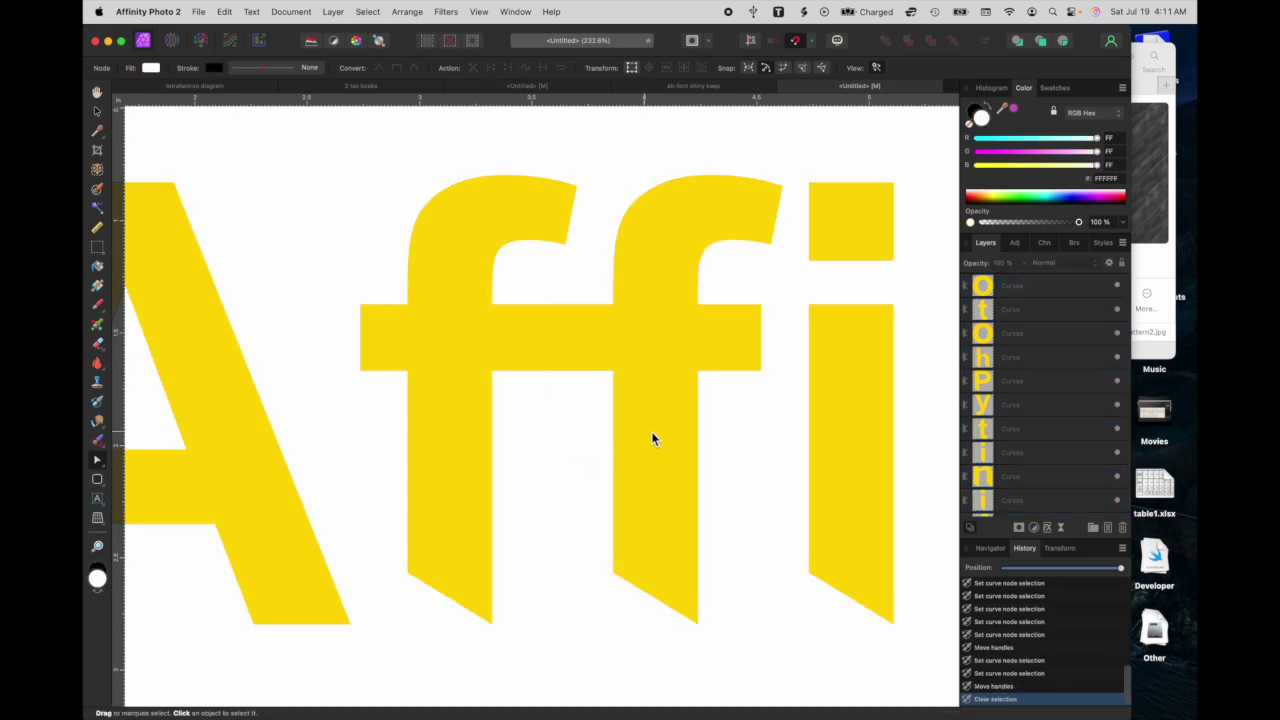
left_click(476, 348)
left_click(670, 376, "shift")
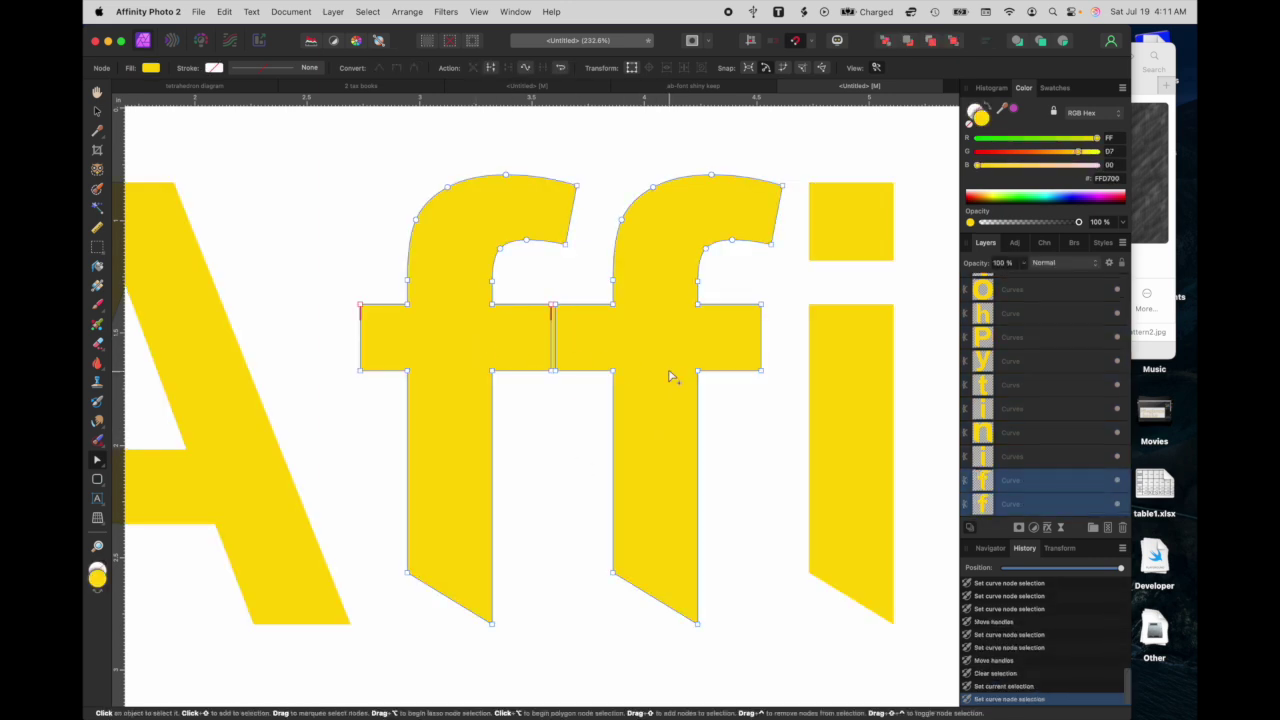
right_click(635, 328)
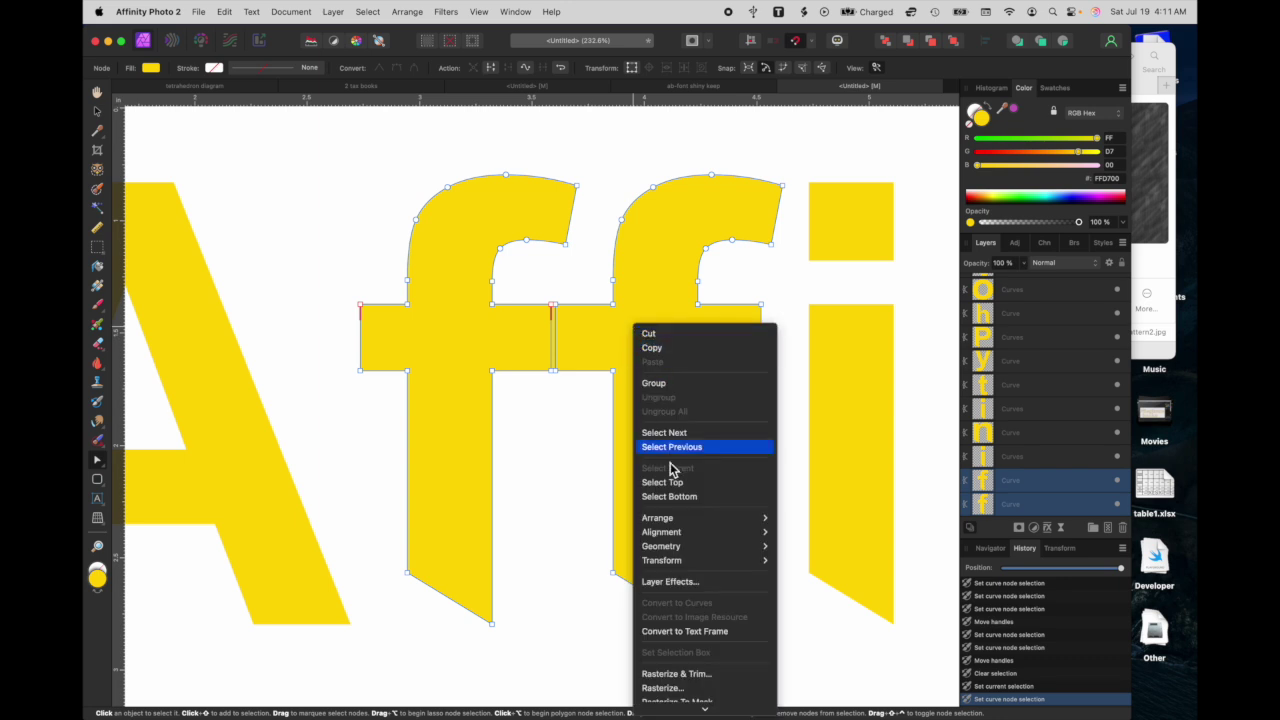
mouse_move(670, 548)
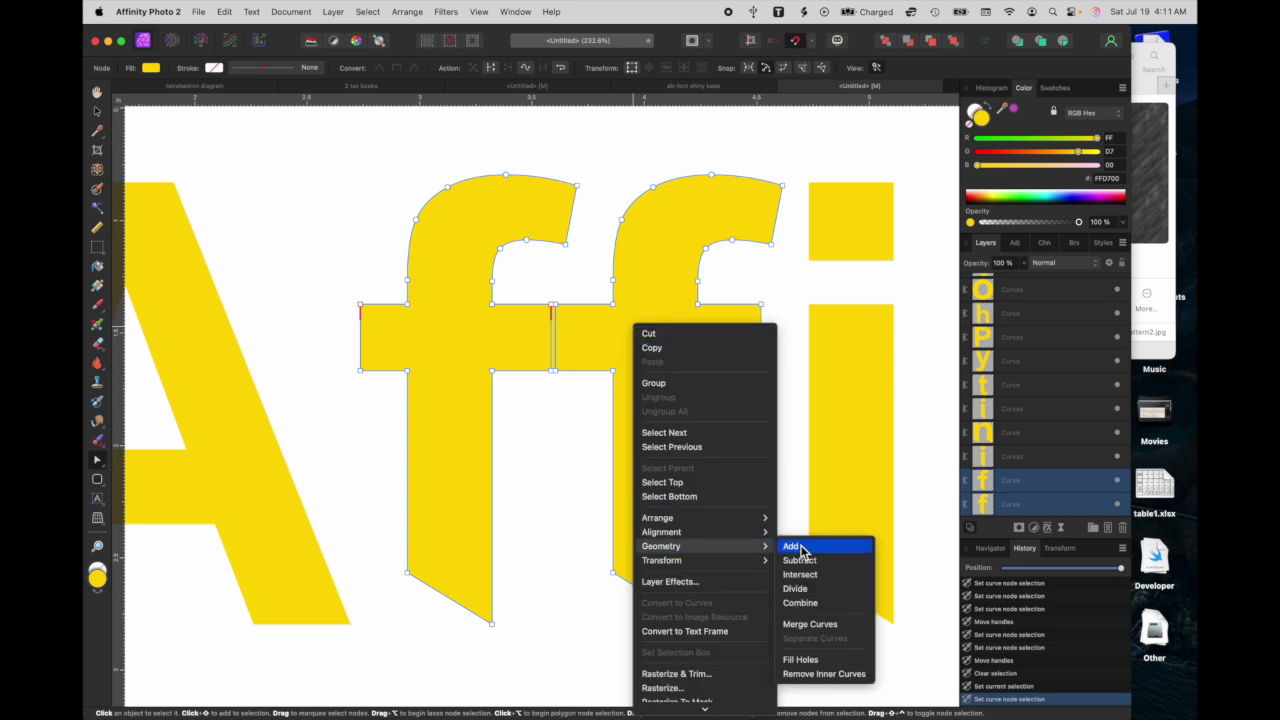
left_click(800, 548)
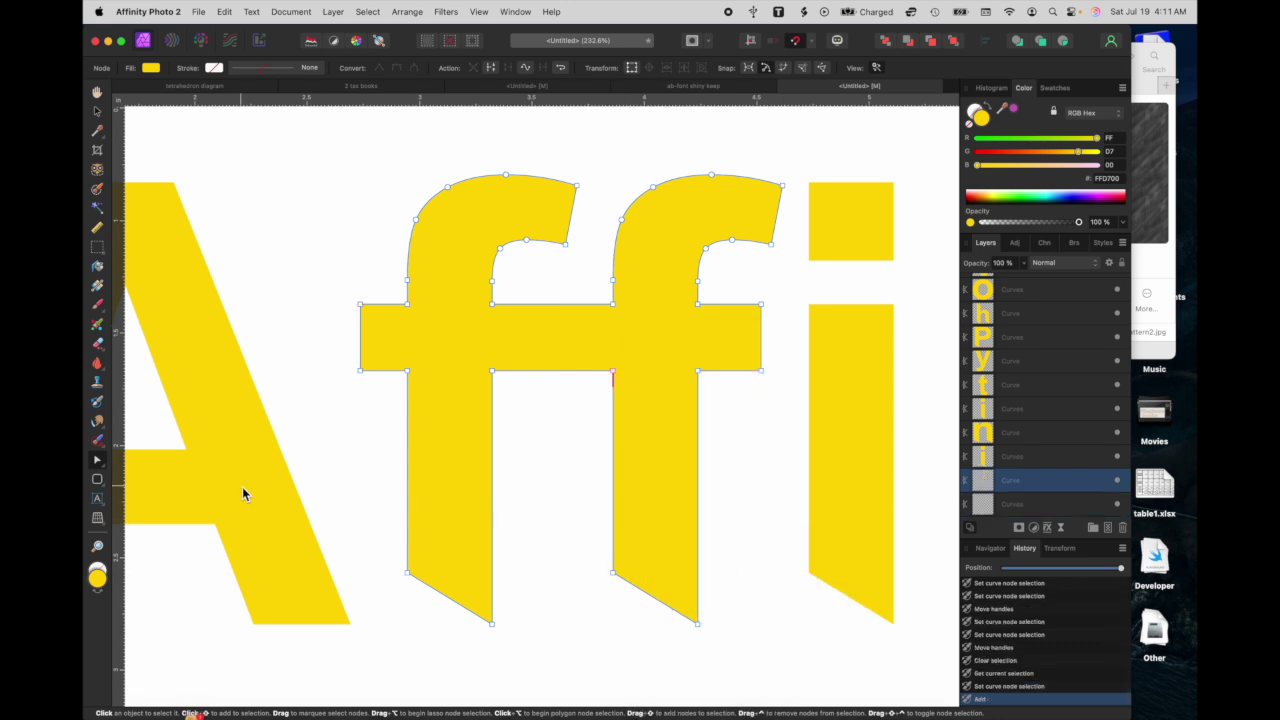
- Break the A's inner triangle at its lower-right node and move the loose end leftward along the triangle's base to open a gap
scroll(188, 451, "left", 5)
scroll(188, 451, "down", 1)
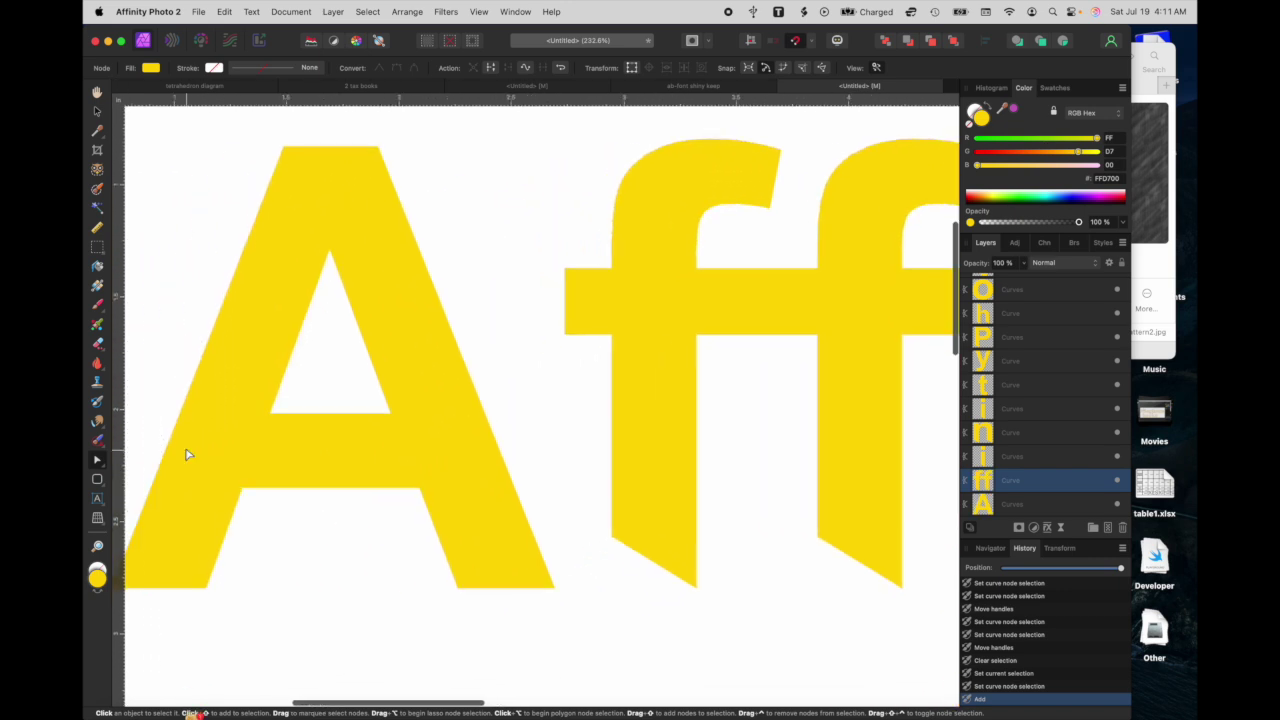
left_click(420, 433)
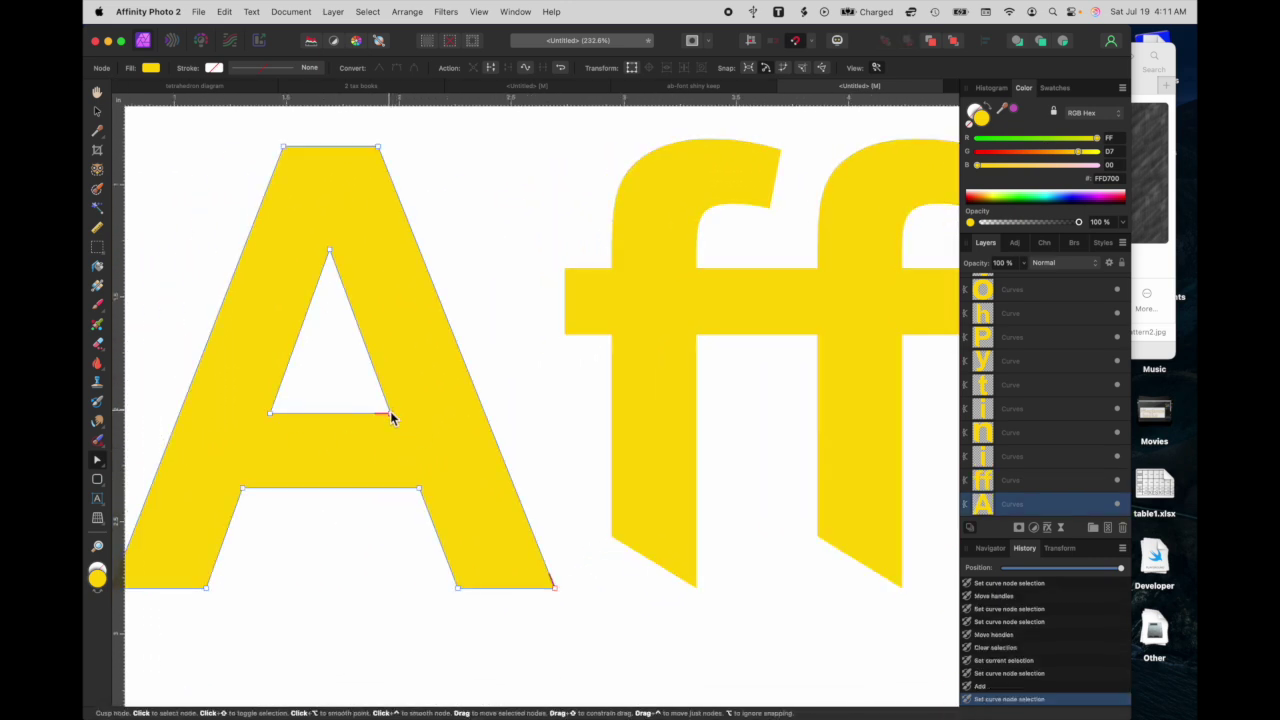
left_click(390, 413)
right_click(390, 413)
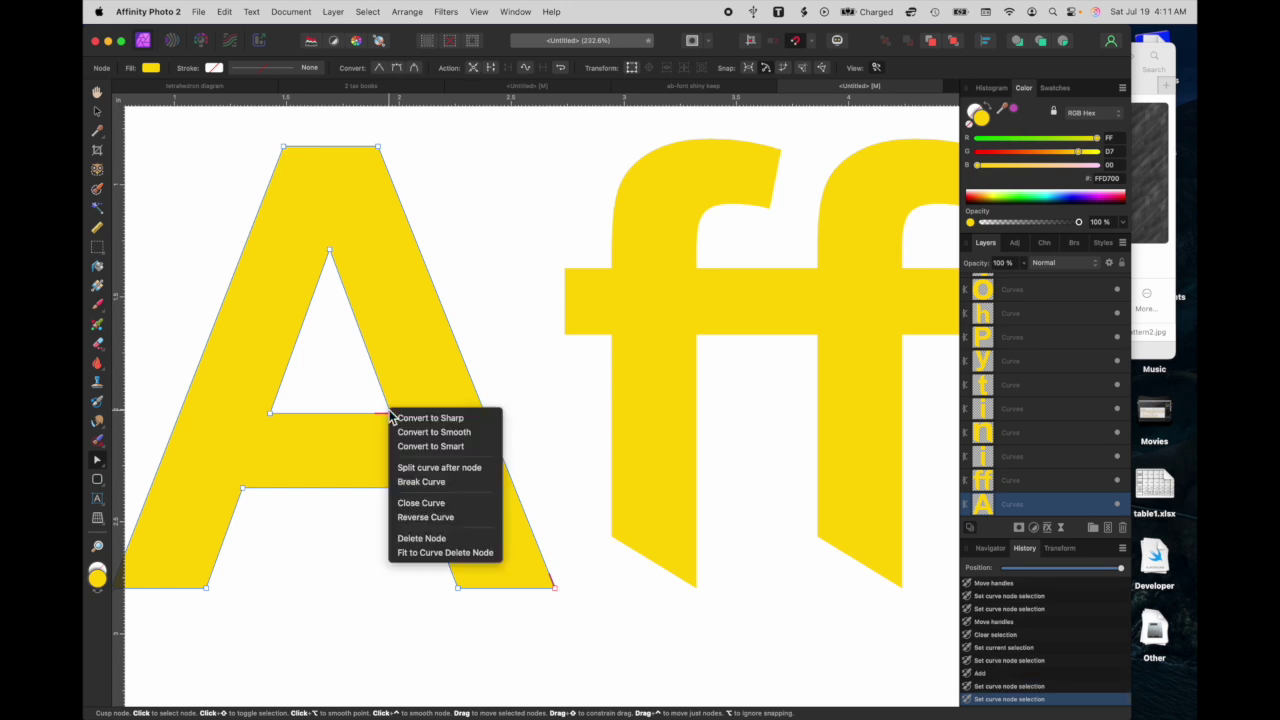
left_click(421, 482)
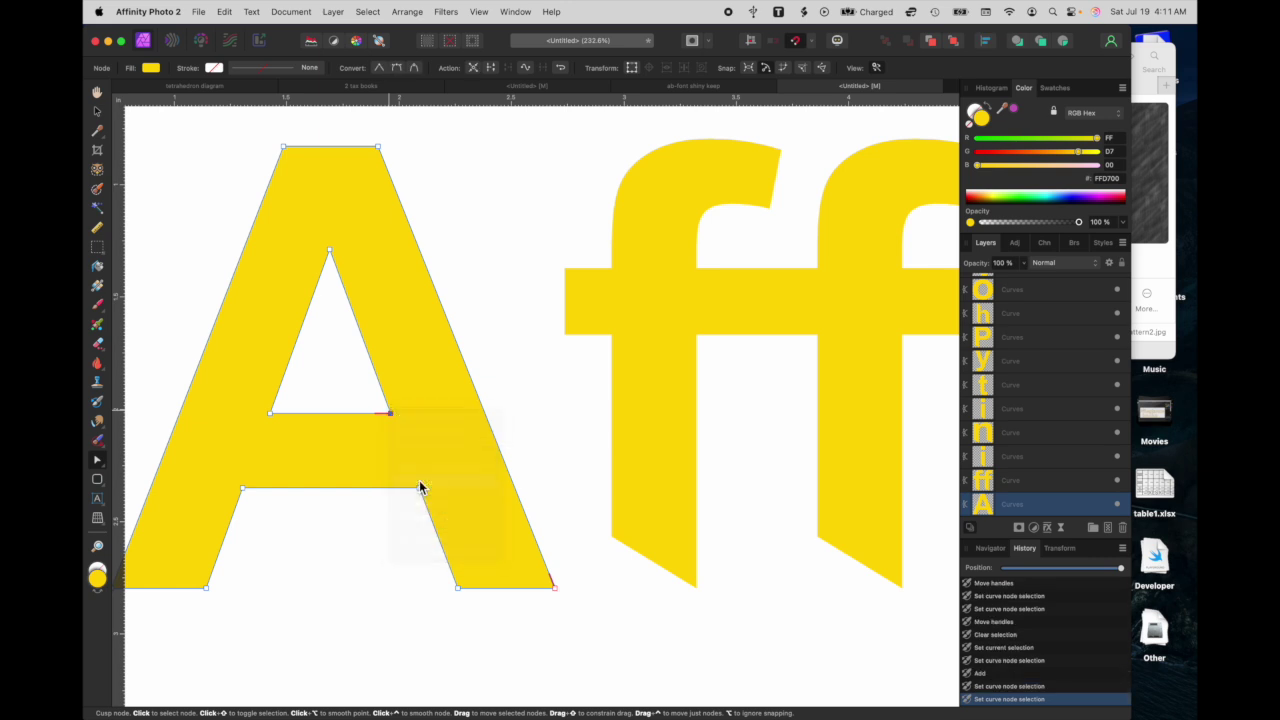
left_click(390, 414)
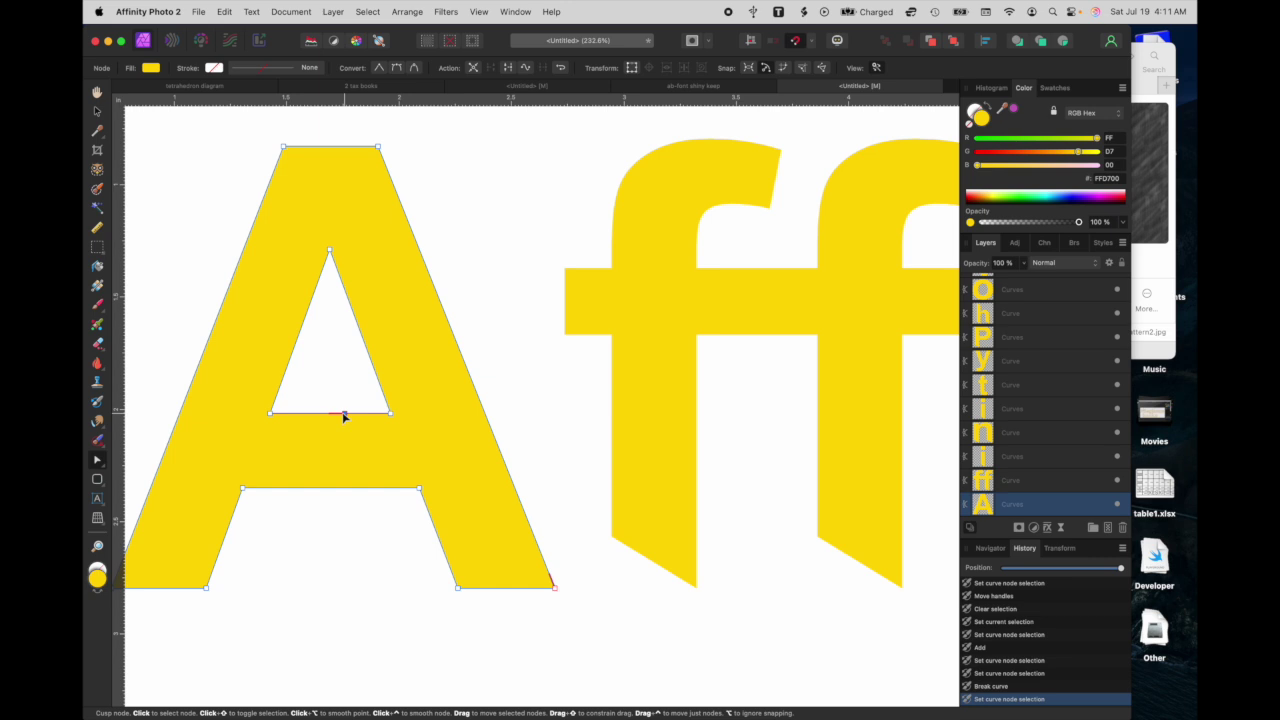
left_click(341, 414)
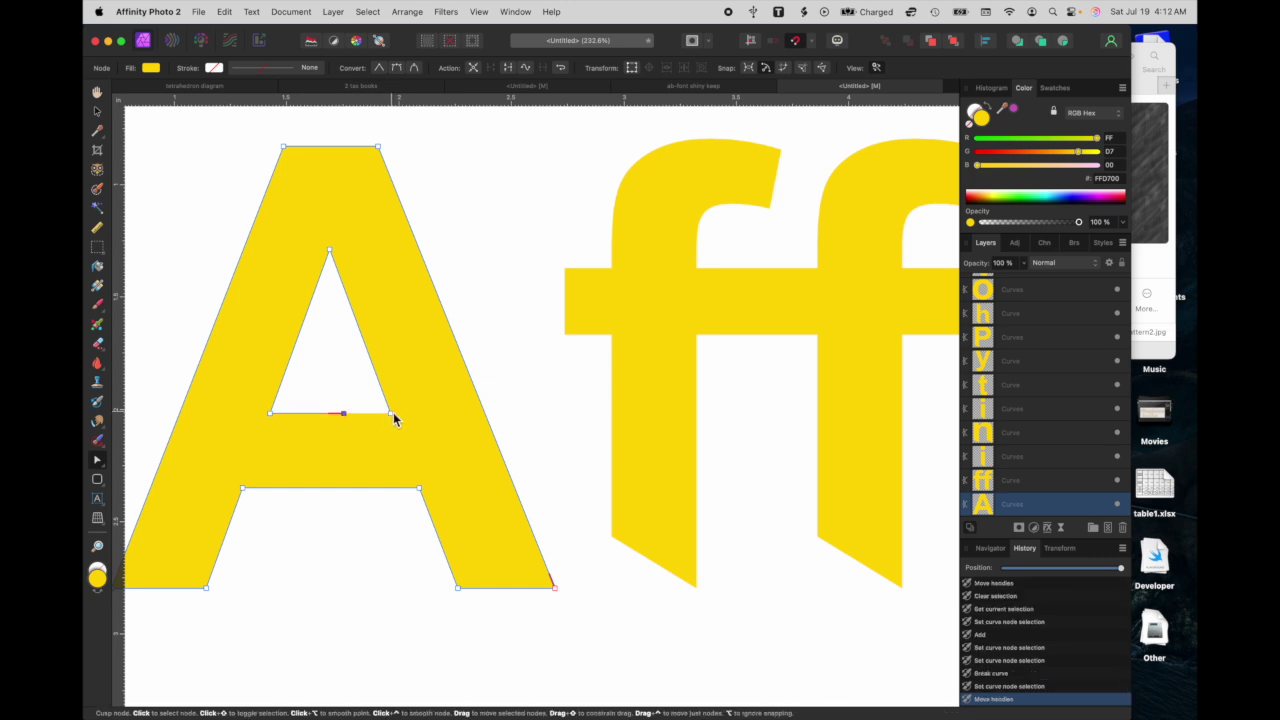
- Move the remaining lower-right node of the A's broken inner triangle down onto the crossbar's lower-right corner
left_click_drag(392, 414, 419, 489)
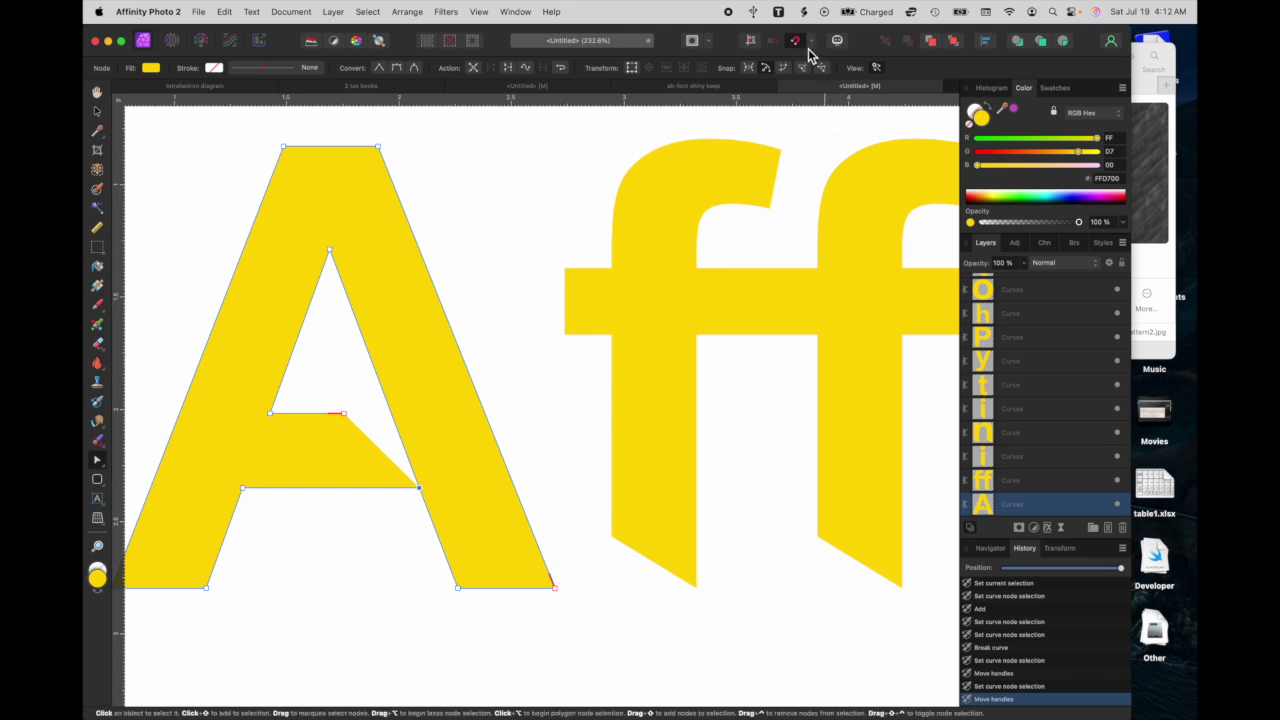
- Insert a node midway on the end edge of the y's tail and pull it leftward over the left side of the t's stem below
scroll(730, 330, "right", 5)
scroll(731, 338, "right", 12)
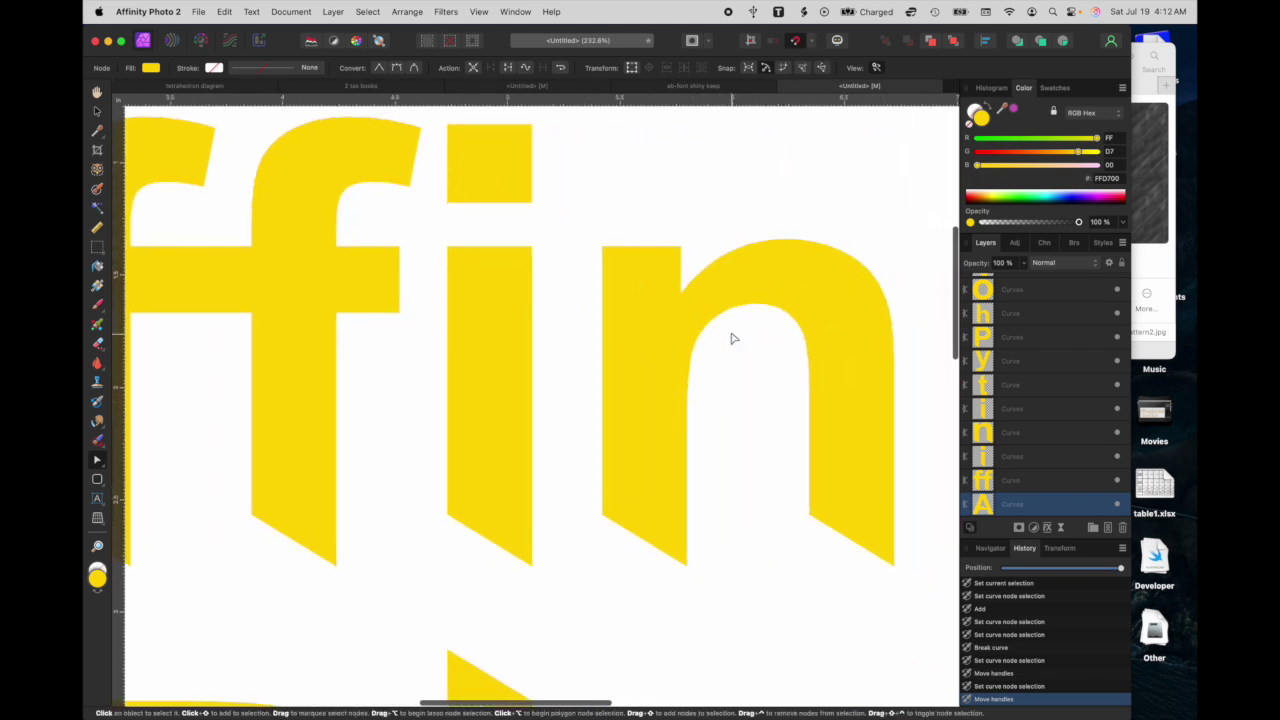
scroll(731, 338, "right", 5)
scroll(731, 338, "down", 5)
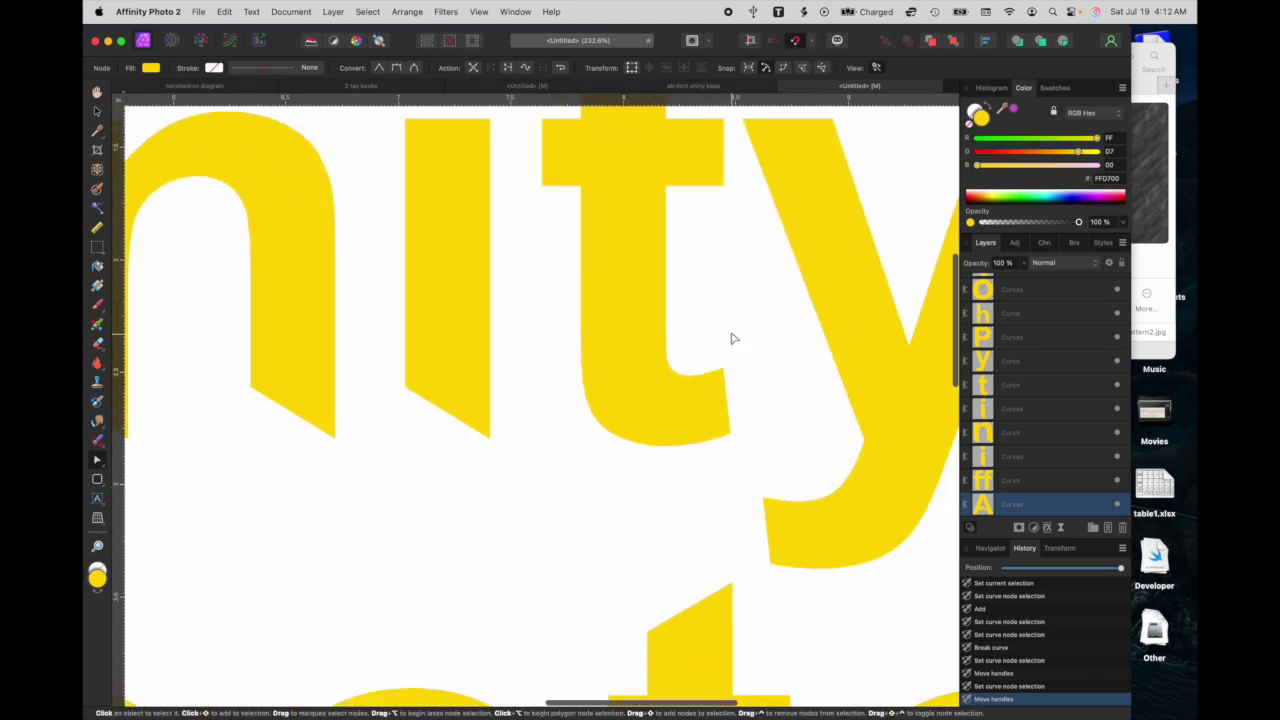
left_click(676, 428)
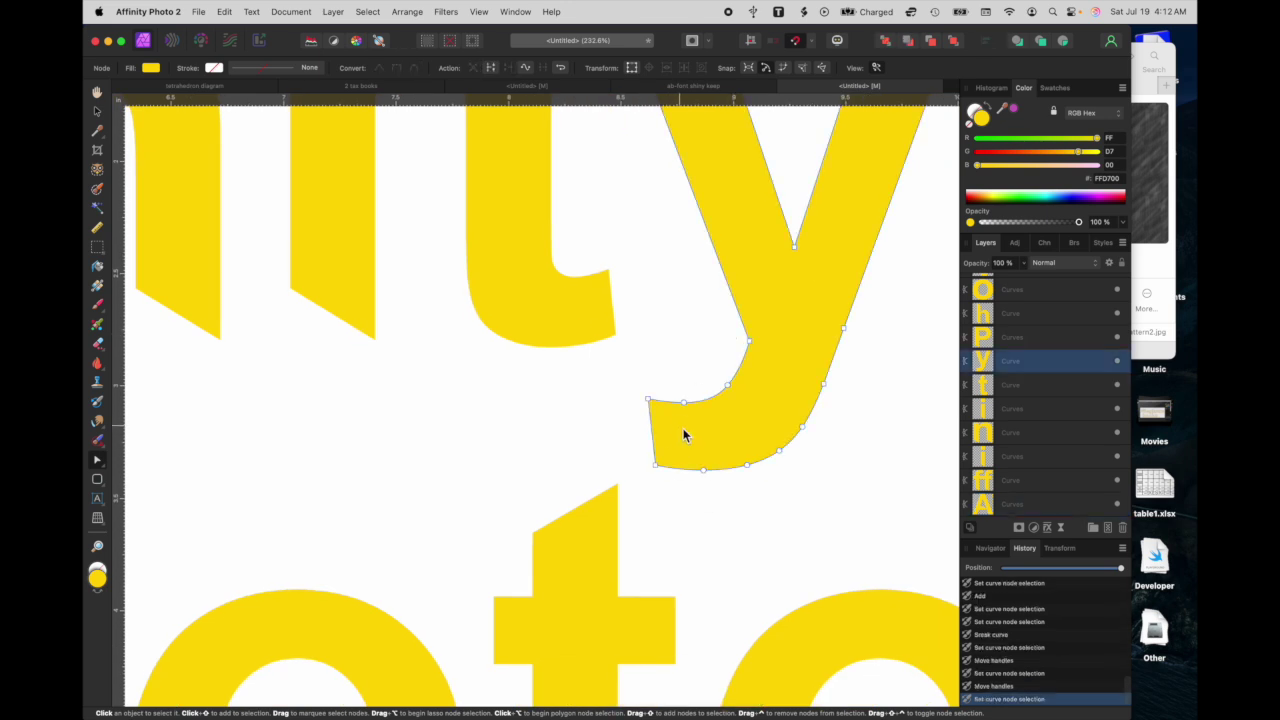
left_click_drag(652, 436, 617, 441)
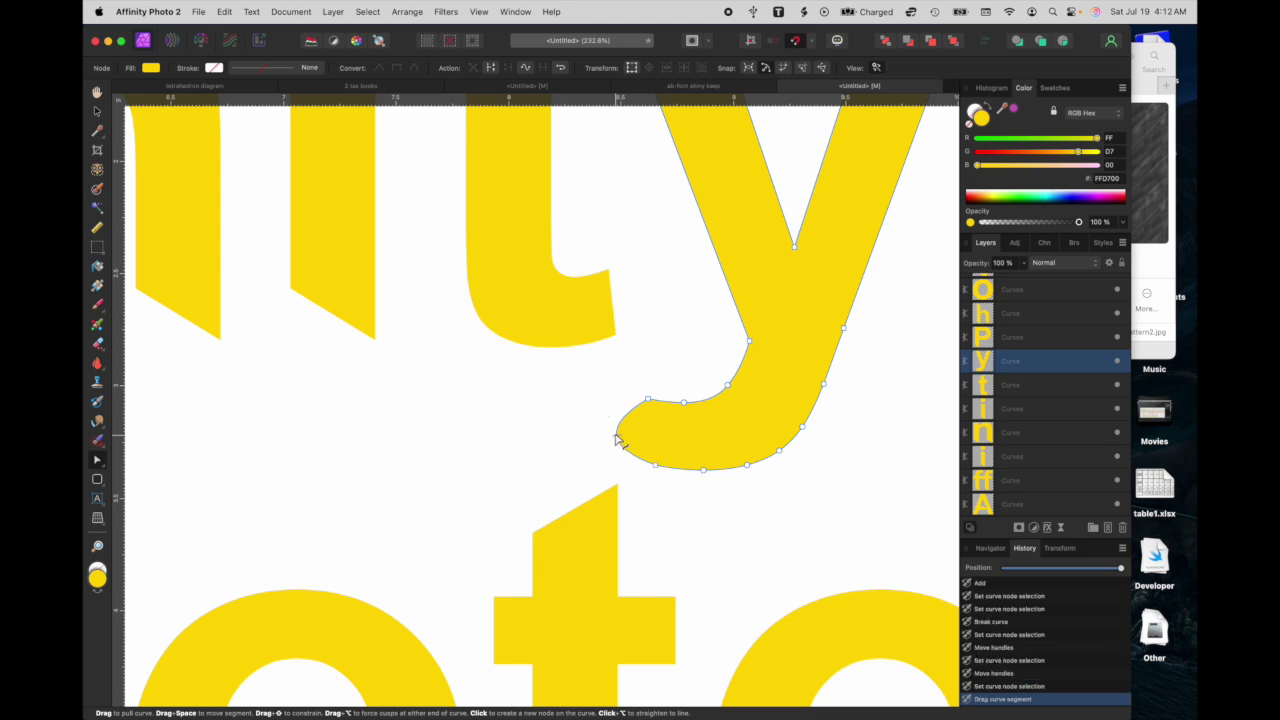
key("super+z")
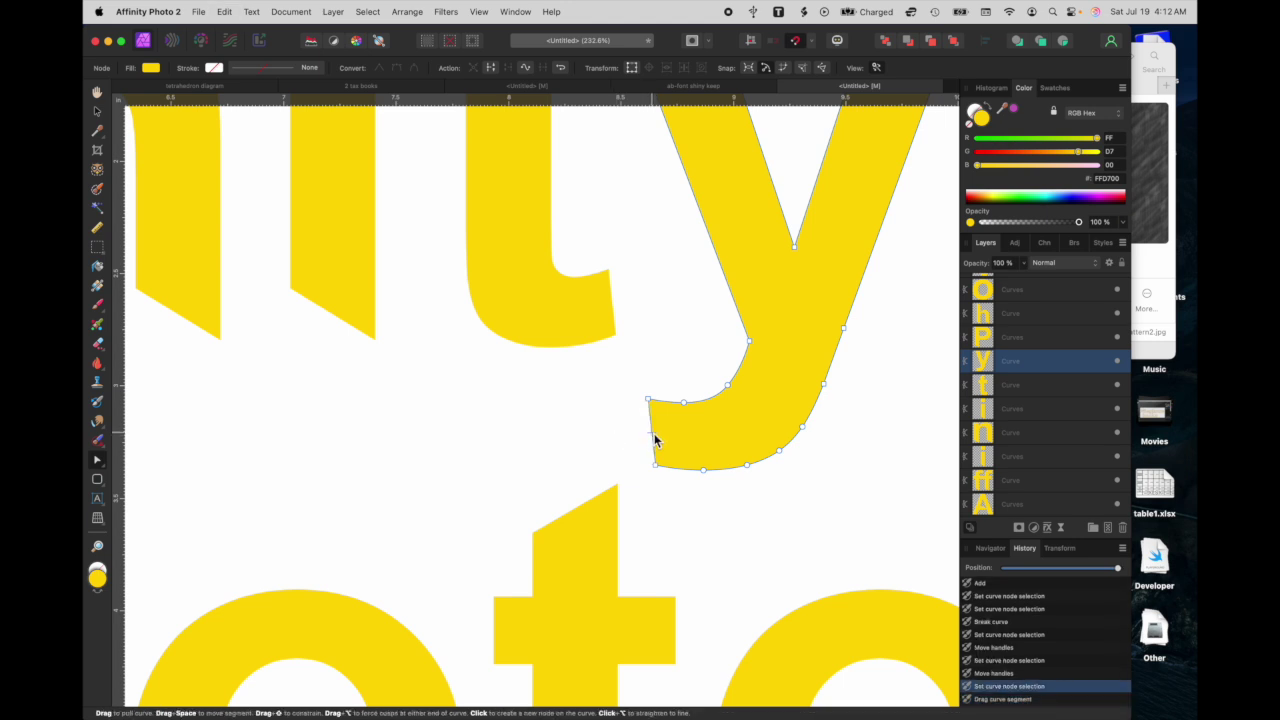
left_click(653, 437)
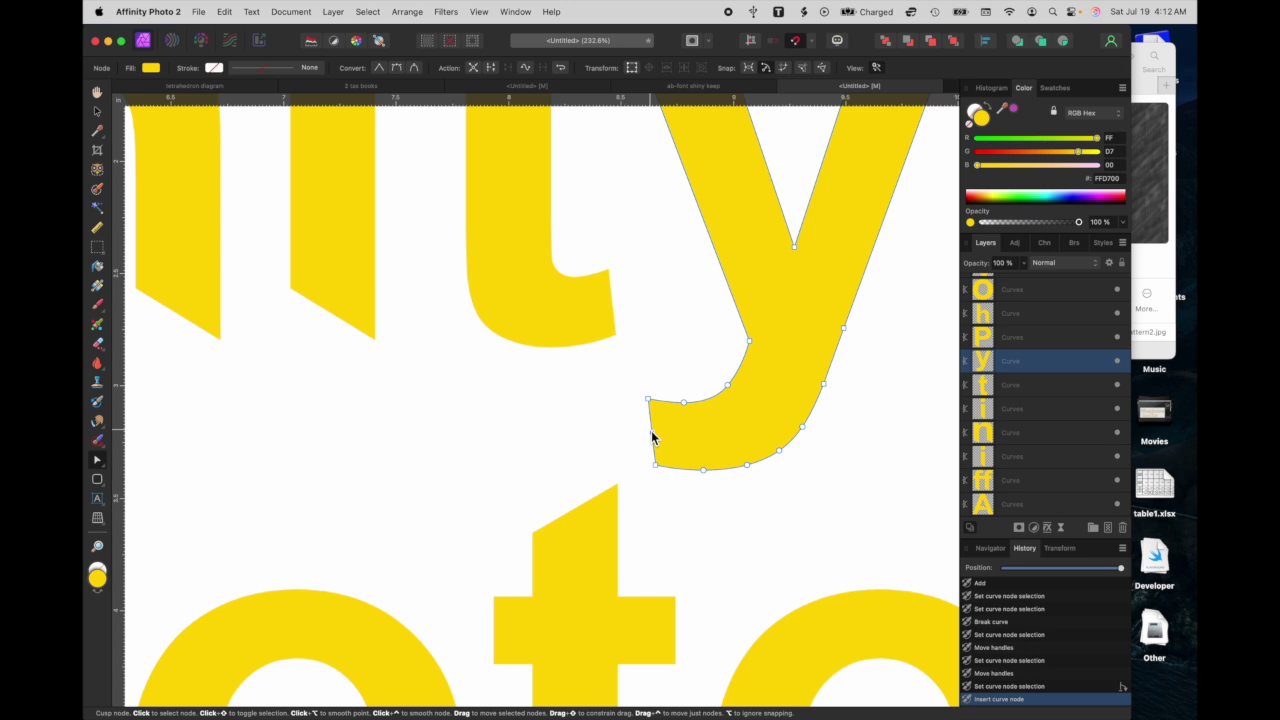
left_click_drag(651, 437, 531, 441)
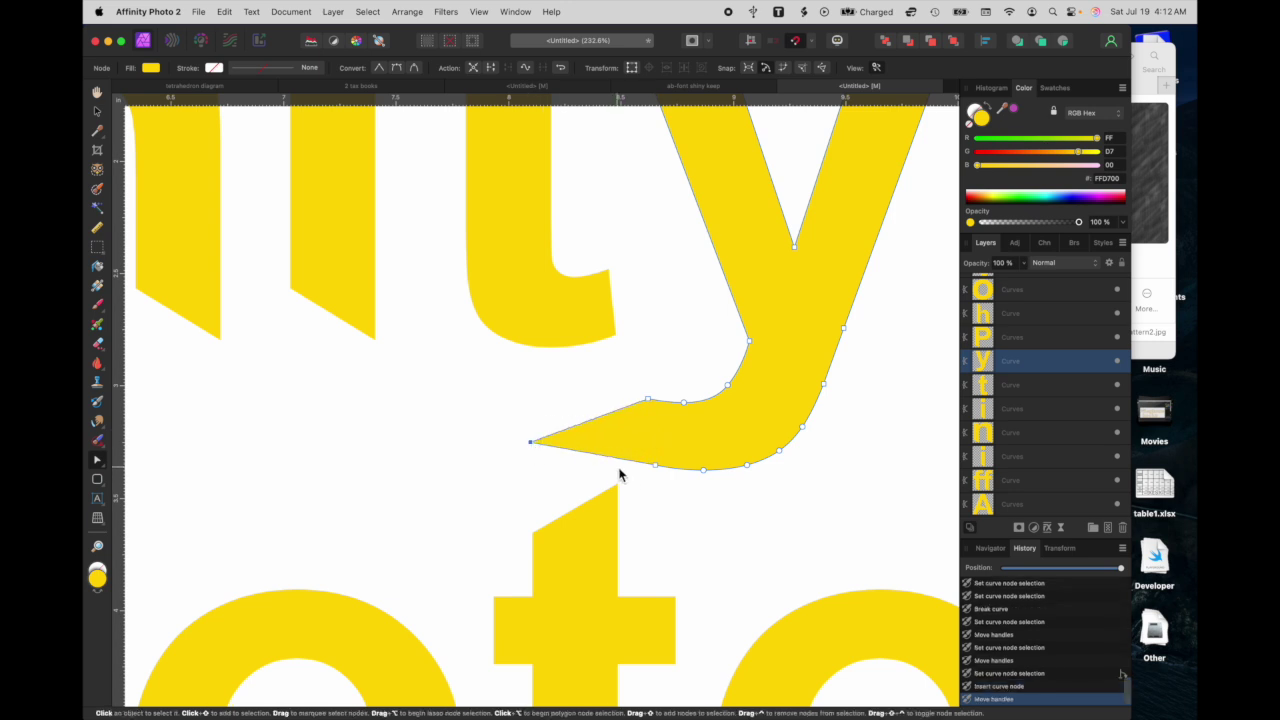
- Insert a second node on the tail's underside, snap it to the lower t's top-right corner, and move the tip node to the t's top-left corner
left_click(616, 460)
left_click_drag(616, 460, 617, 484)
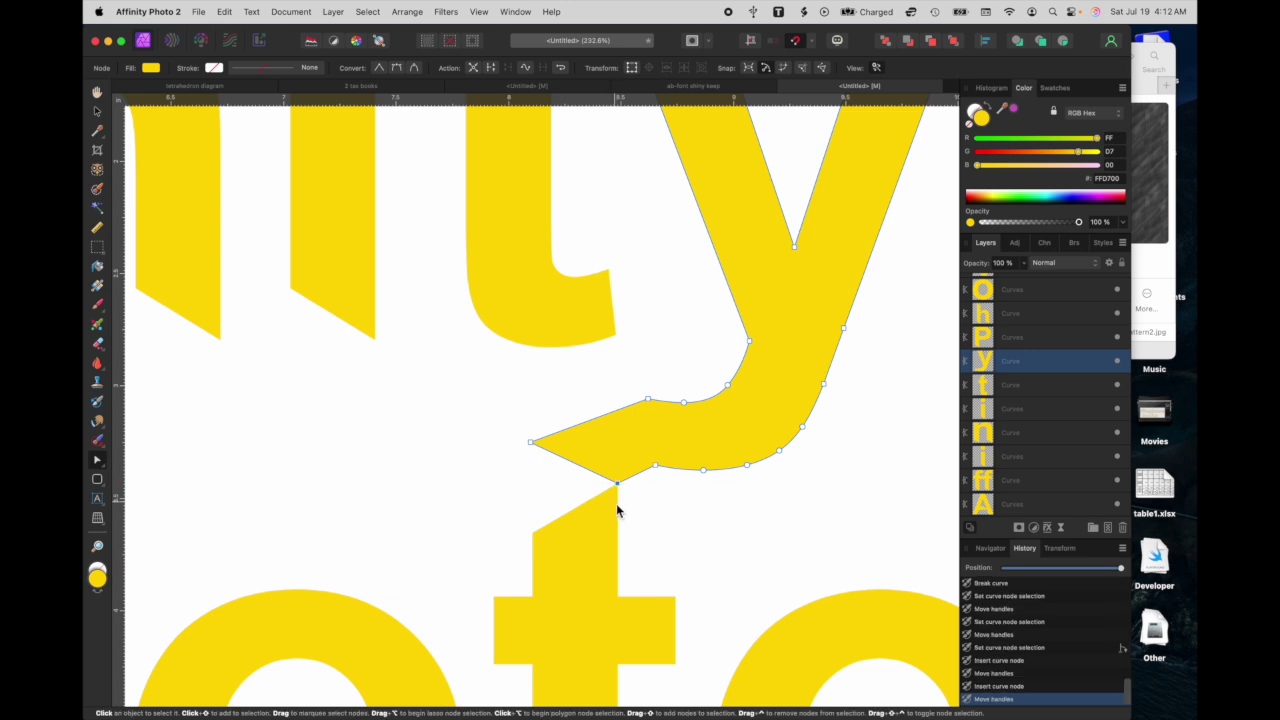
left_click(530, 444)
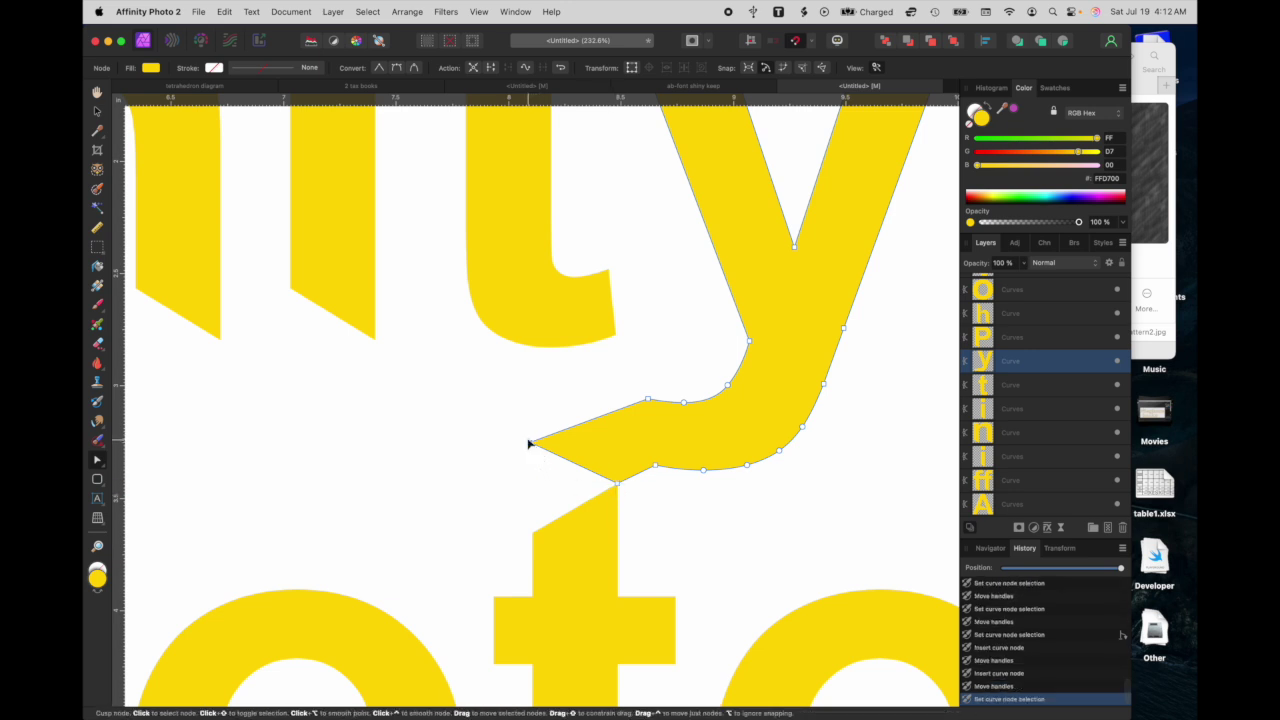
left_click_drag(532, 447, 533, 537)
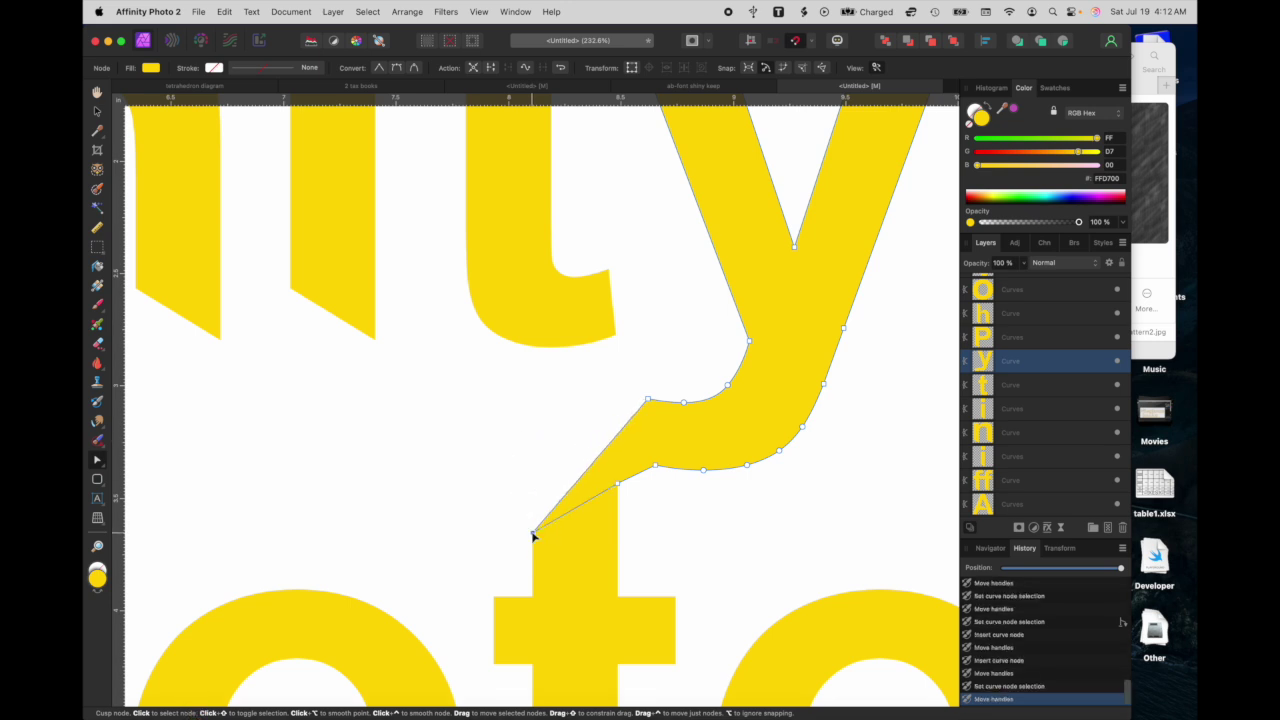
- Merge the y and the t below it into one shape with the Add geometry operation
left_click(585, 527)
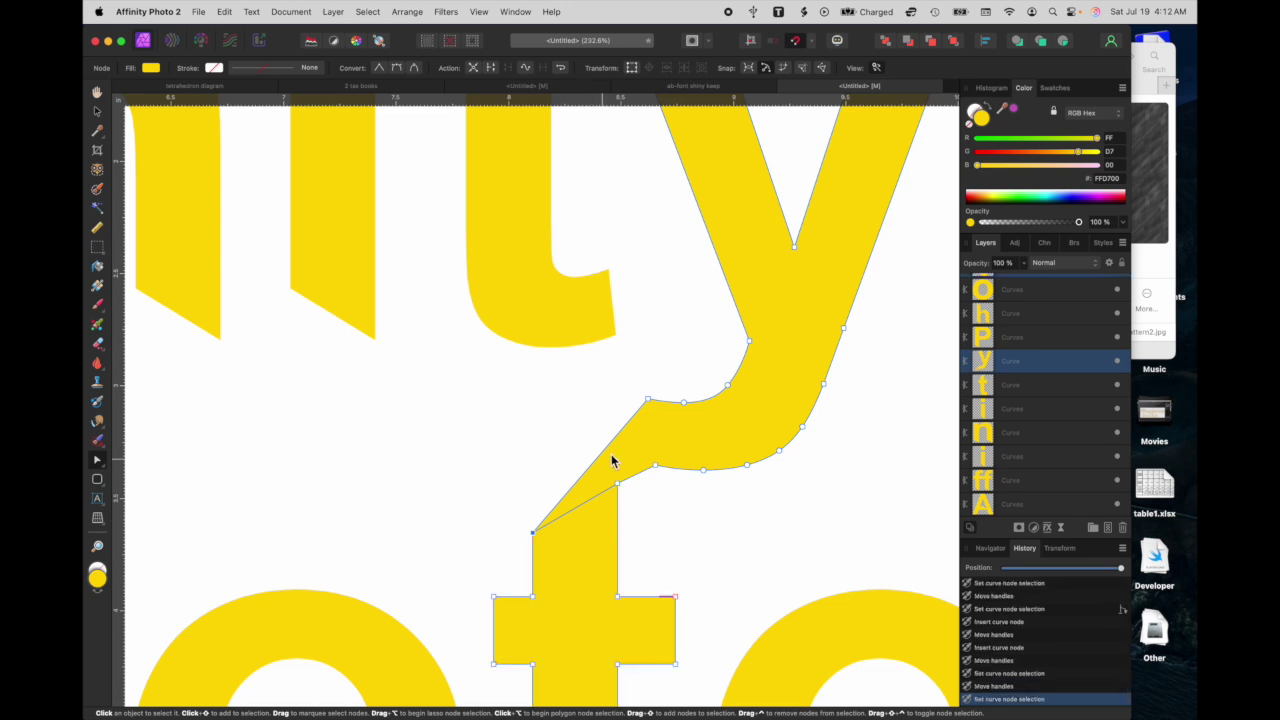
right_click(656, 420)
mouse_move(708, 640)
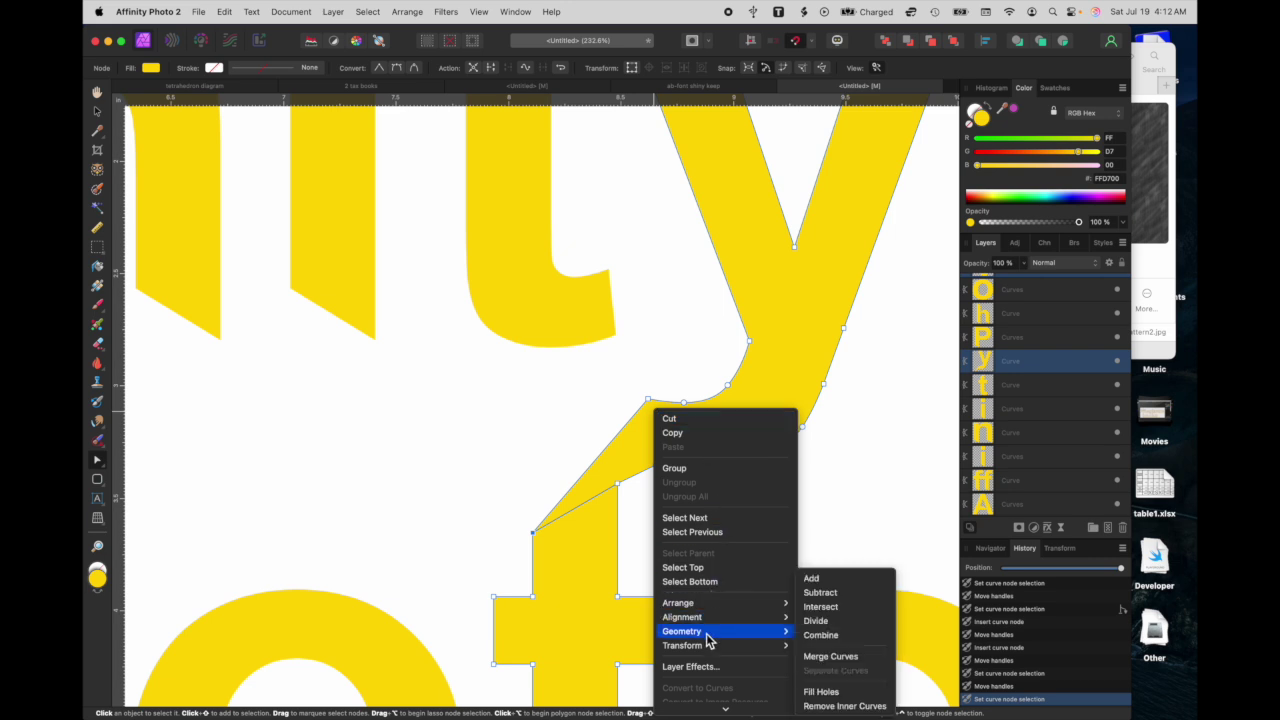
left_click(811, 579)
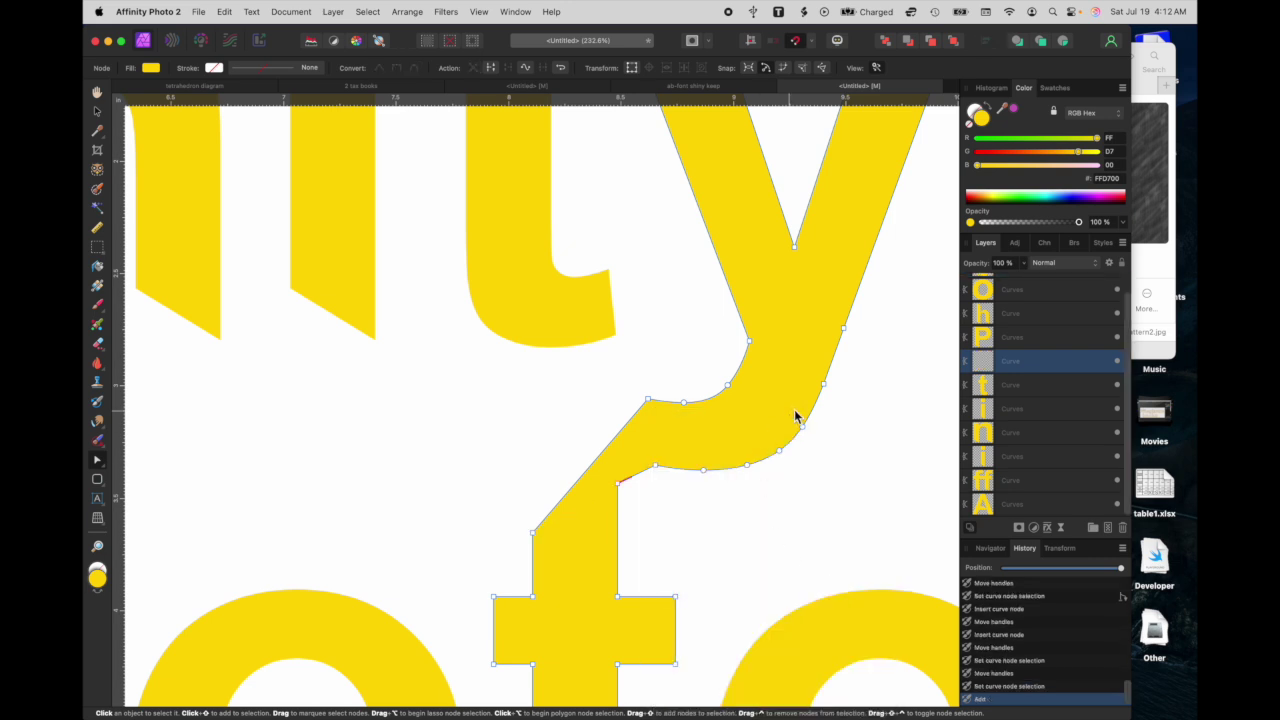
- Convert the four nodes around the y-t join to smart nodes
left_click(533, 536)
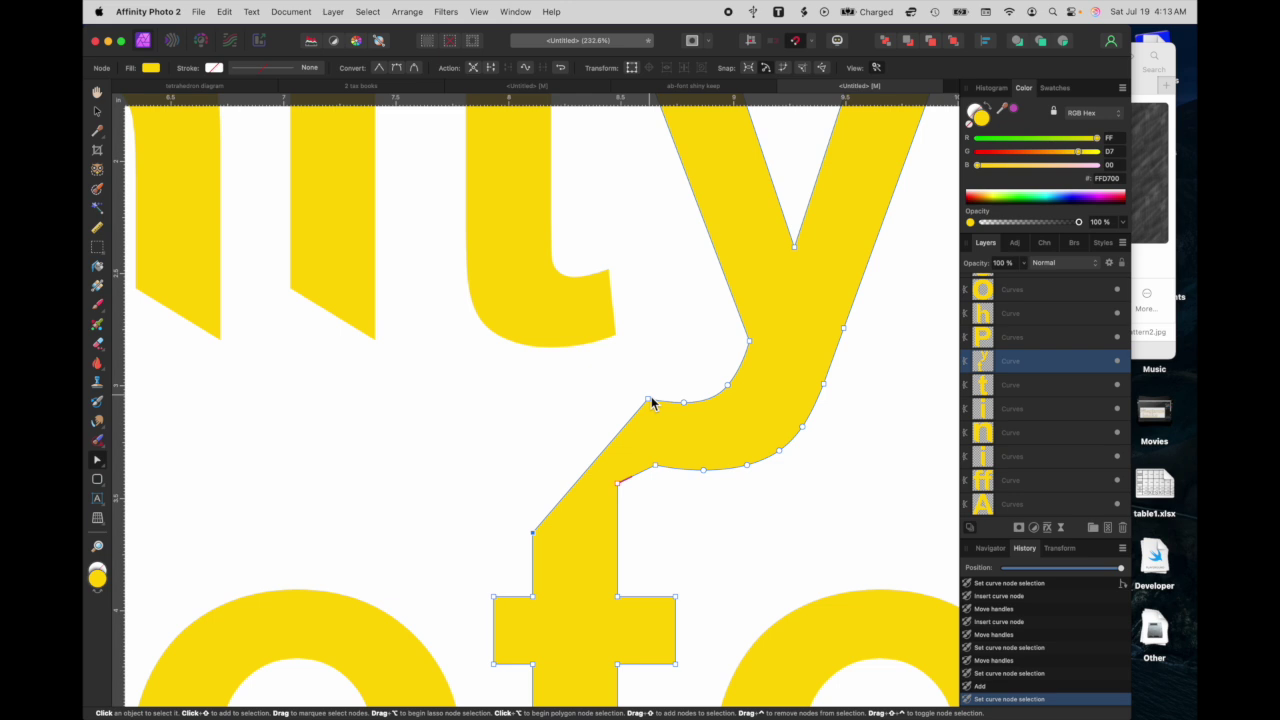
left_click(619, 485)
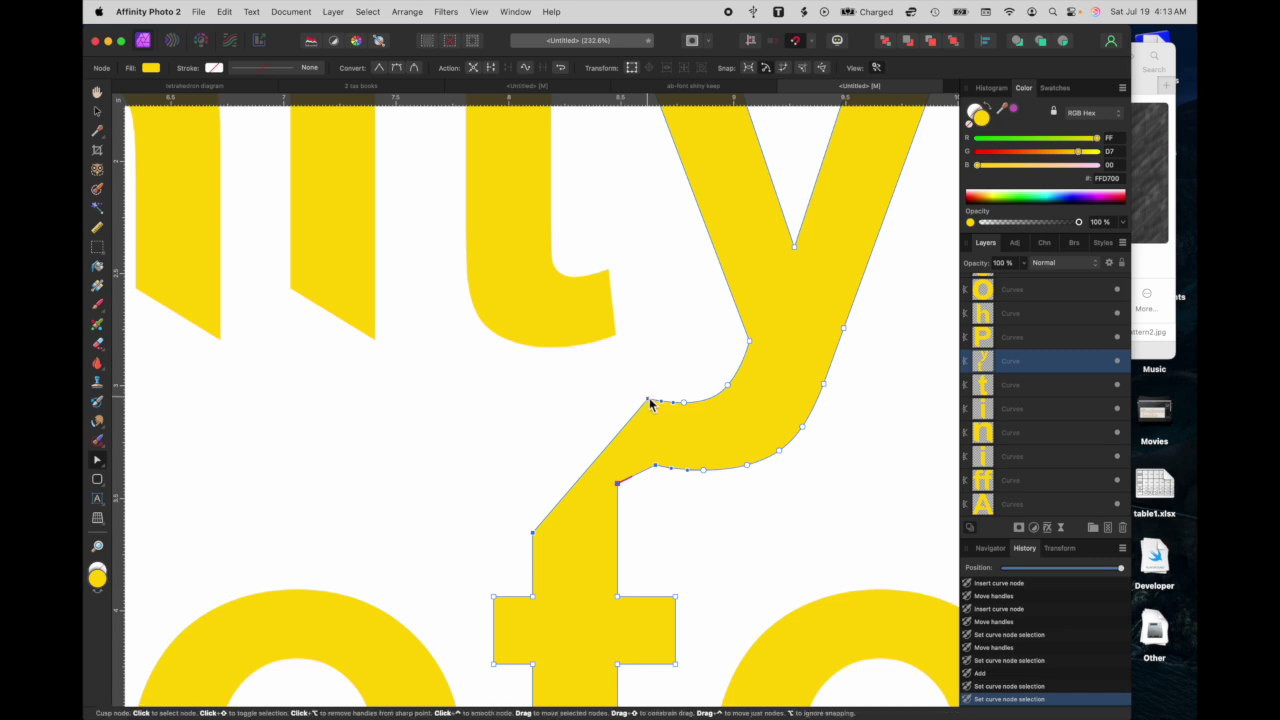
right_click(534, 533)
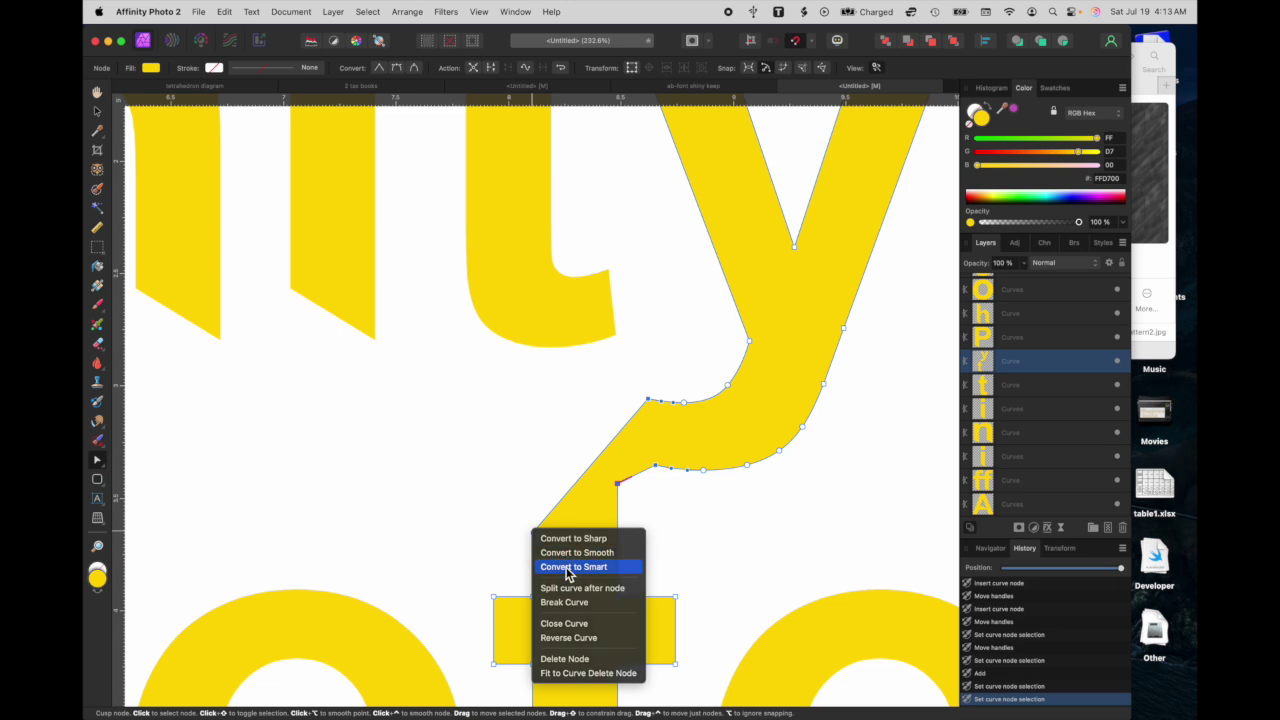
left_click(567, 568)
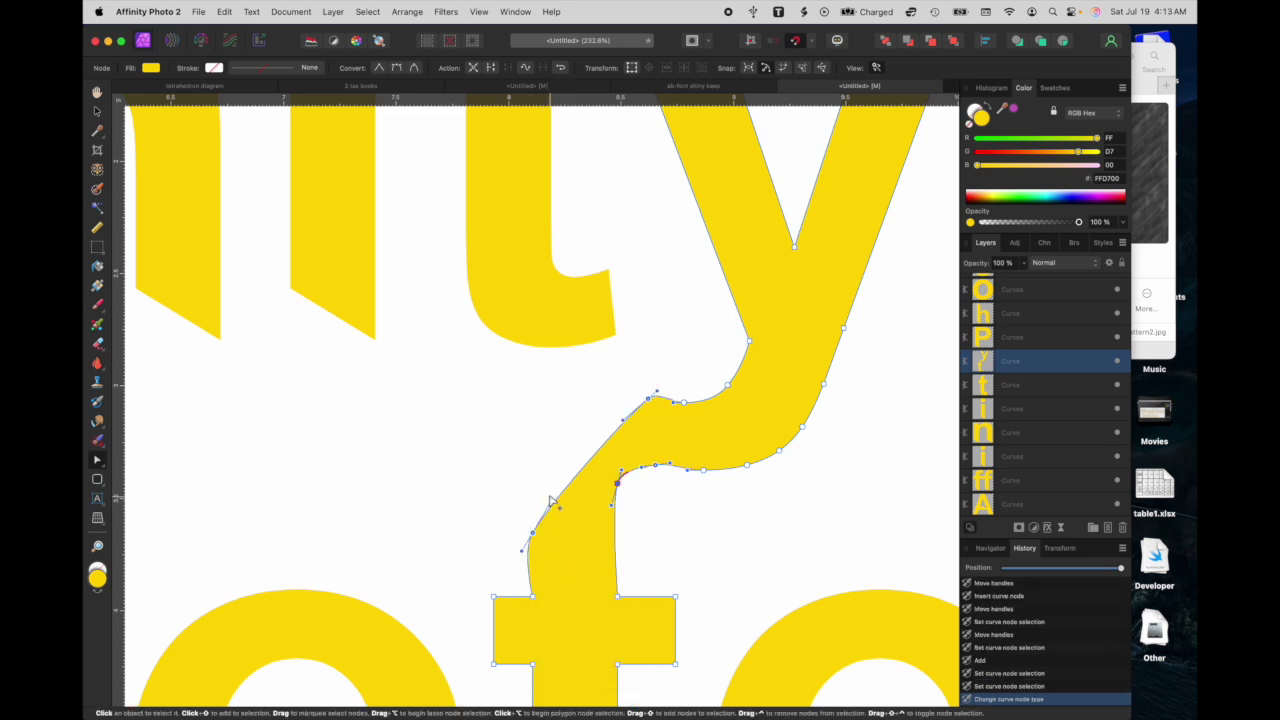
- Make the curve handle at the join's left stem node vertical and raise the node to about the height of the stem's right-hand node
left_click(533, 535)
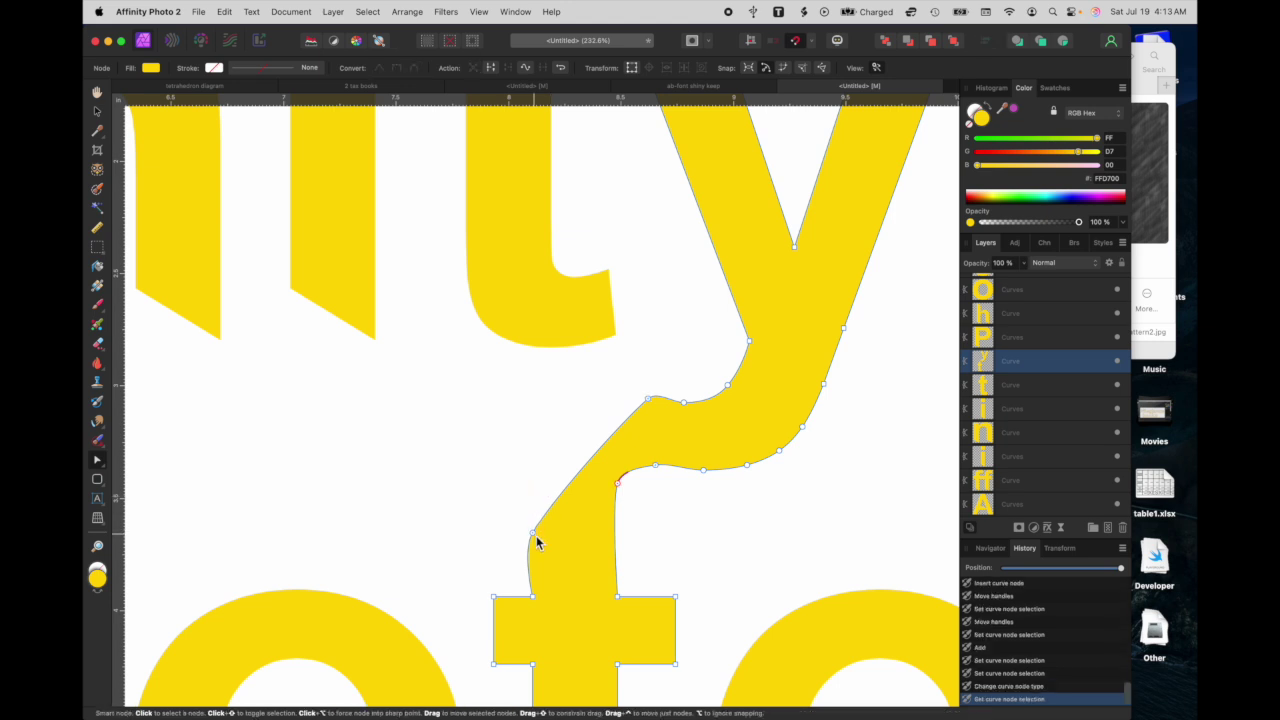
left_click(533, 536)
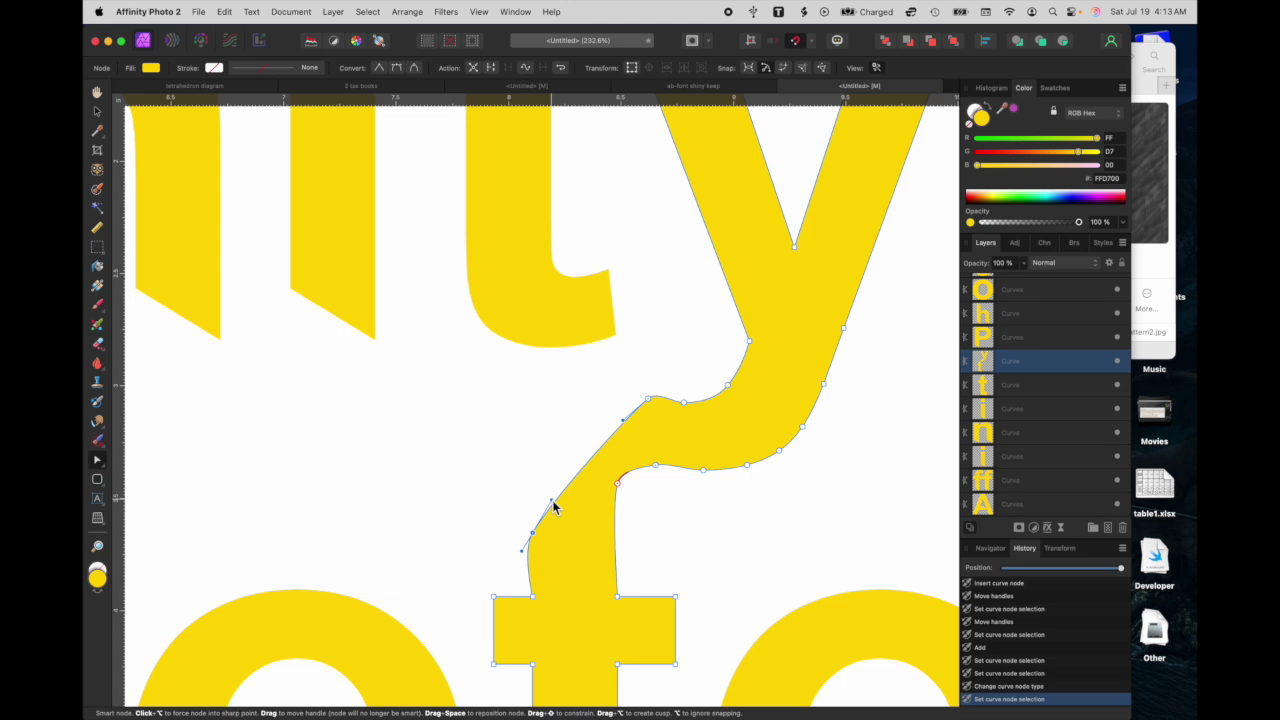
left_click_drag(554, 507, 532, 484)
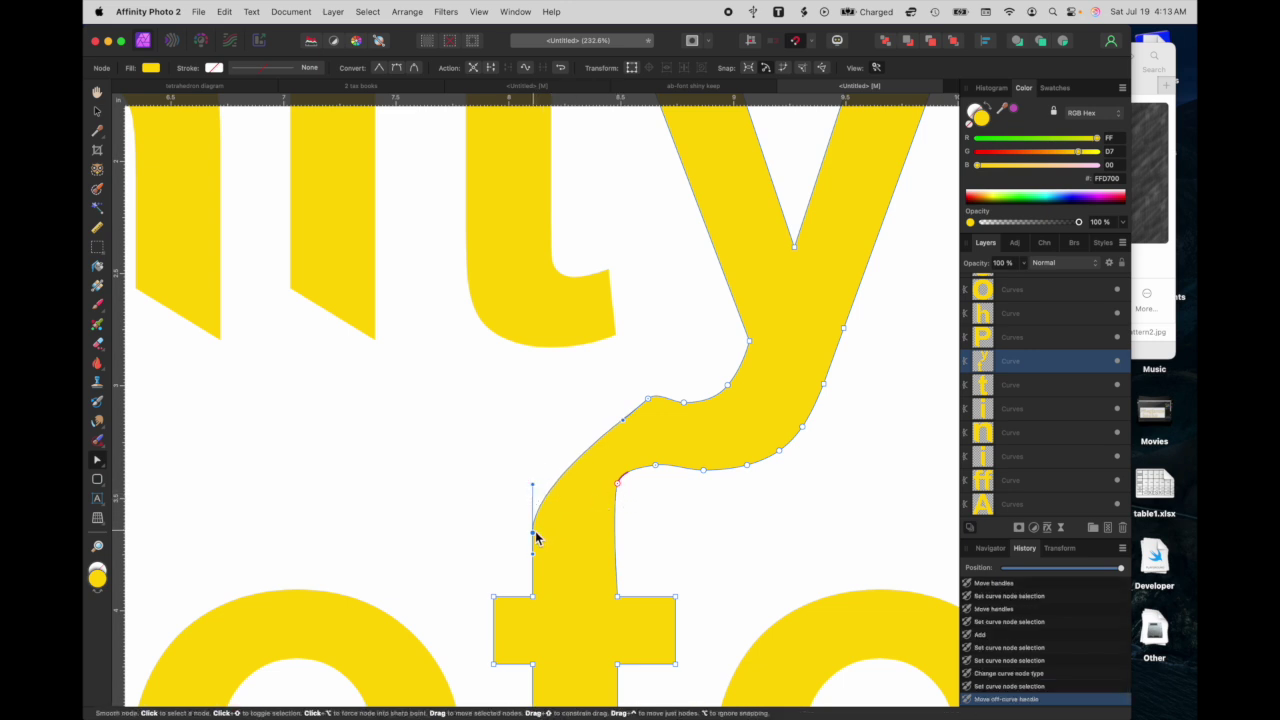
left_click_drag(534, 531, 533, 481)
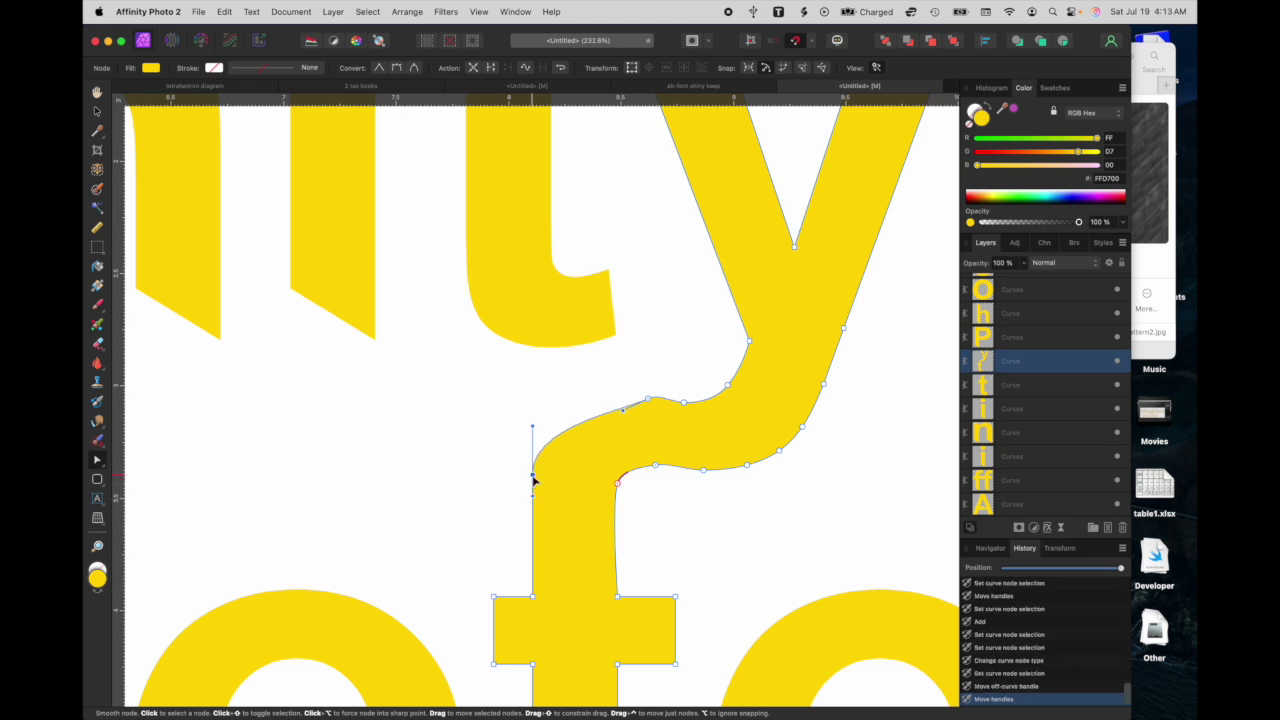
- Align the right stem node's handle vertically and raise the left handle of the neighbouring underside node to smooth the inner bend
left_click(618, 483)
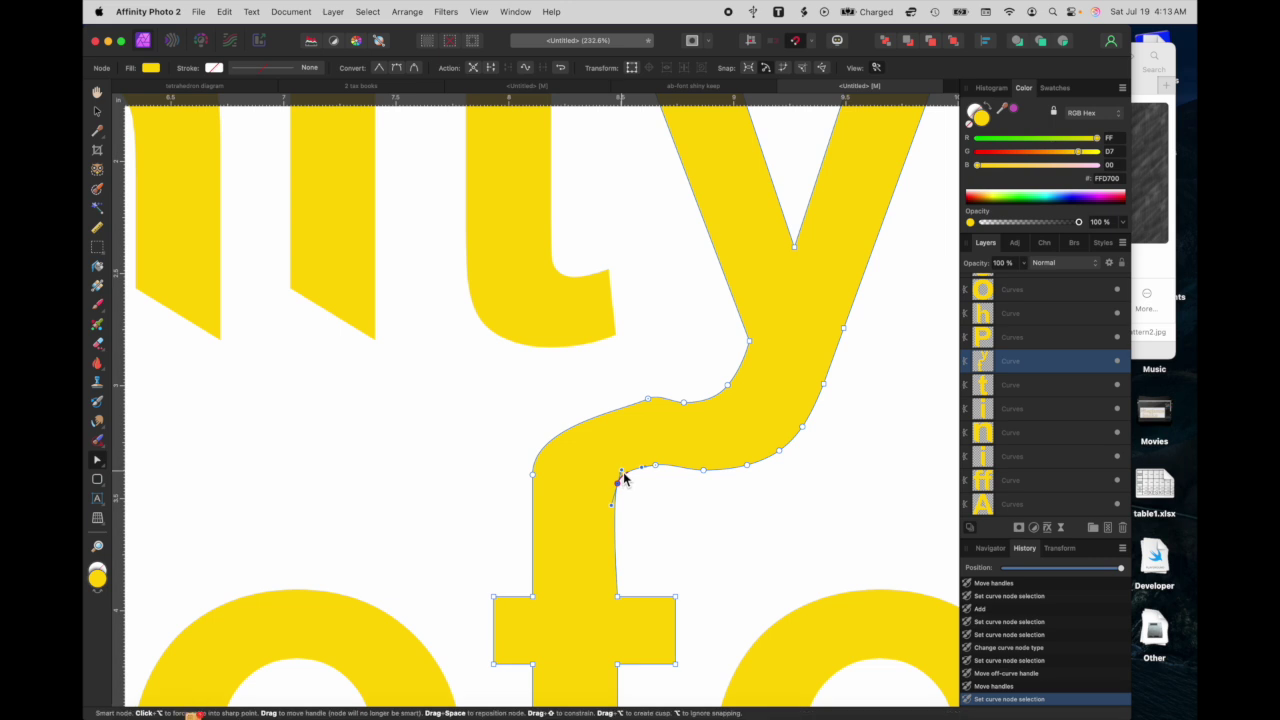
left_click_drag(621, 472, 617, 472)
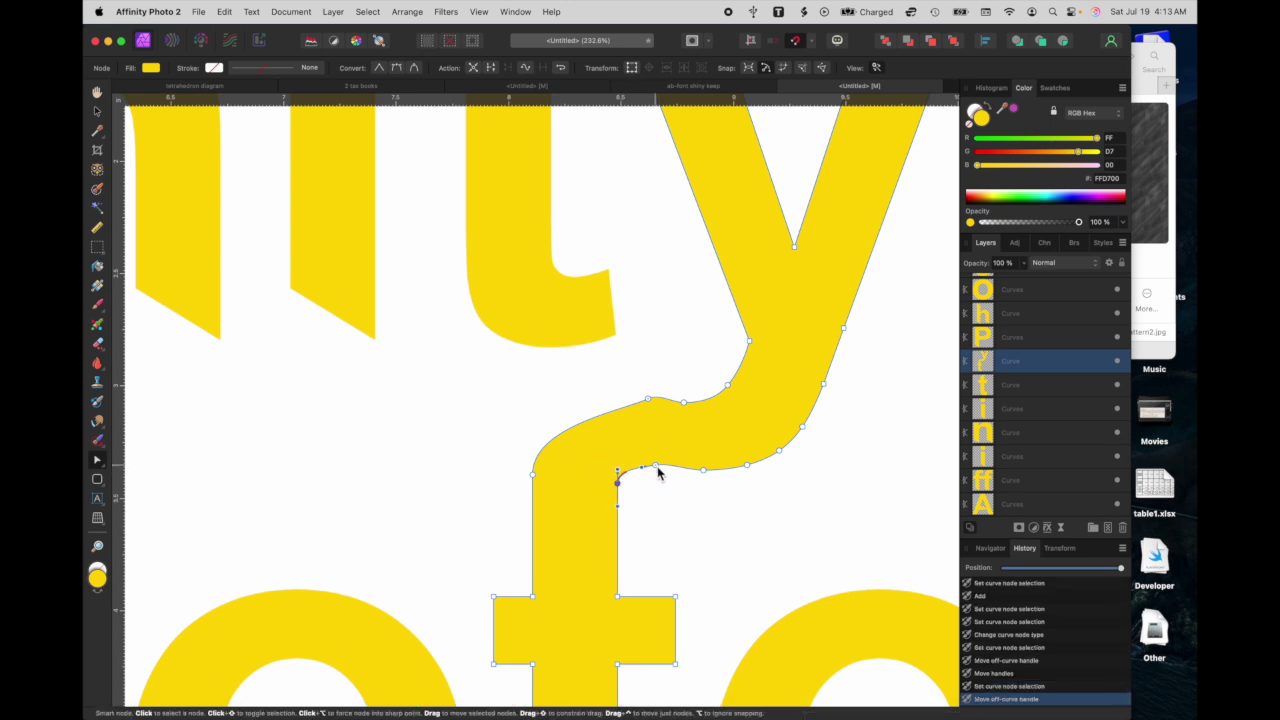
left_click(659, 473)
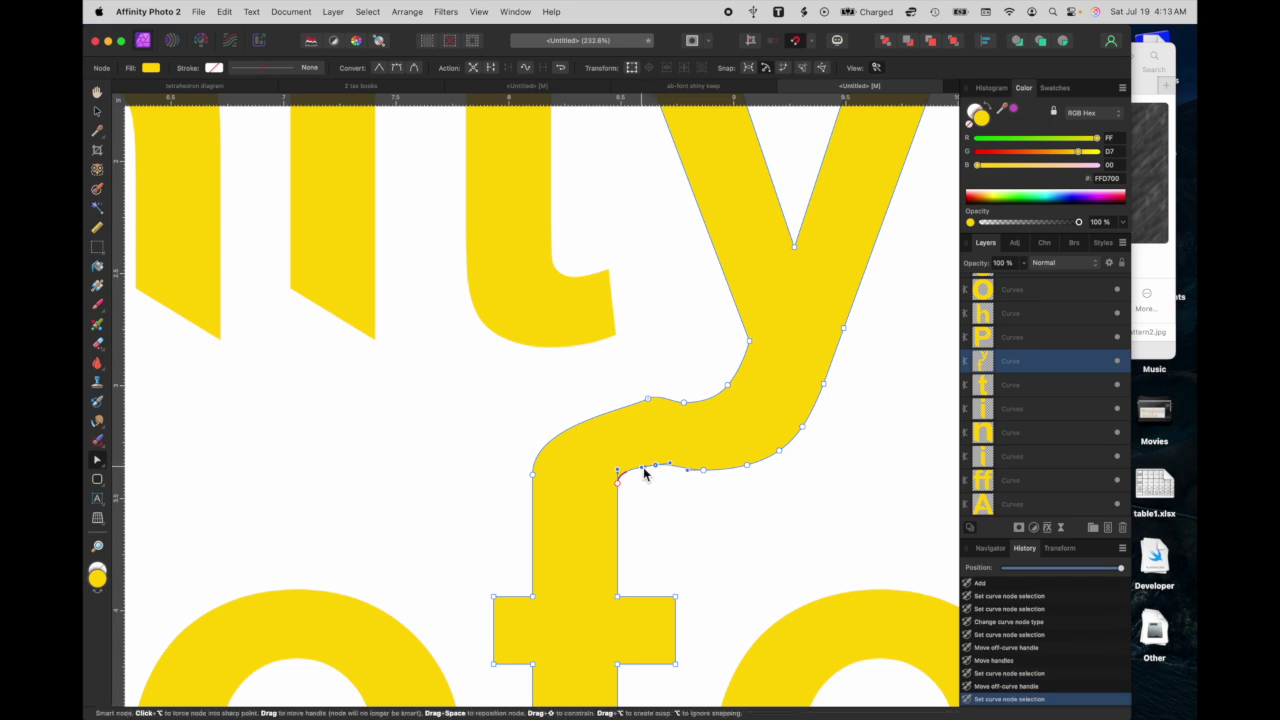
left_click_drag(645, 474, 640, 461)
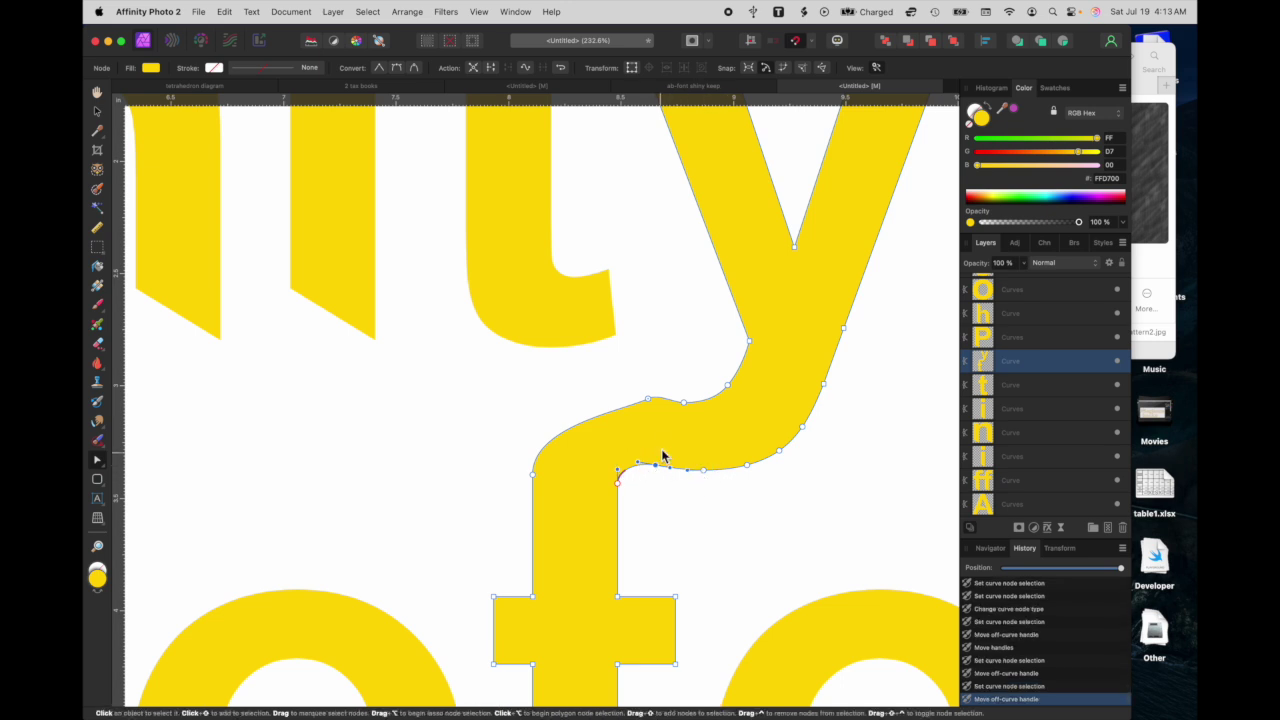
- Raise the left handle of the join's upper-edge node and shift the node slightly left to round the outer bend
left_click(649, 401)
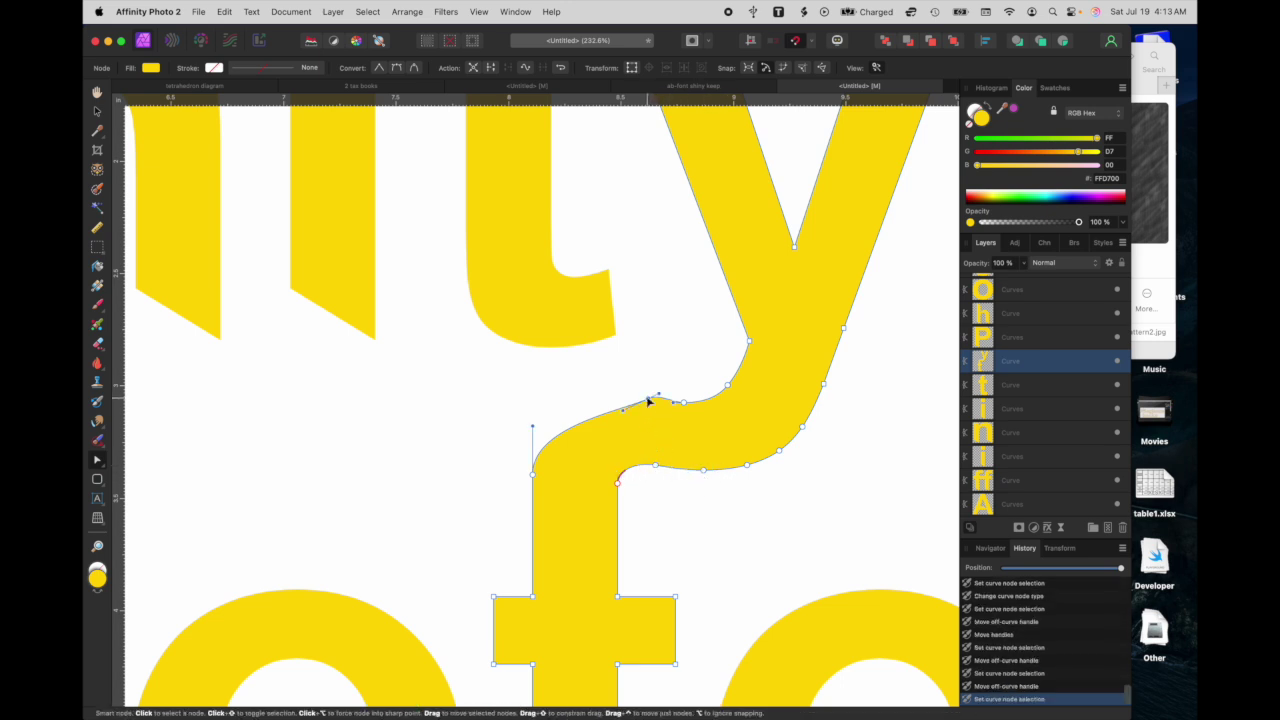
left_click_drag(623, 412, 616, 396)
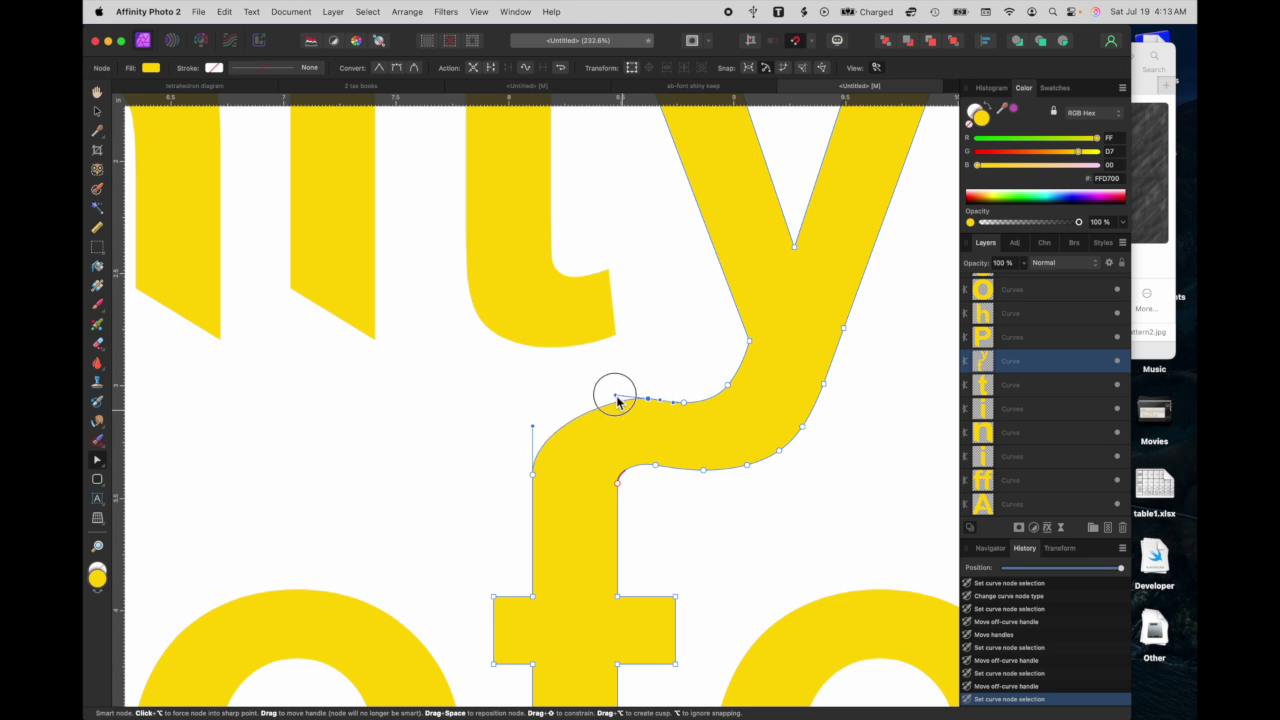
left_click_drag(617, 398, 627, 402)
- Nudge the inner bend's stem node slightly down, shift the adjoining curve handle slightly left, and deselect the shape
left_click(618, 484)
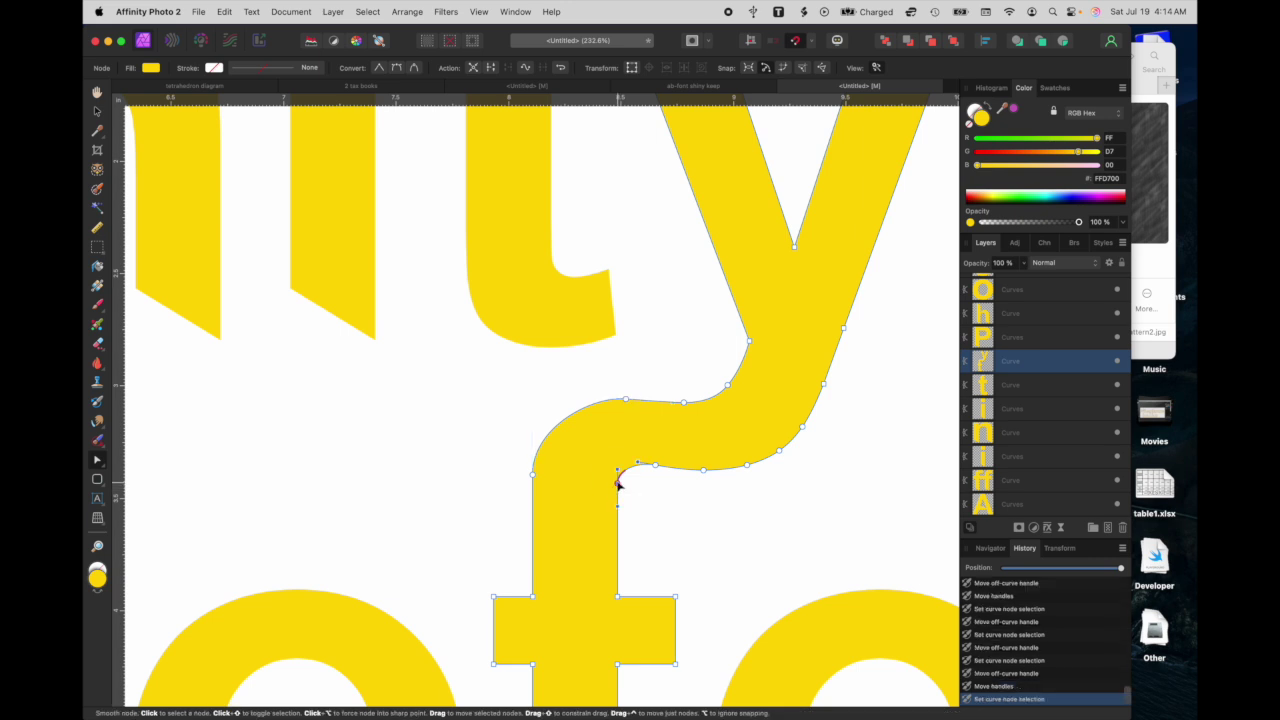
left_click_drag(618, 487, 619, 487)
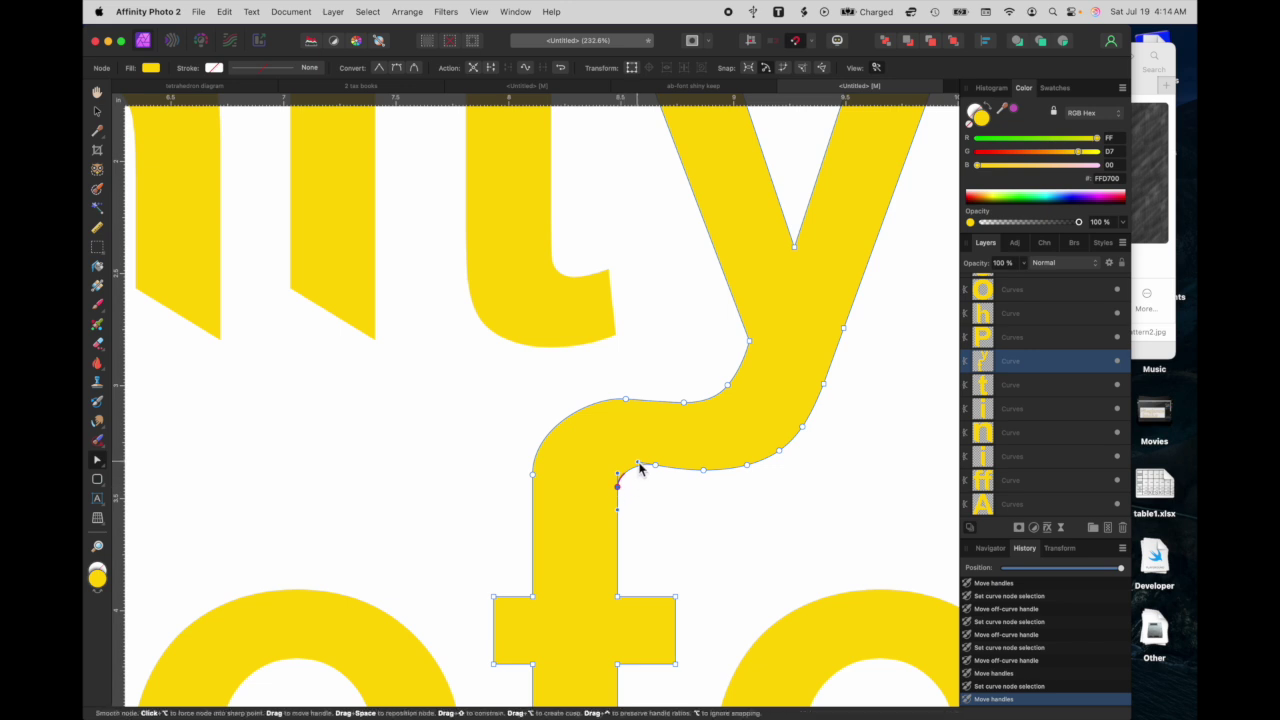
left_click_drag(640, 468, 634, 466)
left_click(666, 503)
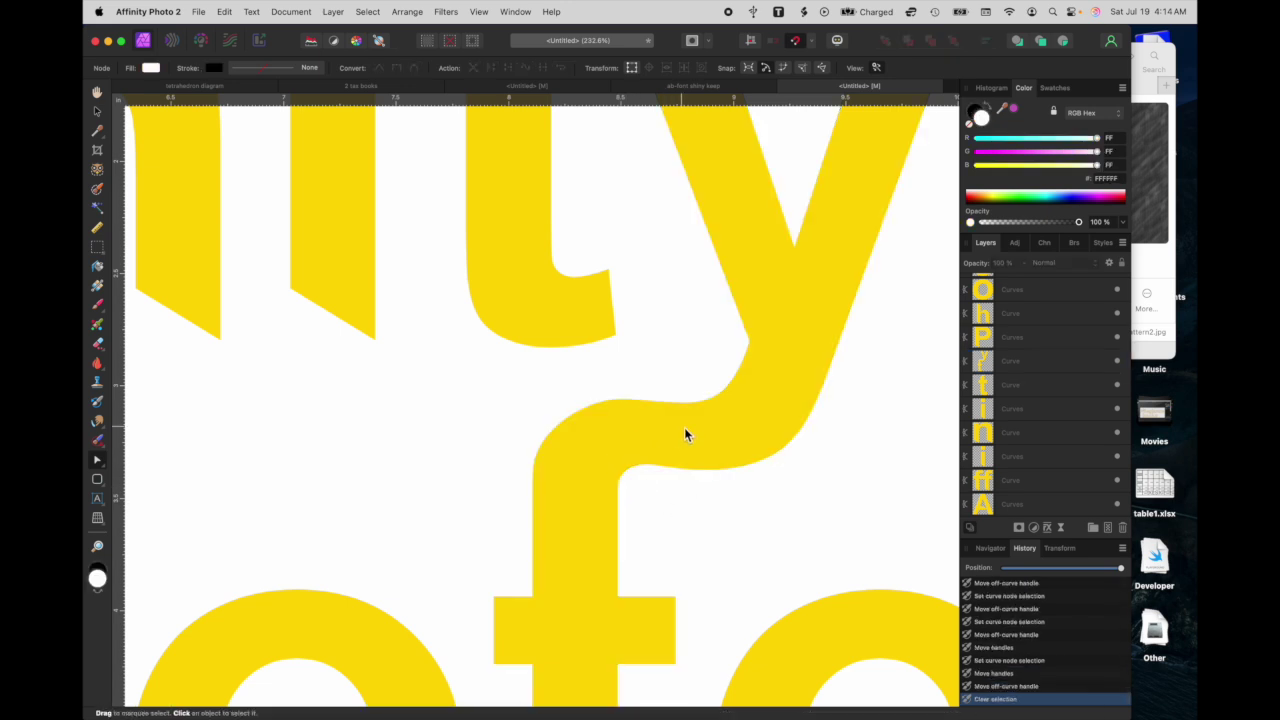
scroll(689, 440, "down", 5)
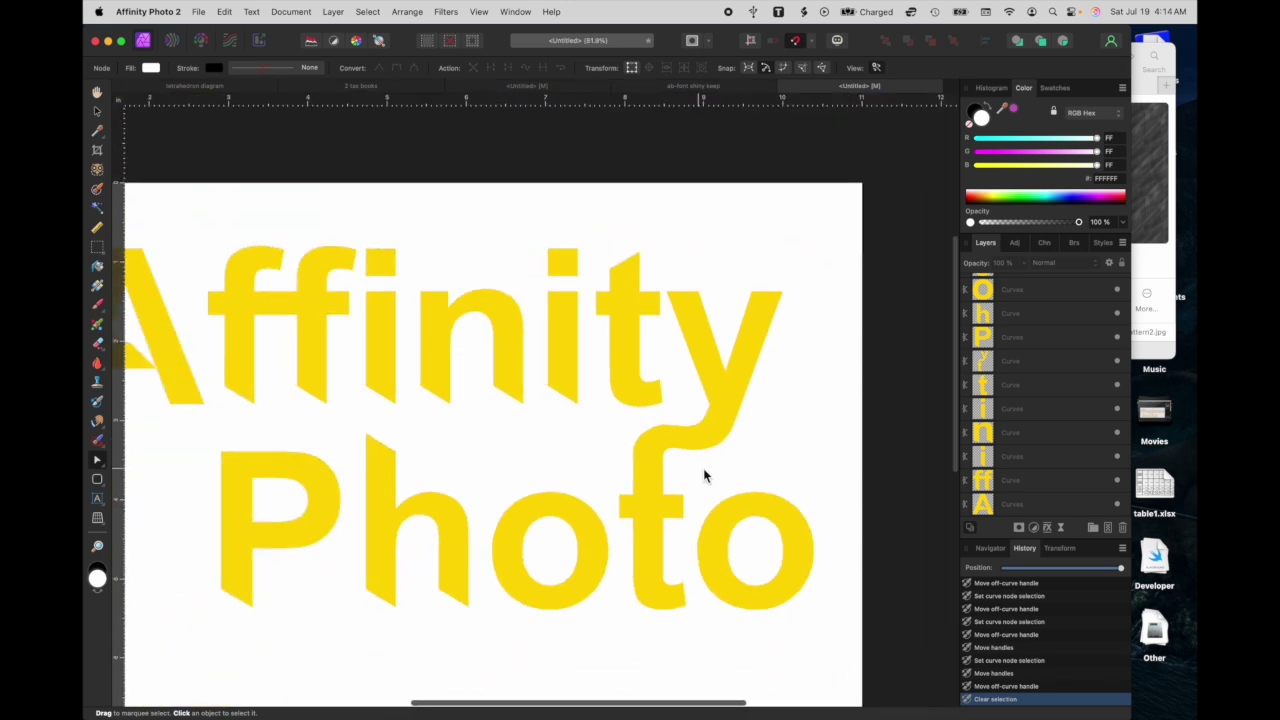
scroll(582, 490, "left", 3)
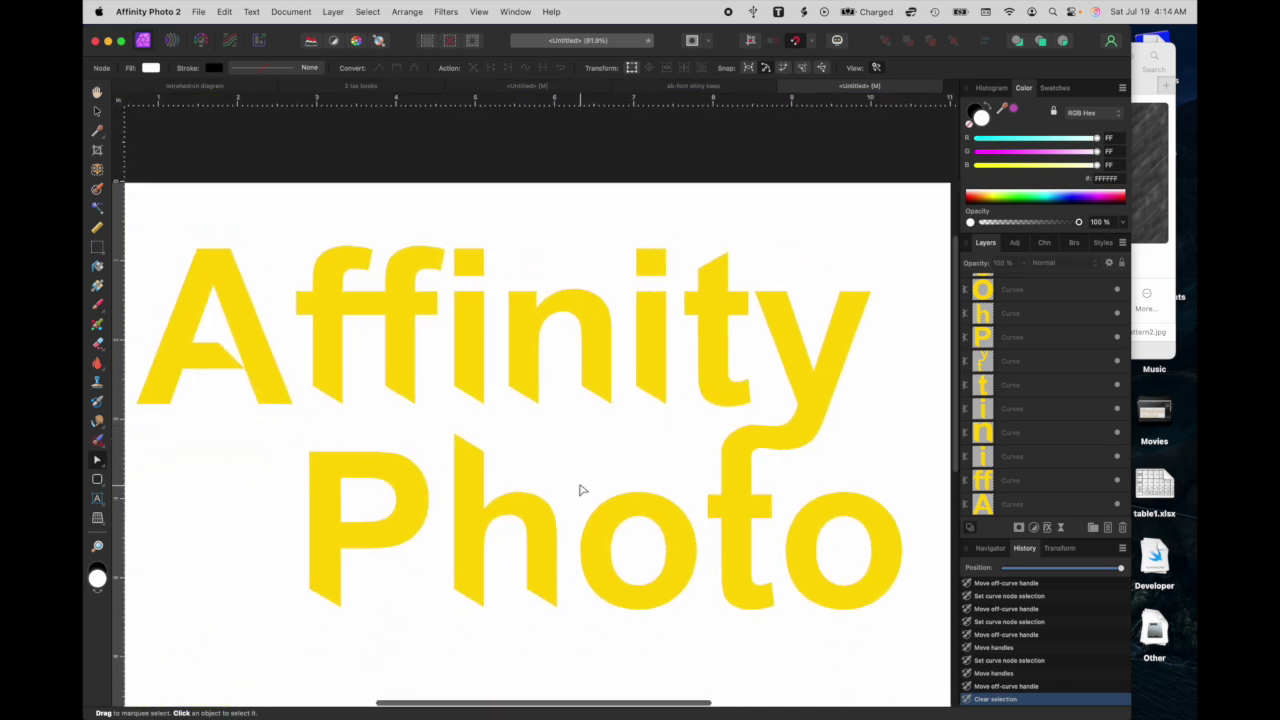
scroll(582, 490, "down", 3)
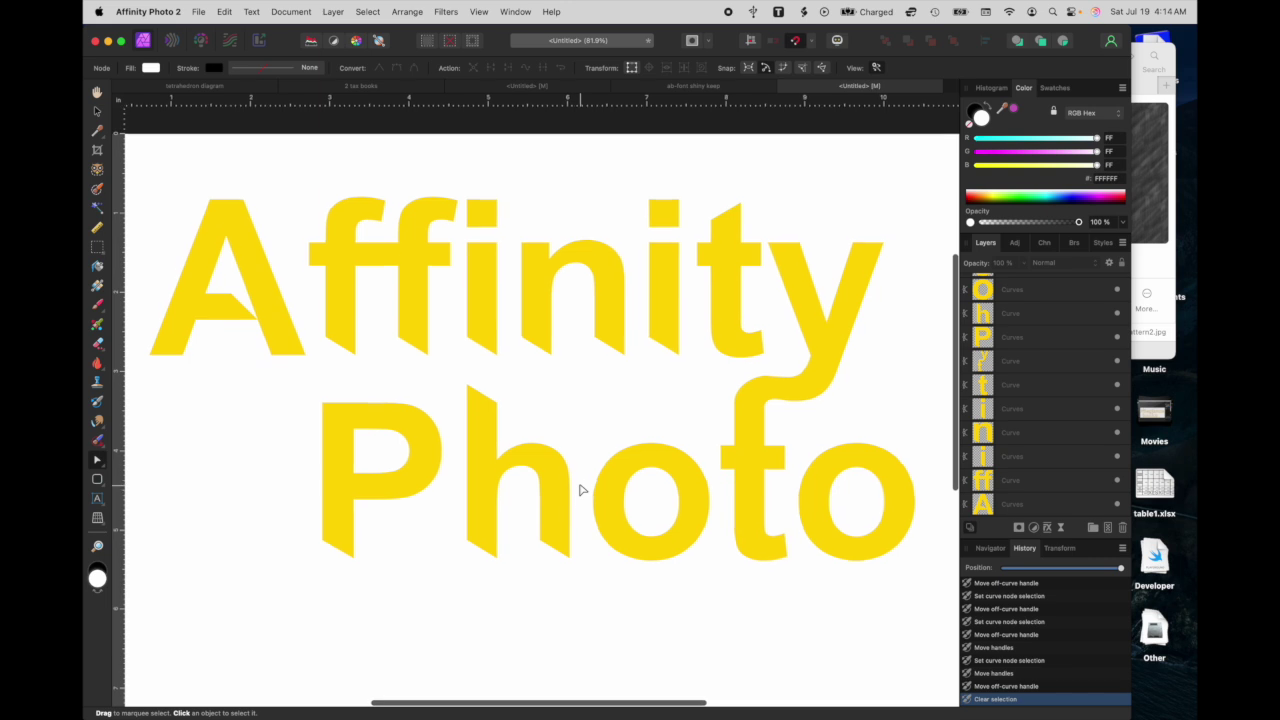
scroll(582, 490, "right", 1)
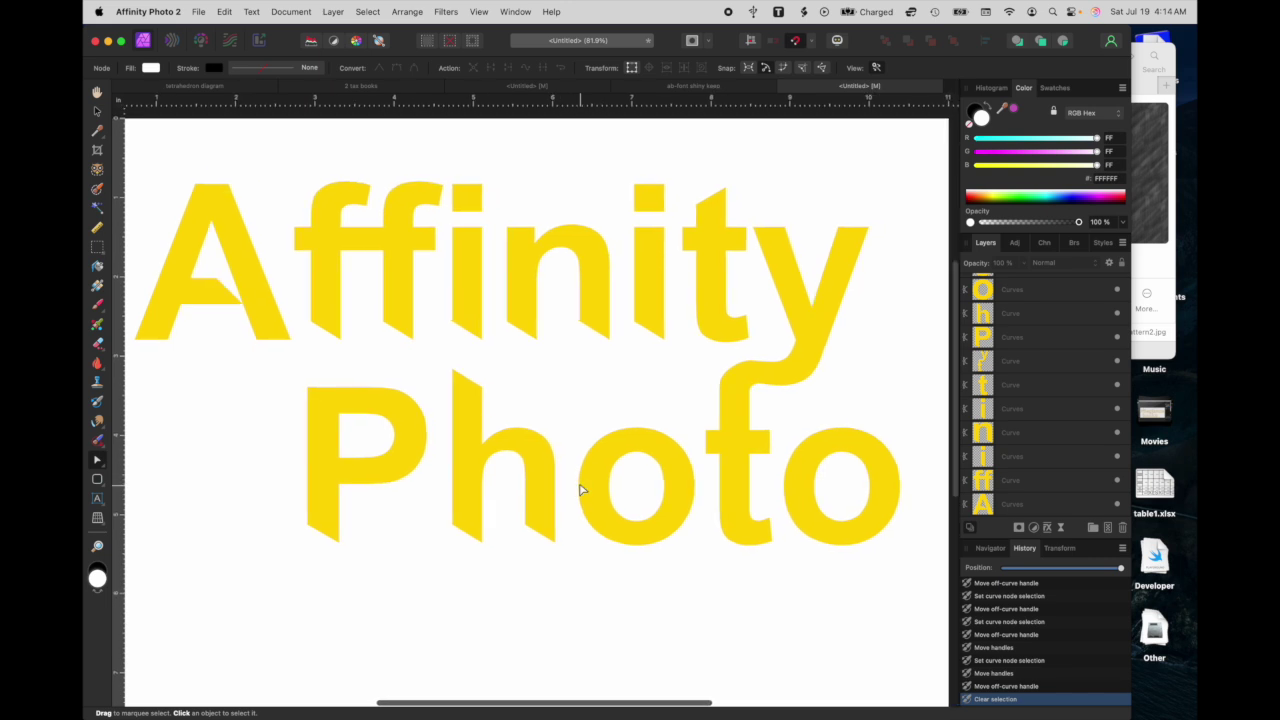
- Select all the letter curve layers from the last o to the A and group them under the name x
scroll(1045, 396, "up", 2)
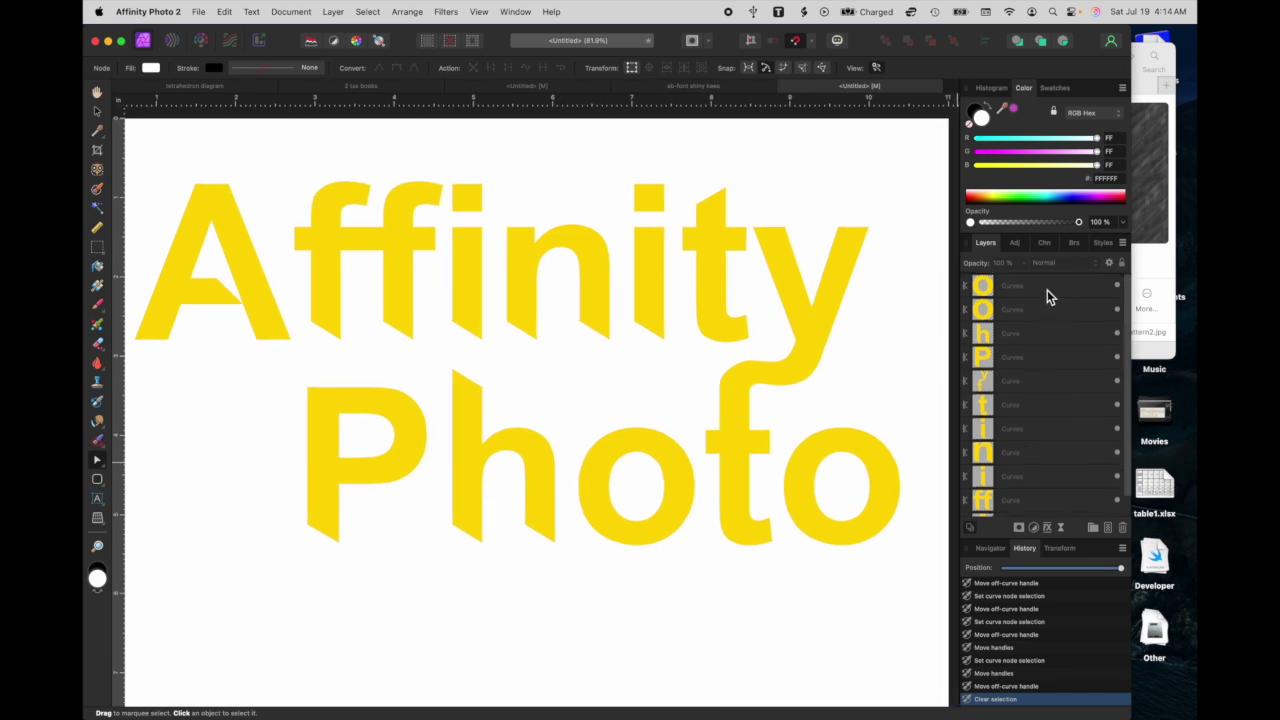
left_click(1047, 288)
scroll(1047, 295, "down", 2)
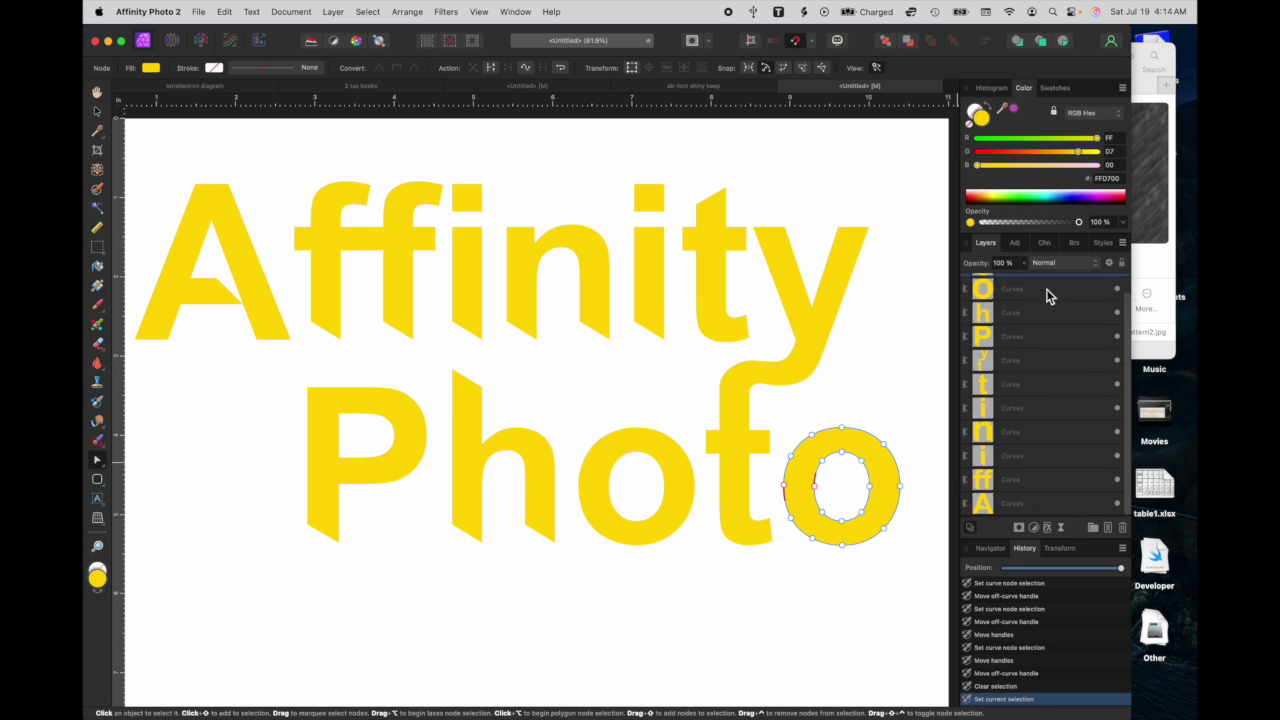
left_click(1021, 505, "shift")
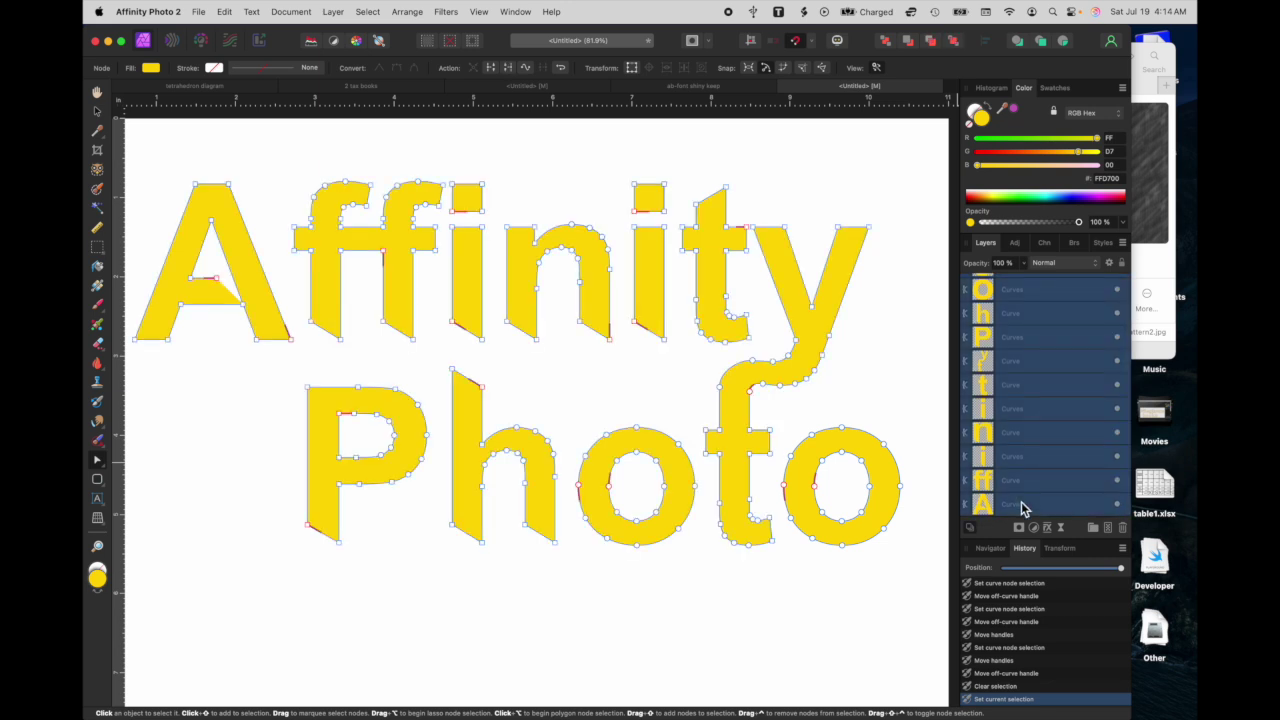
right_click(1021, 505)
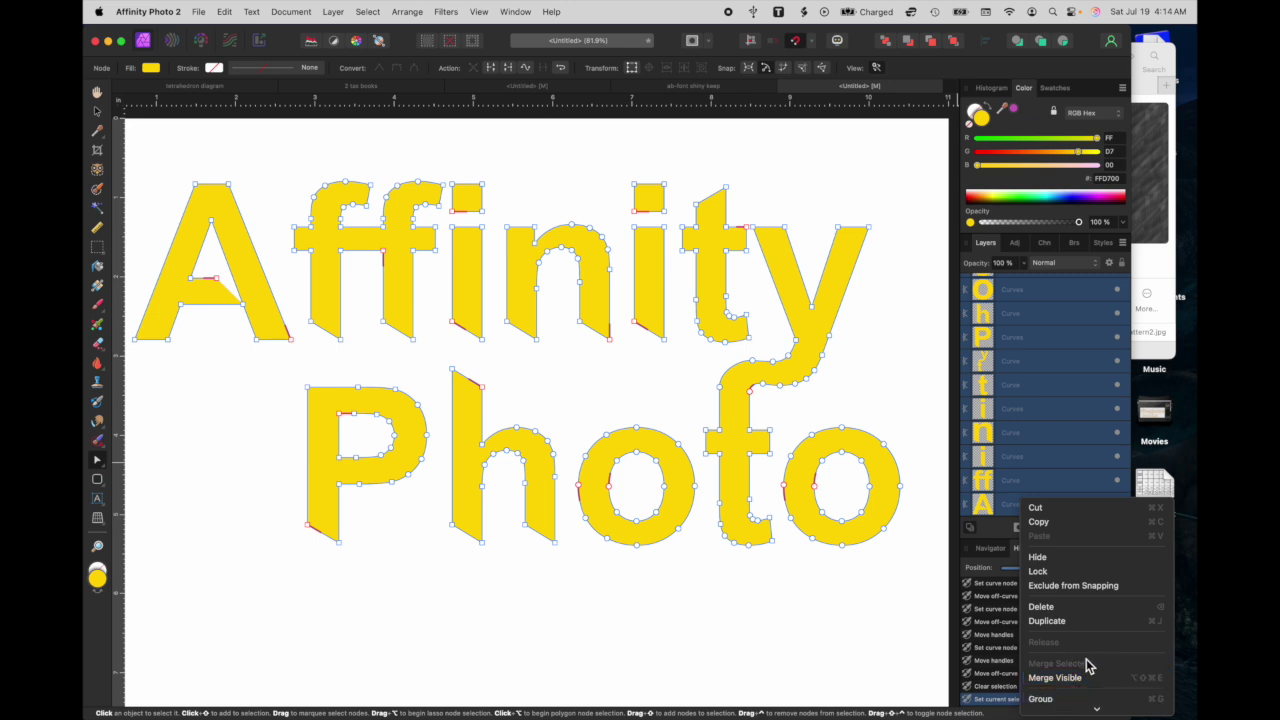
scroll(1097, 661, "down", 5)
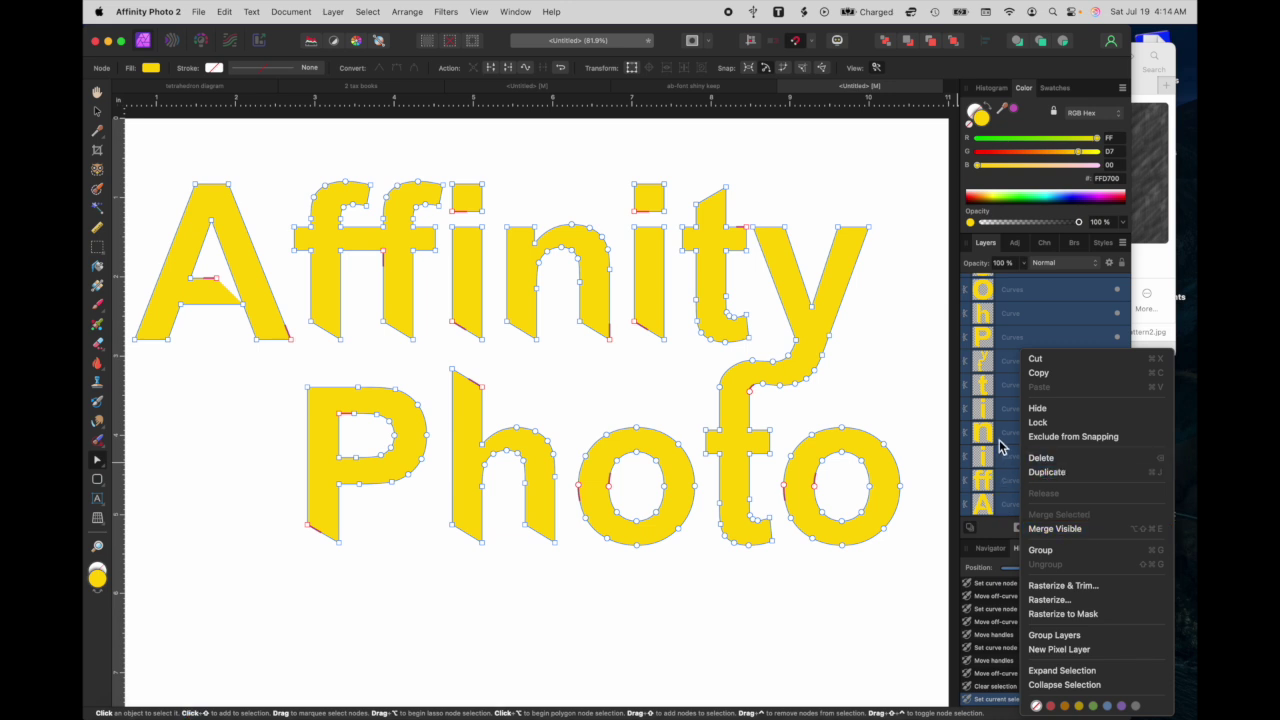
left_click(1044, 552)
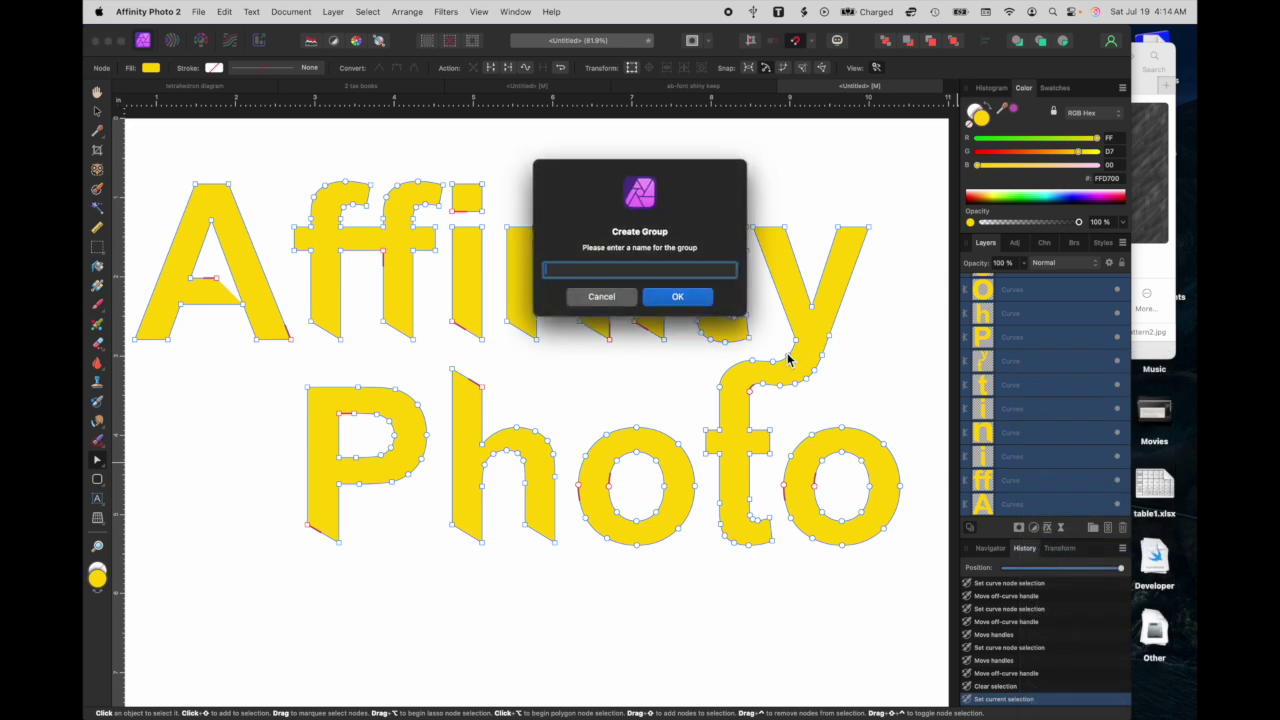
type("x")
key("Return")
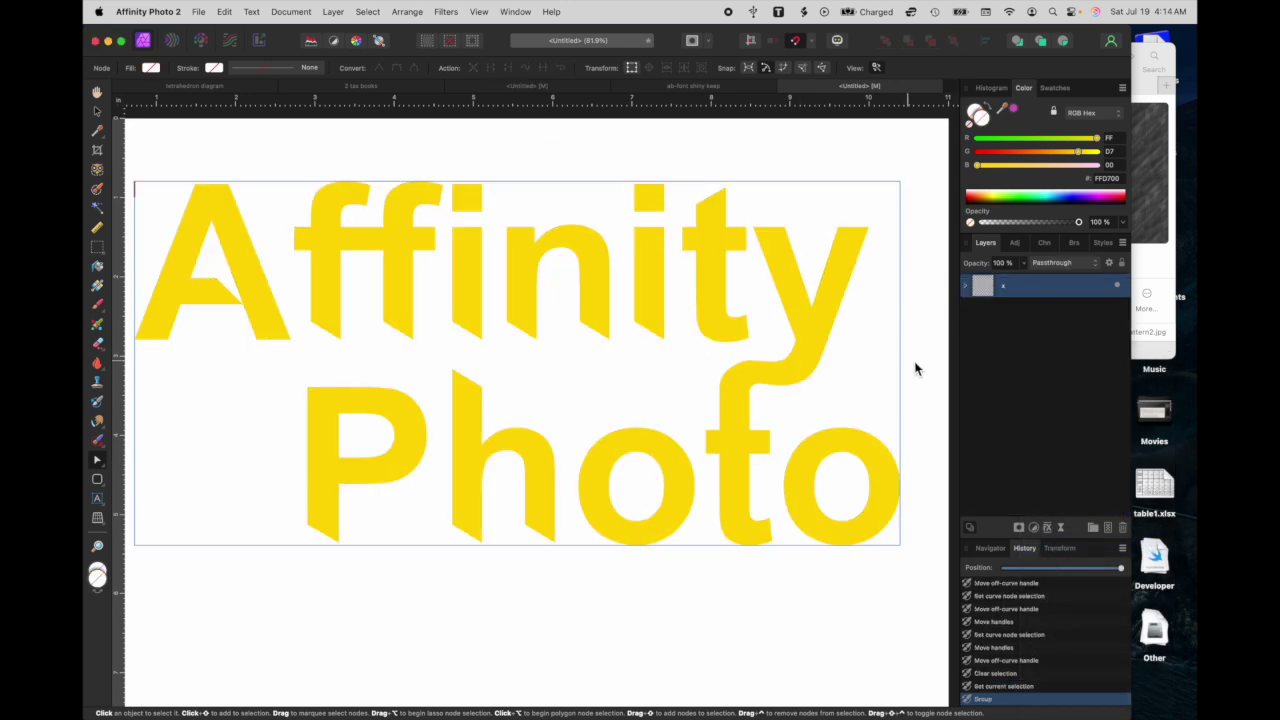
- Rasterize the x lettering group and duplicate the resulting pixel layer
right_click(1048, 289)
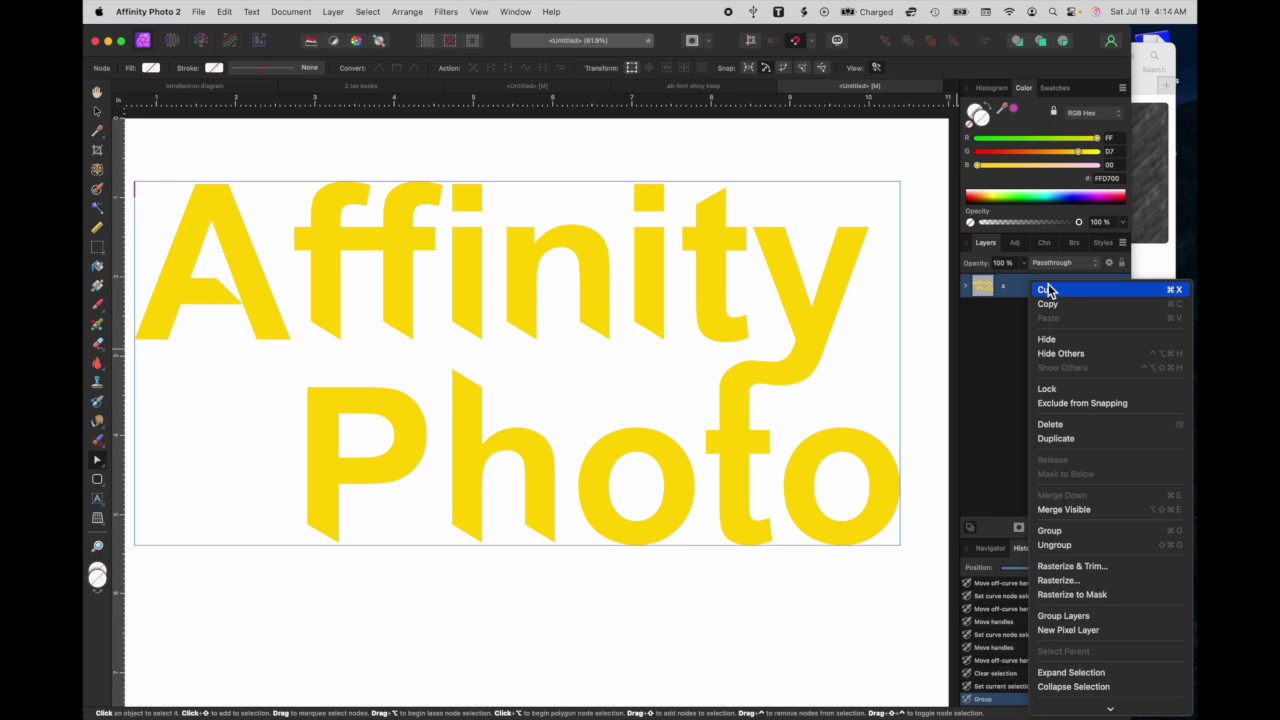
left_click(1066, 581)
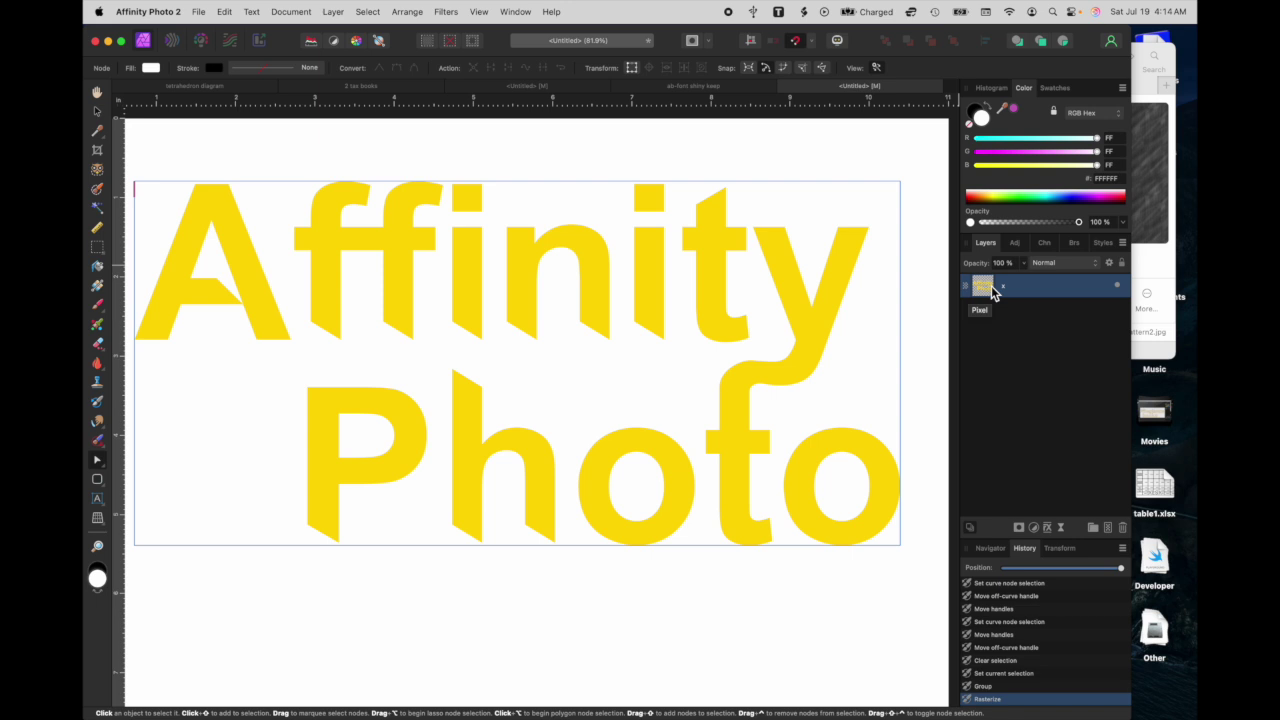
right_click(1050, 287)
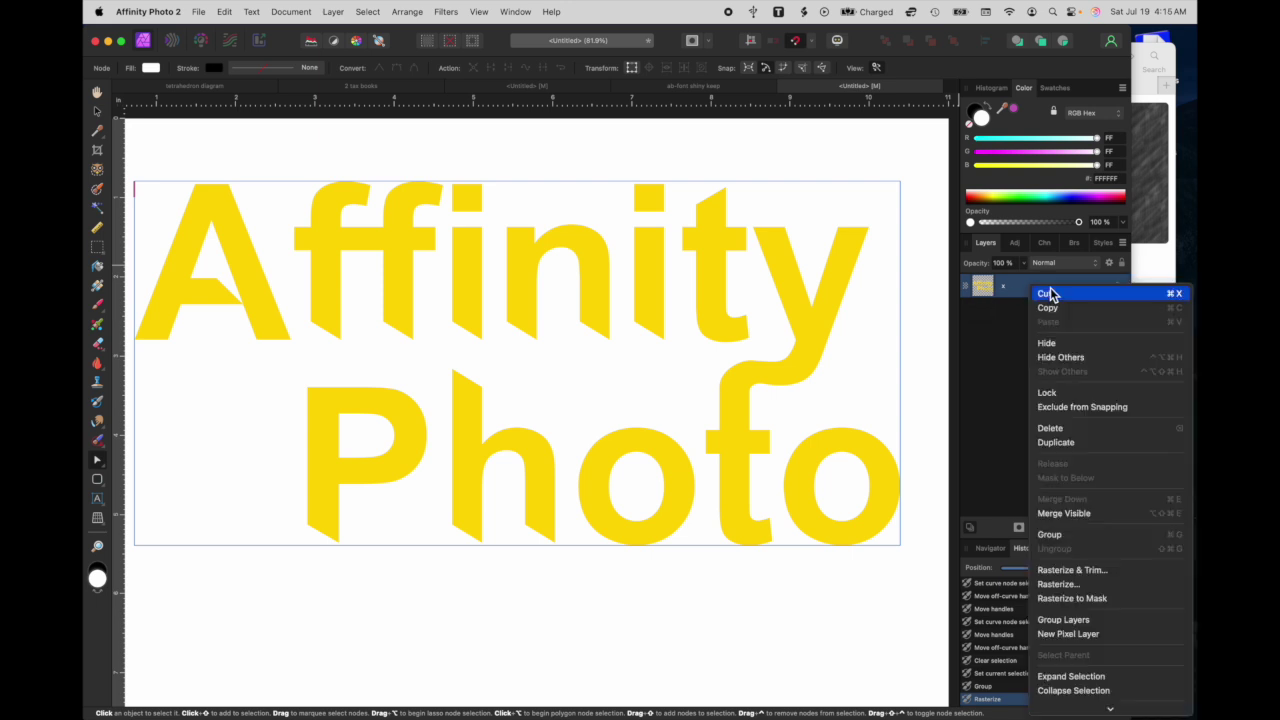
left_click(1056, 445)
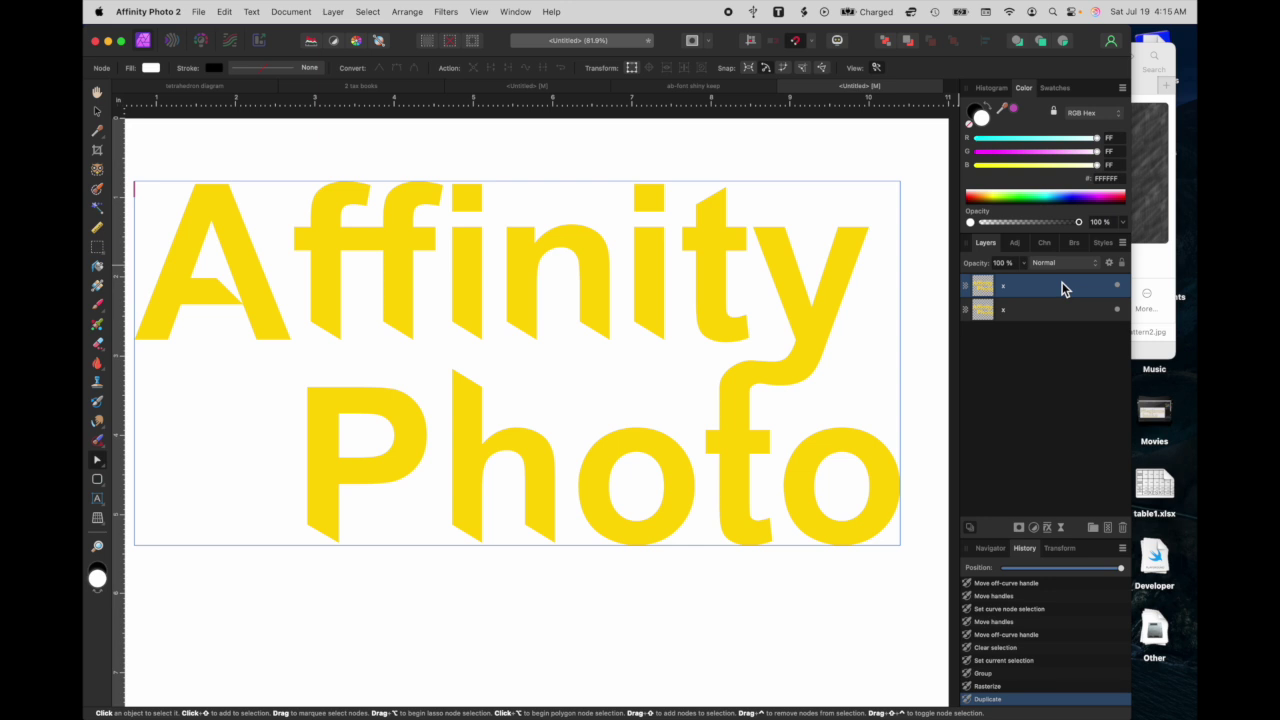
- Add a solid black Outline effect to the upper x layer, aligned inside with a radius of 18 px
left_click(1047, 528)
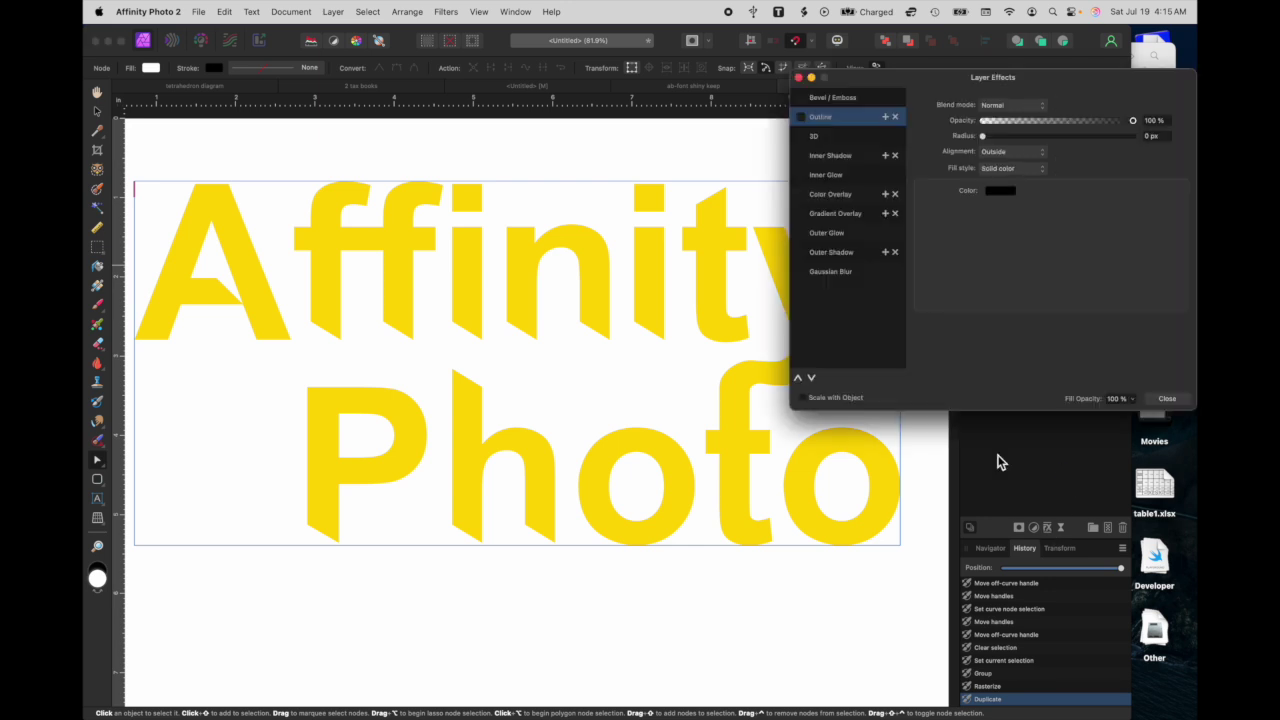
left_click(802, 118)
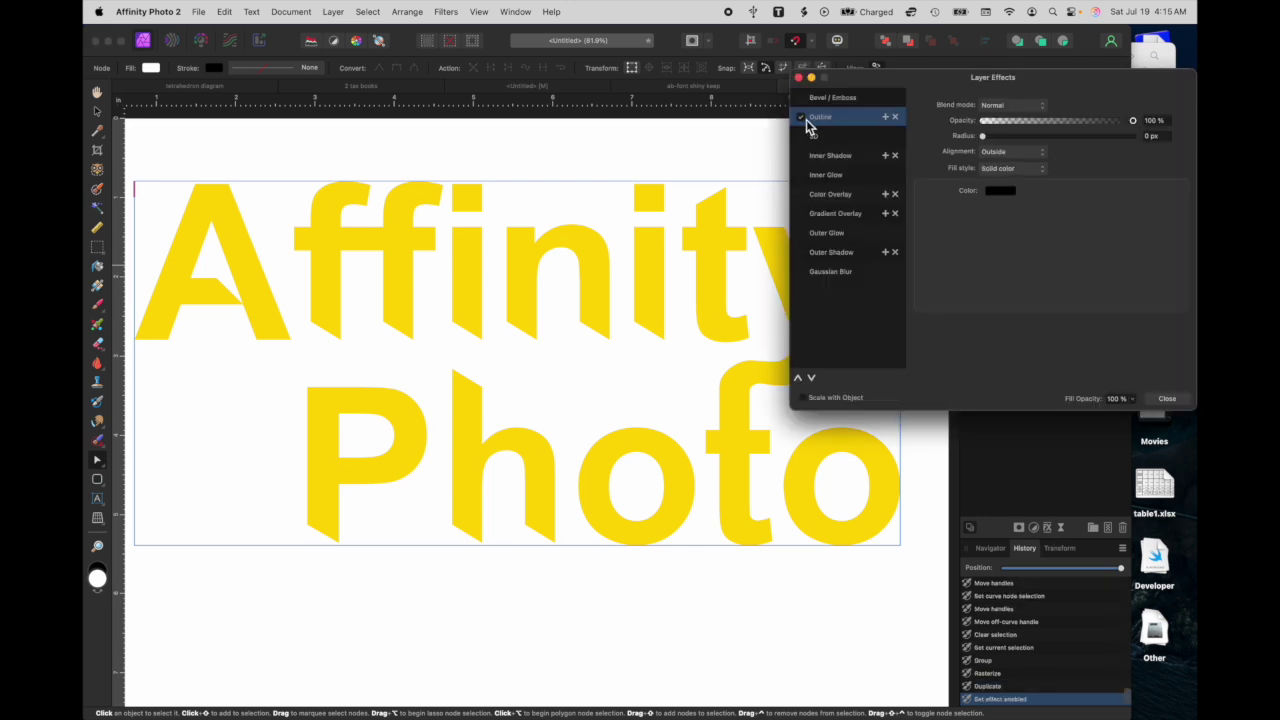
left_click(1006, 153)
left_click_drag(986, 136, 1063, 136)
left_click(1152, 136)
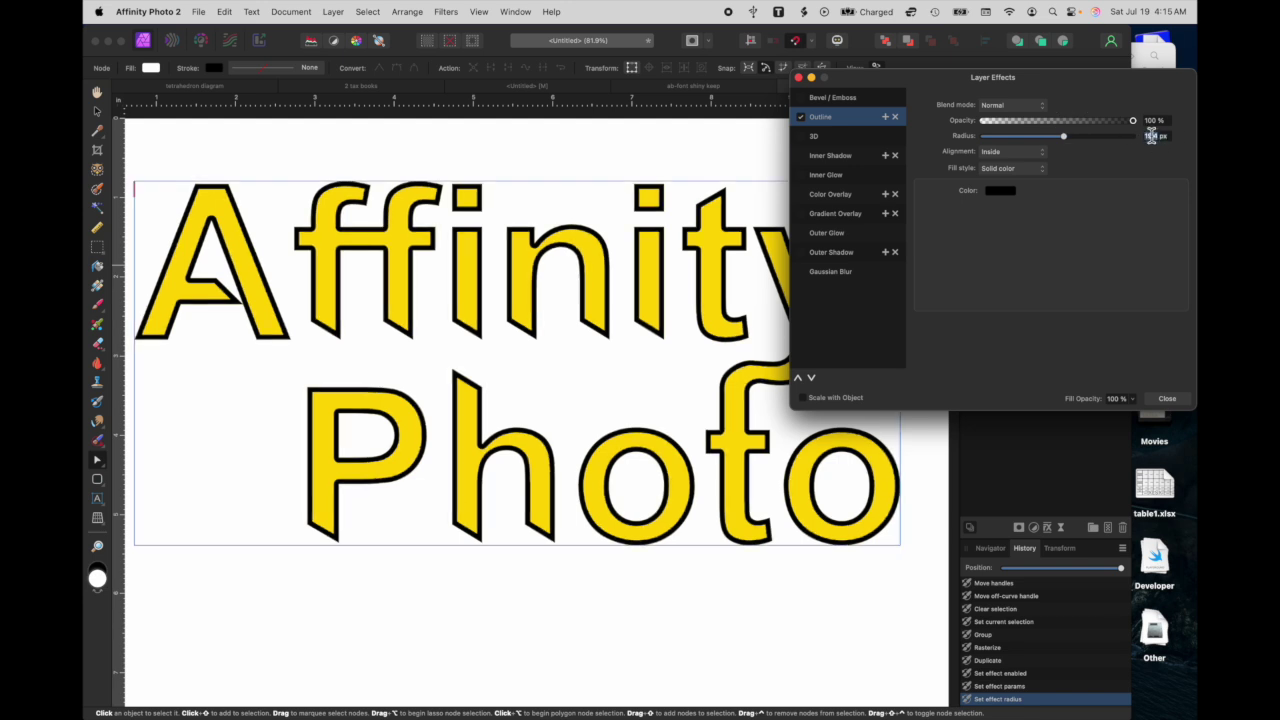
type("18")
left_click(800, 78)
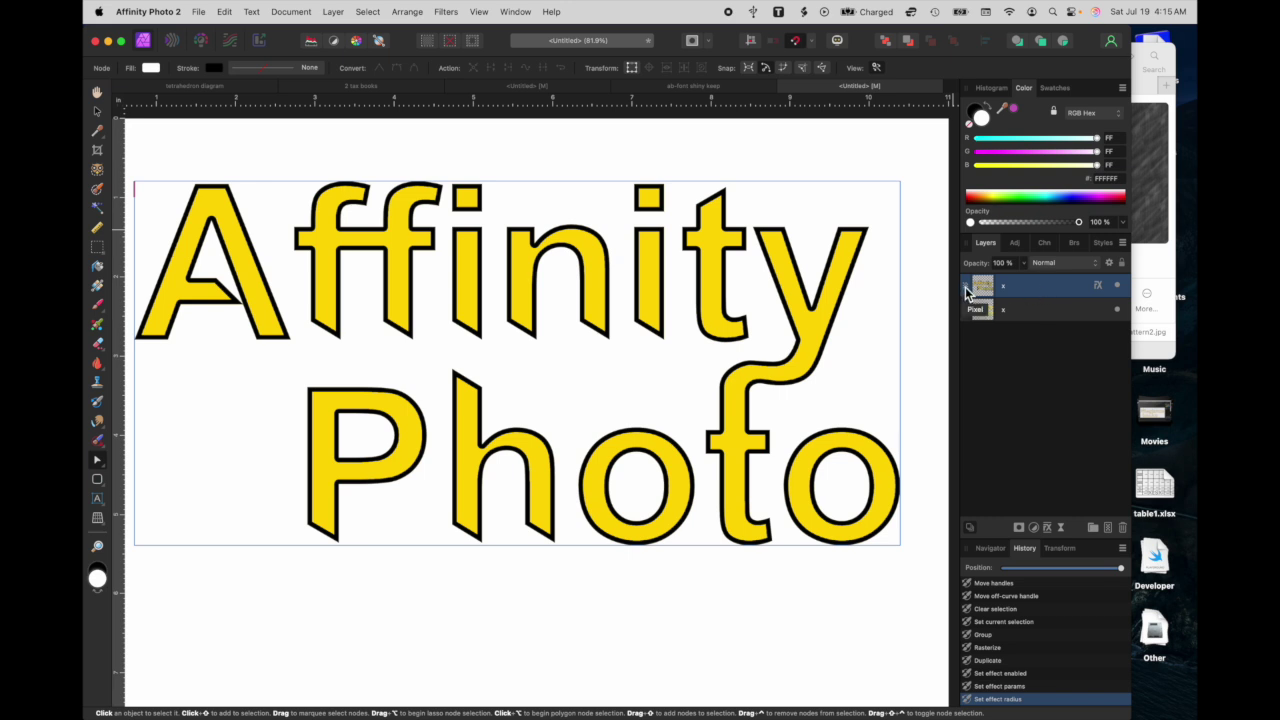
- Rasterize the outlined upper x layer without preserving its layer effects
right_click(1034, 287)
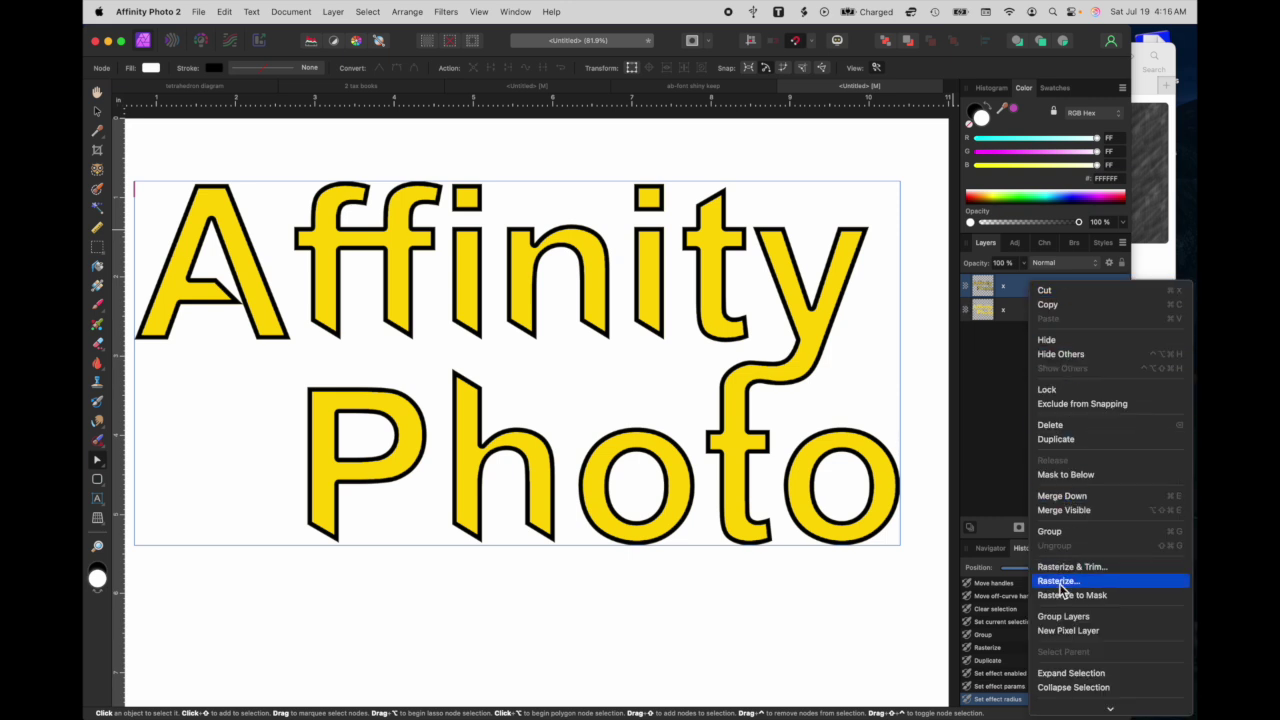
left_click(1060, 582)
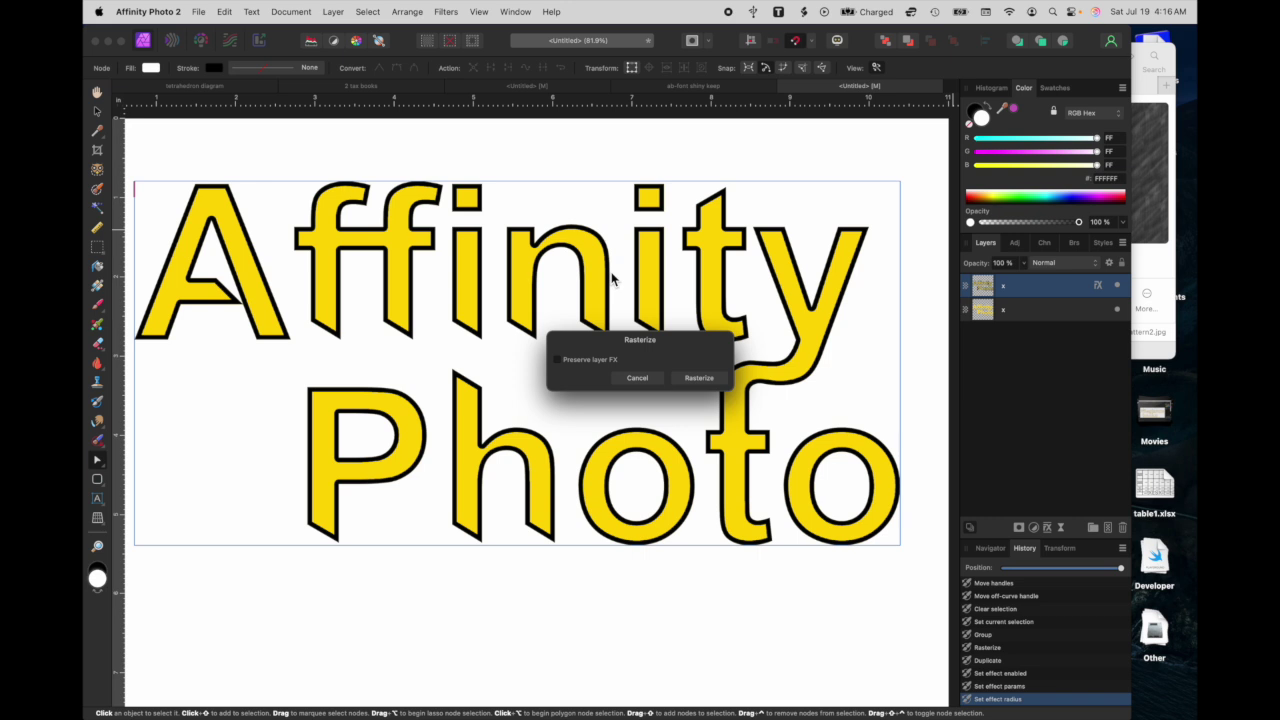
left_click(701, 381)
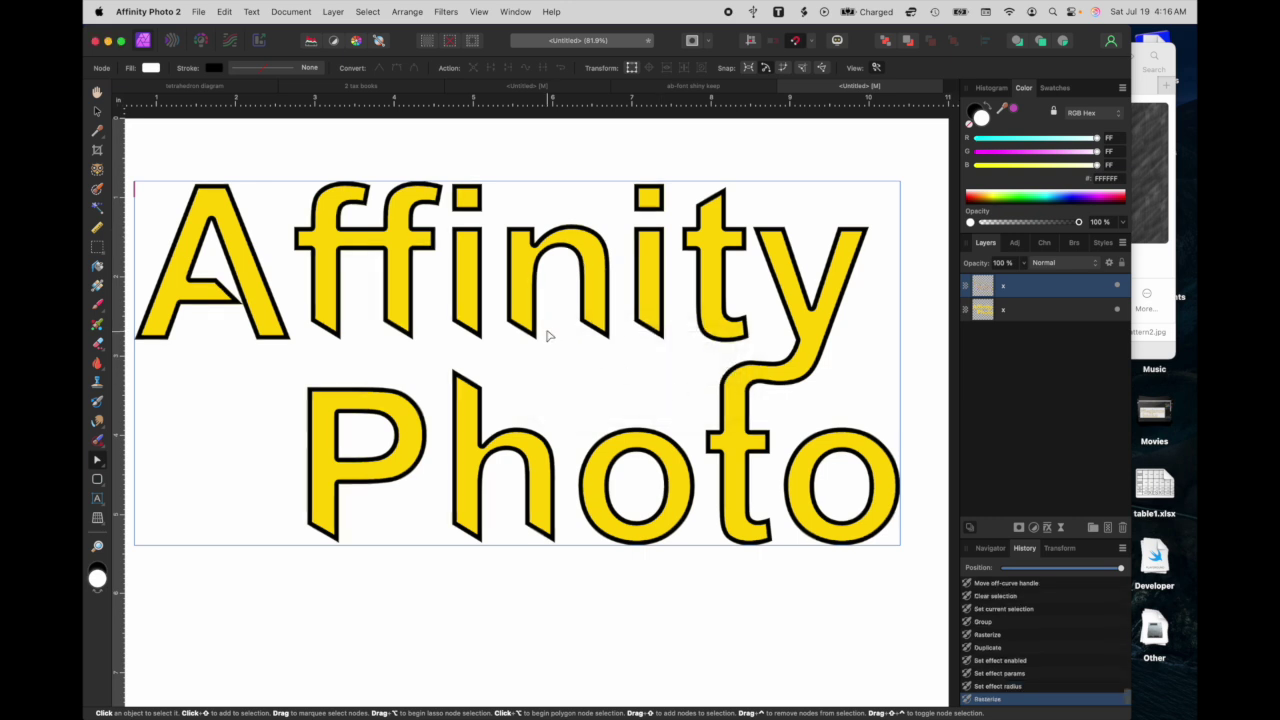
- Flood-select the yellow letter faces inside the black outlines and add a mask from that selection
left_click(97, 208)
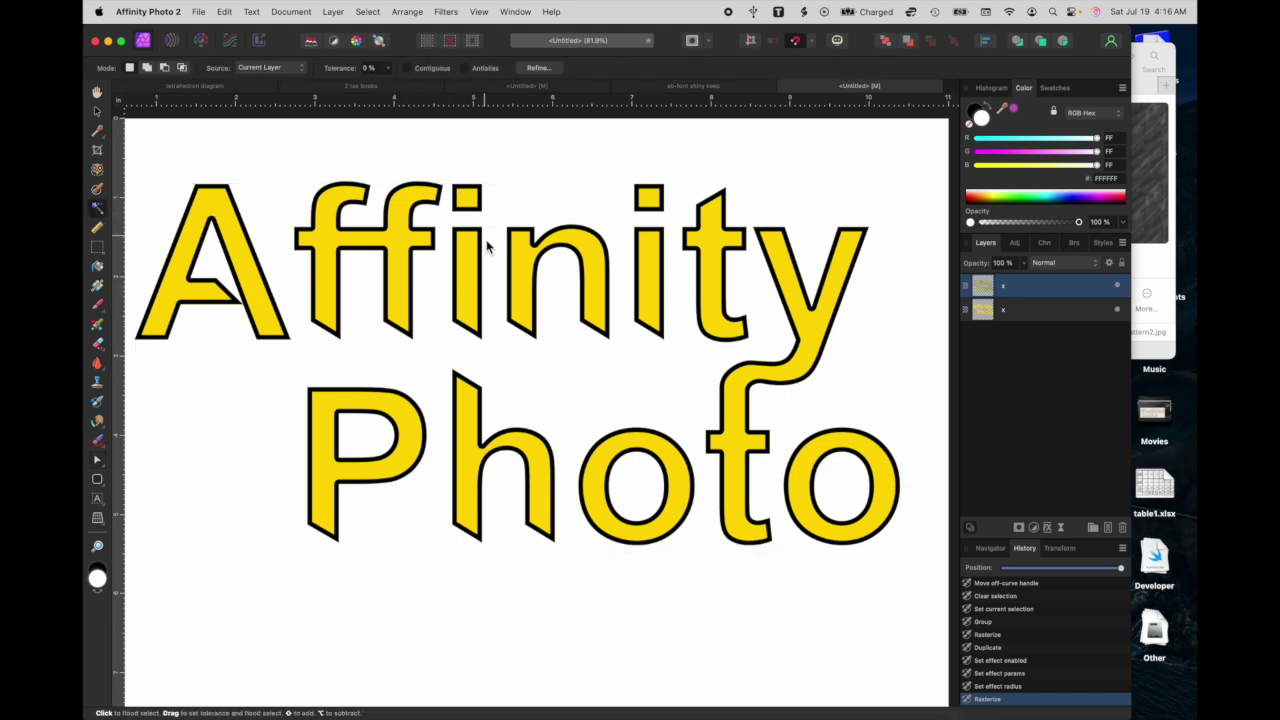
left_click(473, 276)
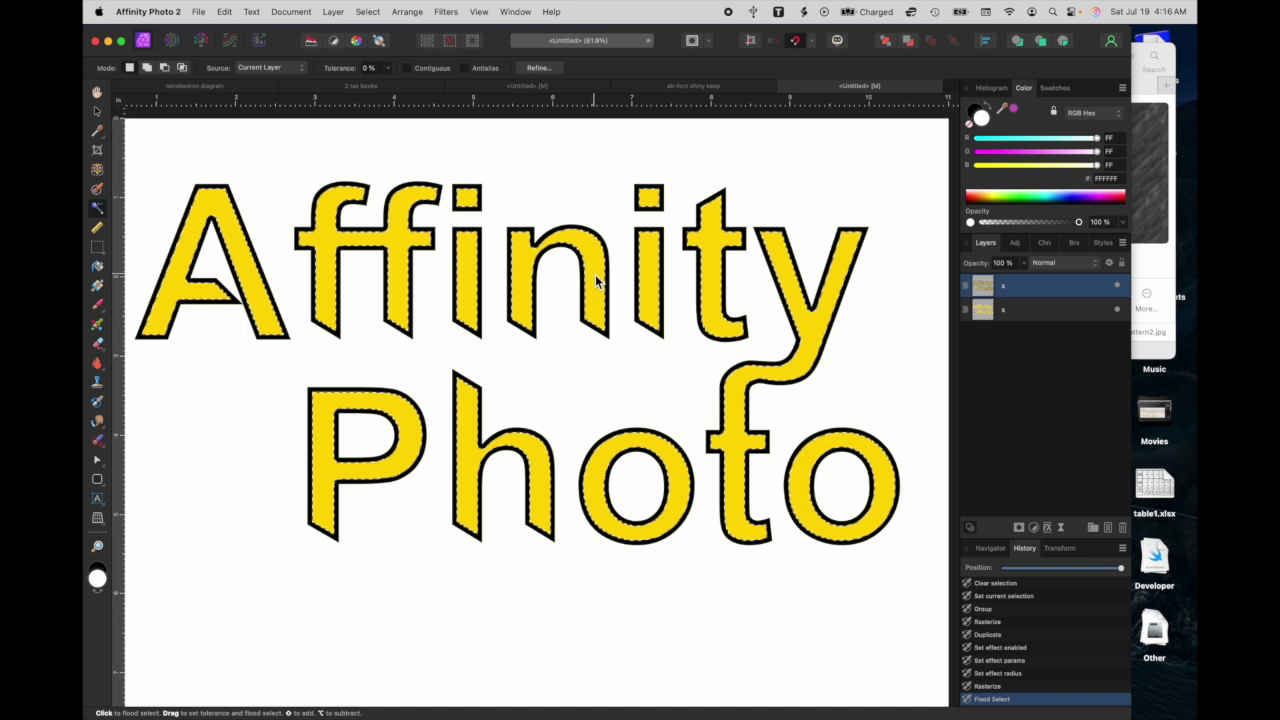
left_click(1021, 531)
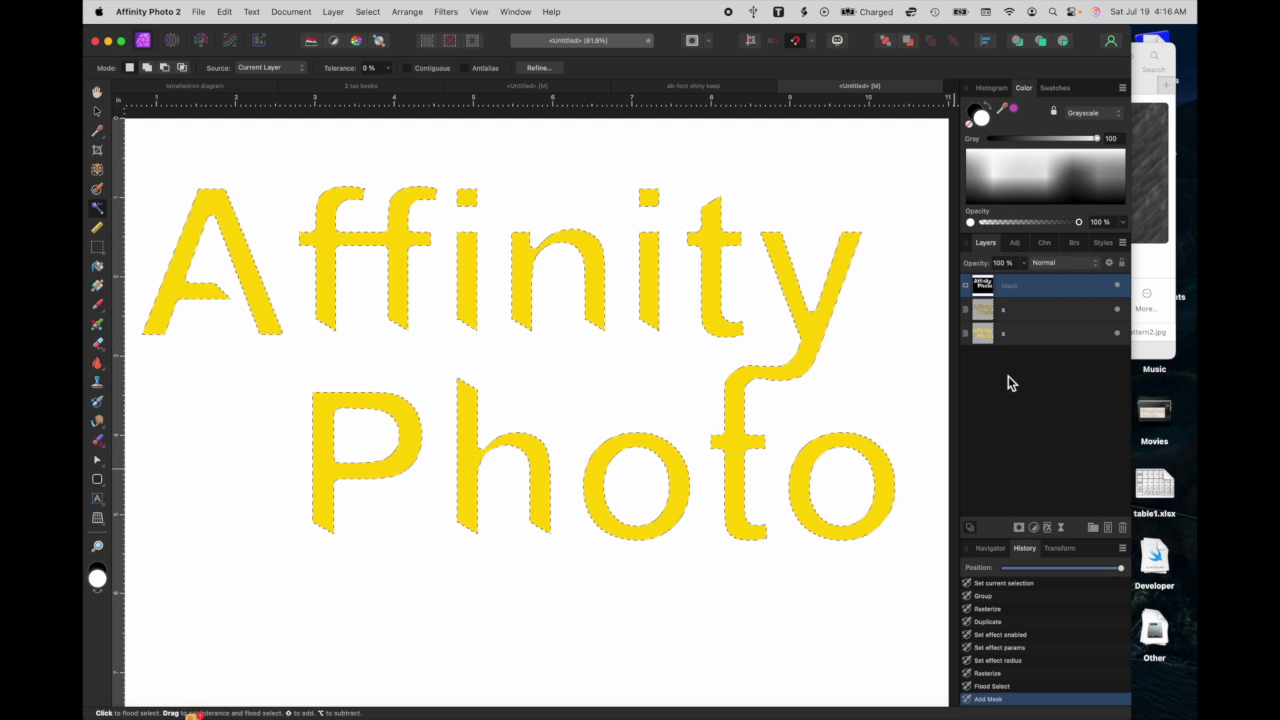
- Group the mask with the outlined x layer under the name face group, and clear the pixel selection
left_click(1029, 310, "shift")
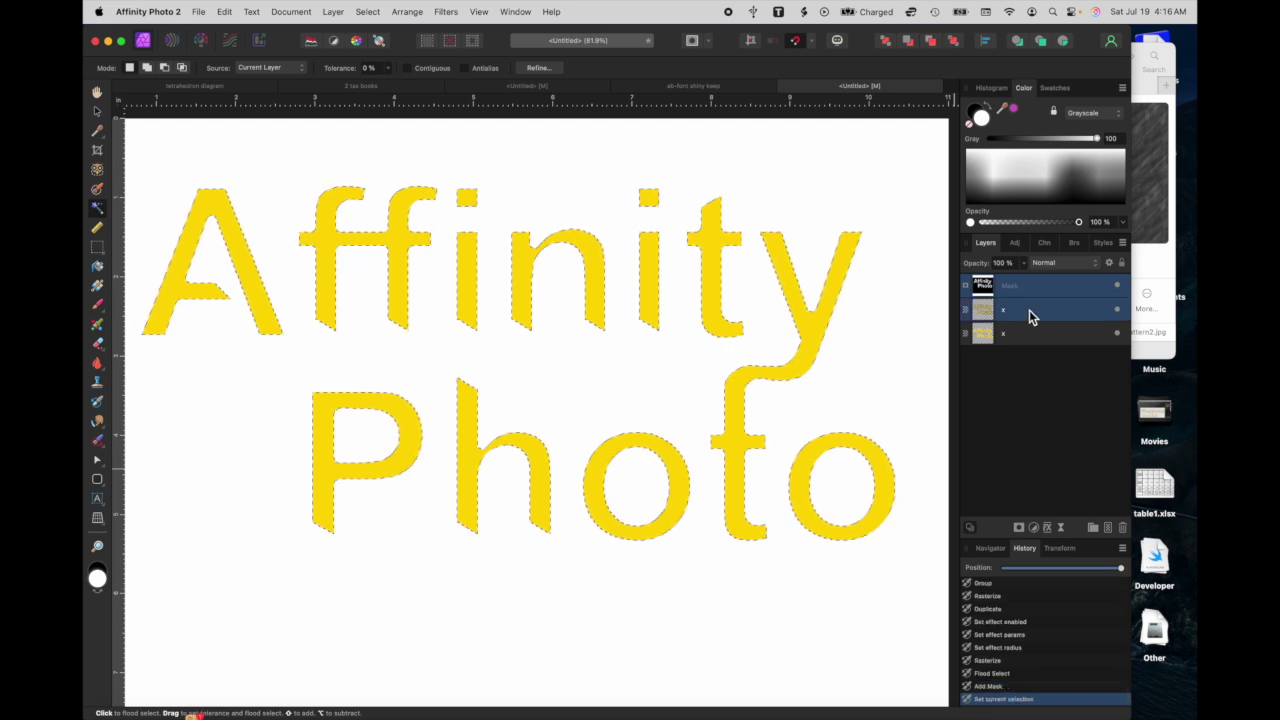
right_click(1029, 310)
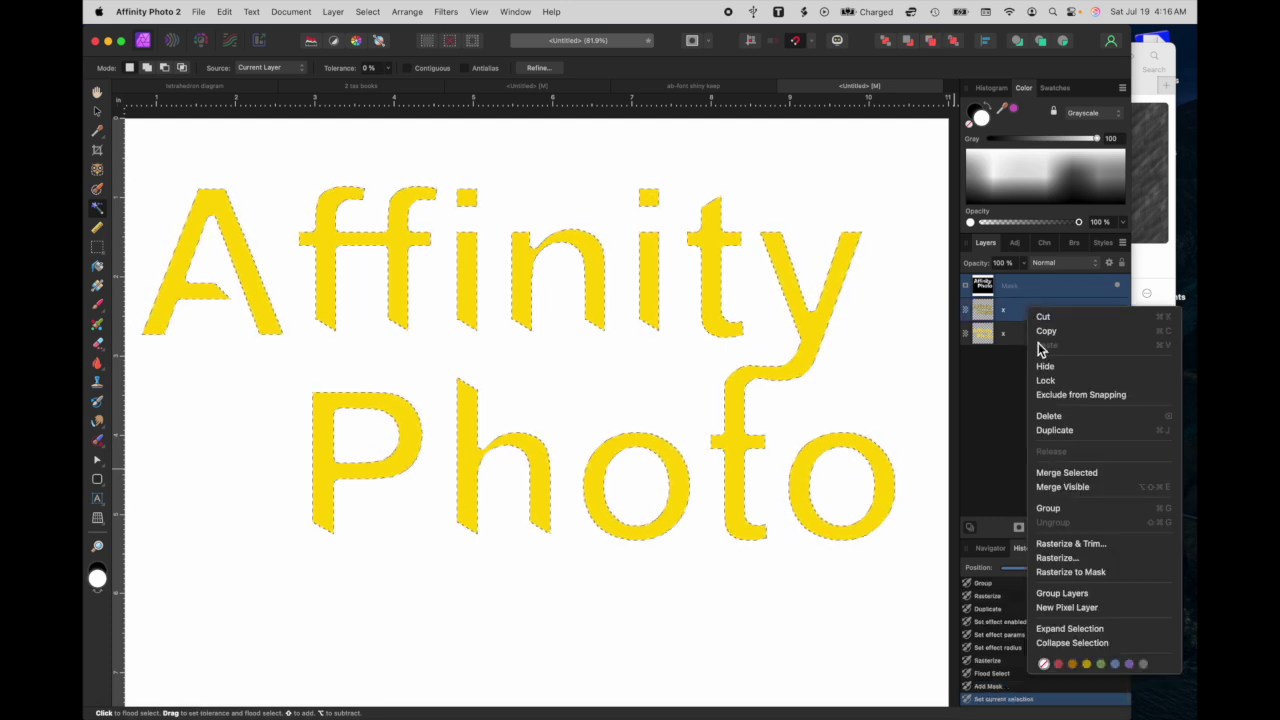
left_click(1048, 508)
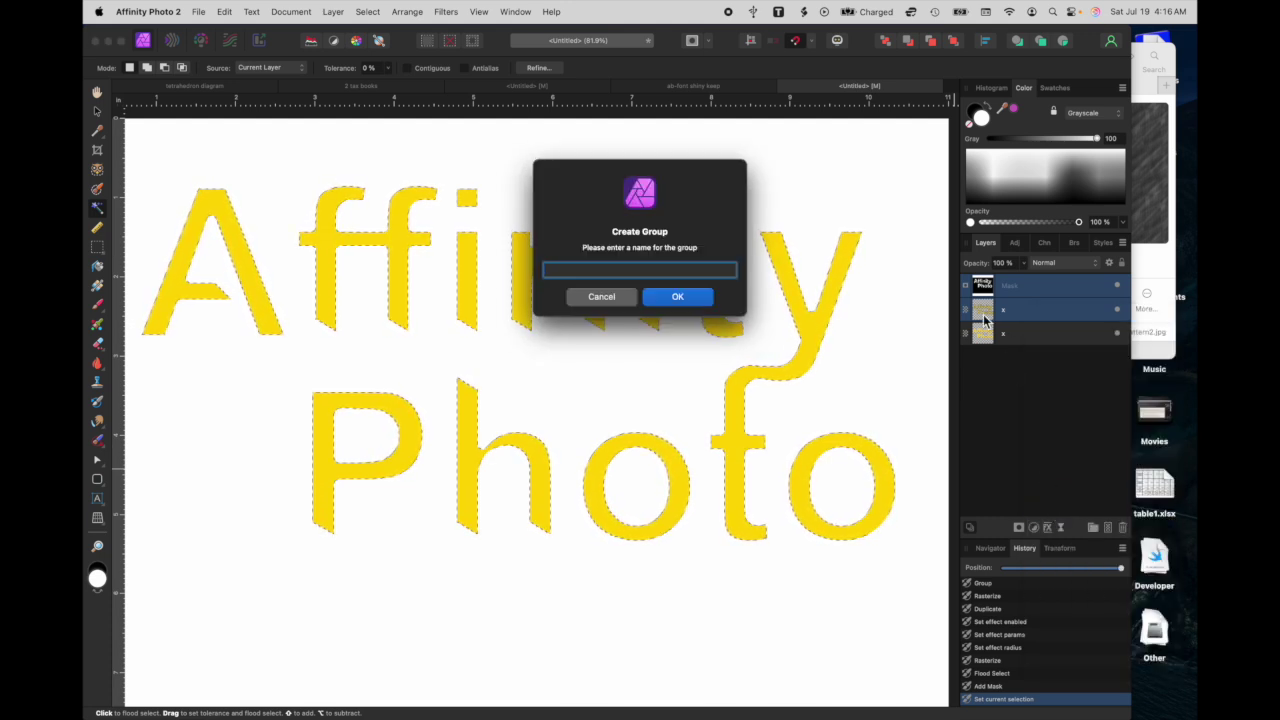
type("face group")
key("Return")
key("super+d")
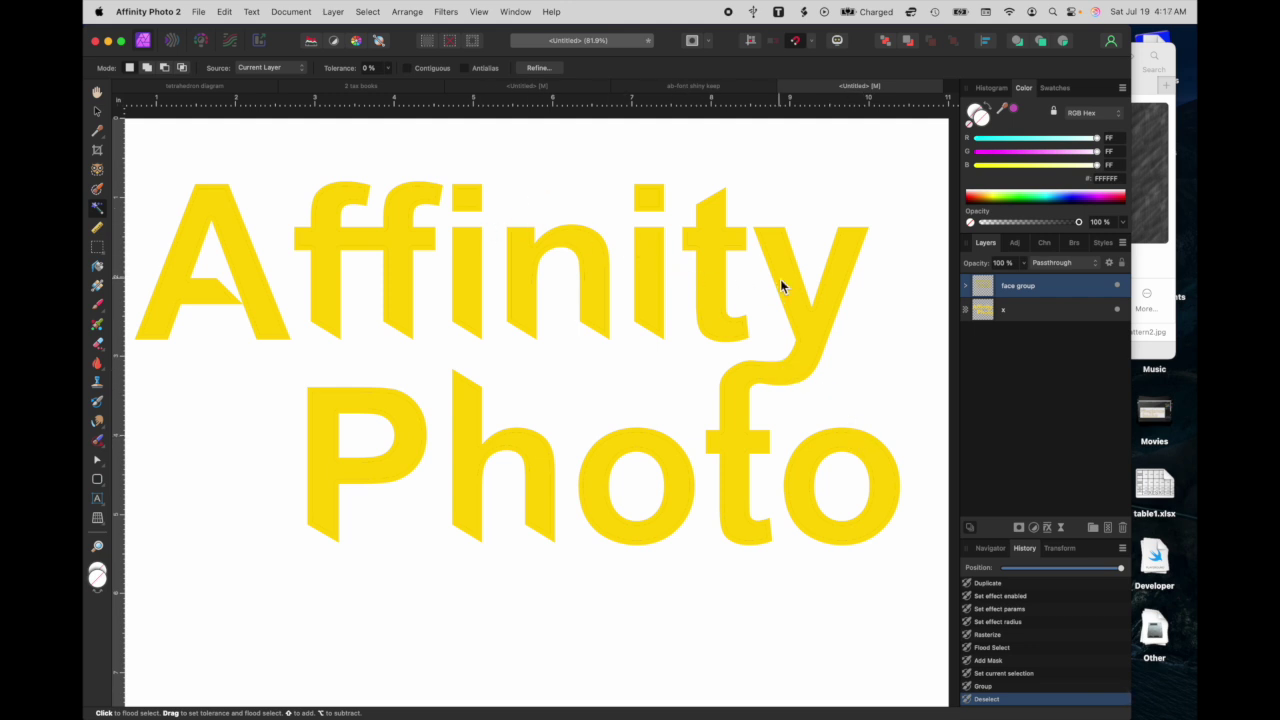
- Delete the outlined x pixel layer from inside the face group, leaving only the mask there
left_click(967, 288)
left_click(998, 337)
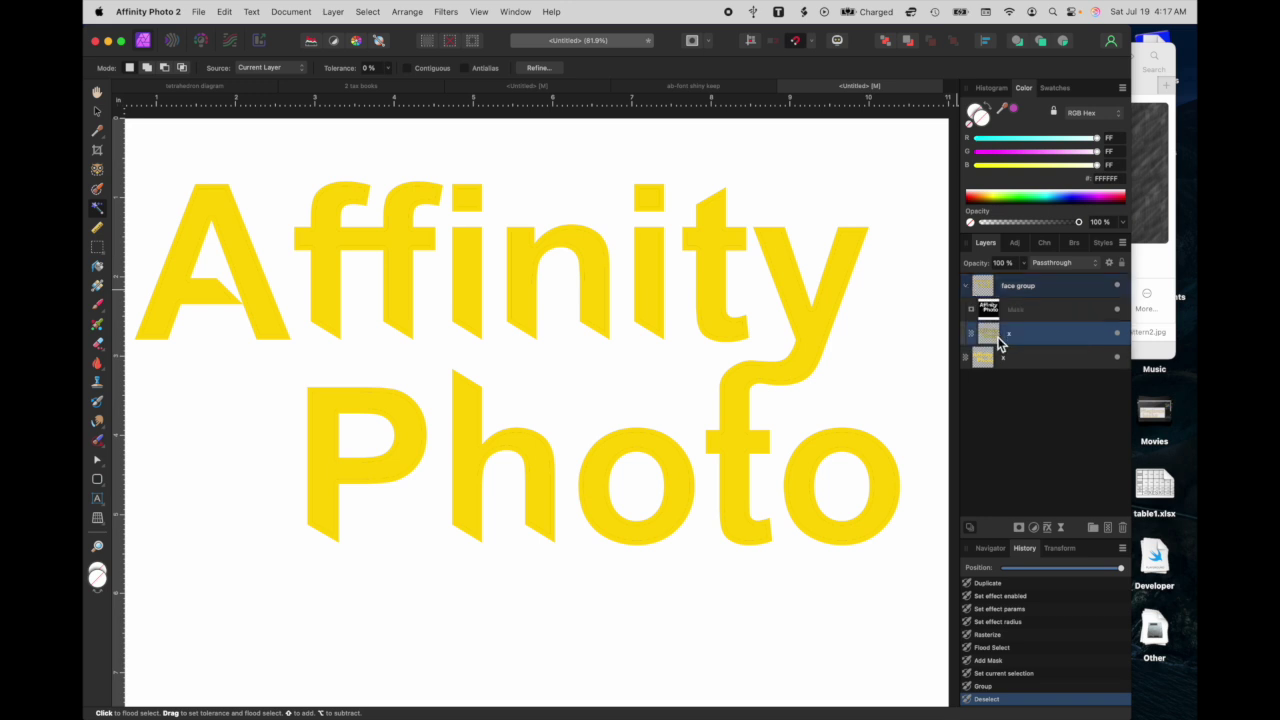
key("Delete")
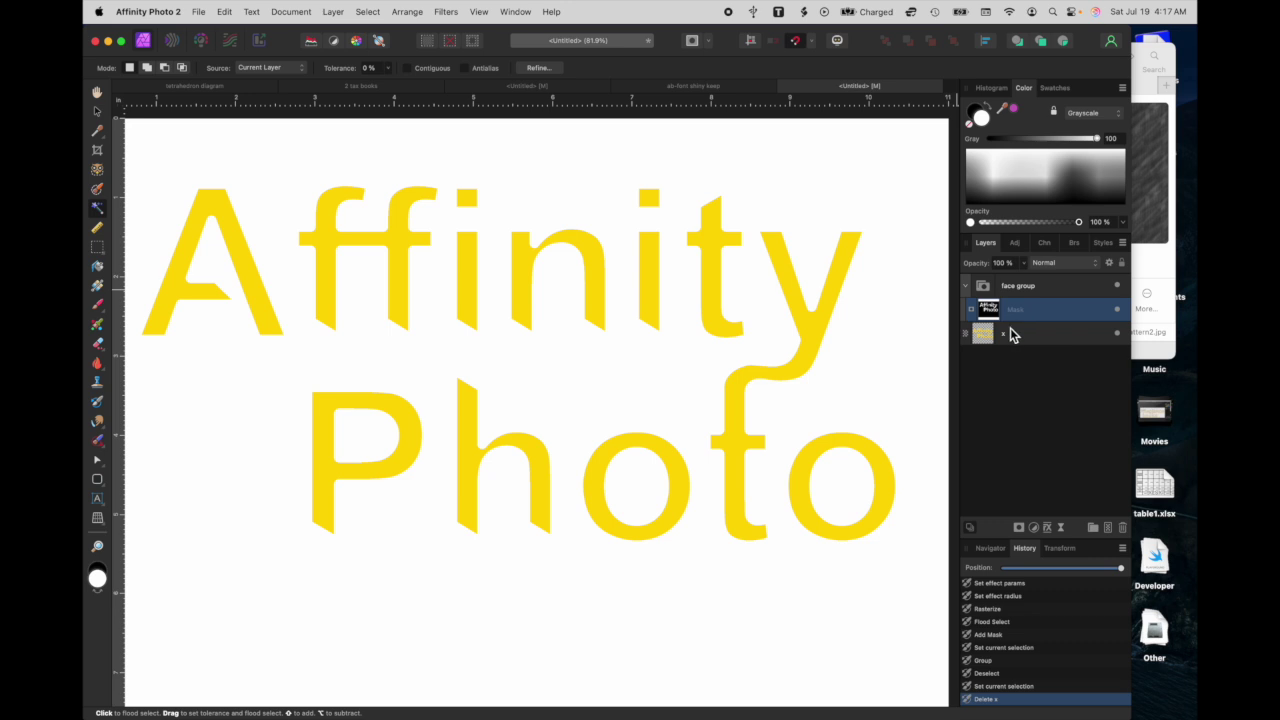
- Switch to Finder, place mottled pattern.jpg from the background patterns folder into the document, and order it beneath the mask inside the face group
left_click(1148, 212)
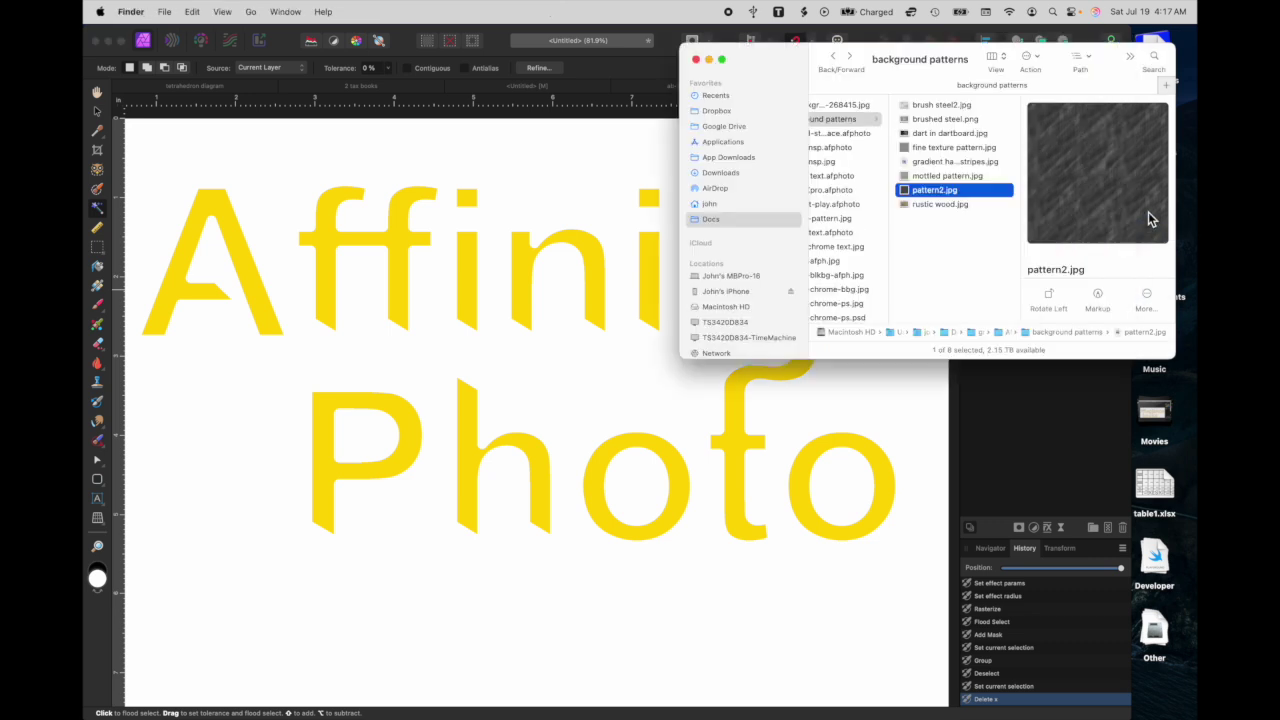
left_click(907, 175)
left_click_drag(909, 180, 509, 372)
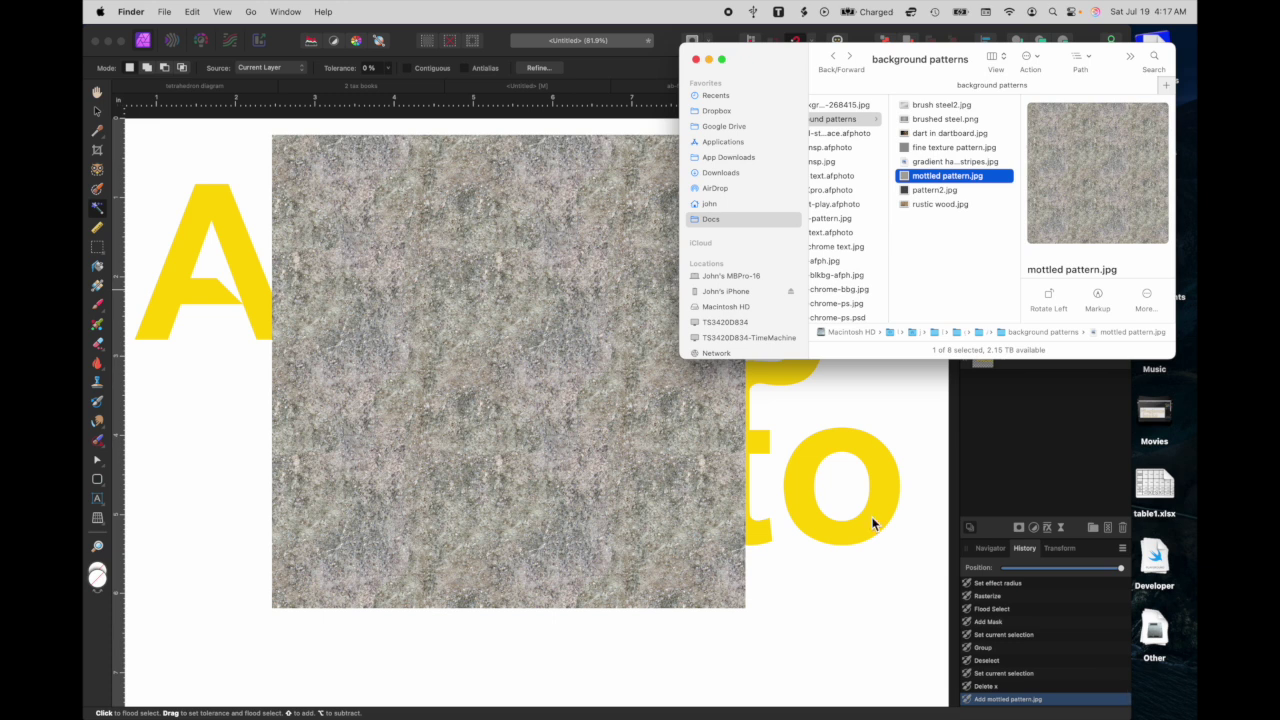
left_click(839, 592)
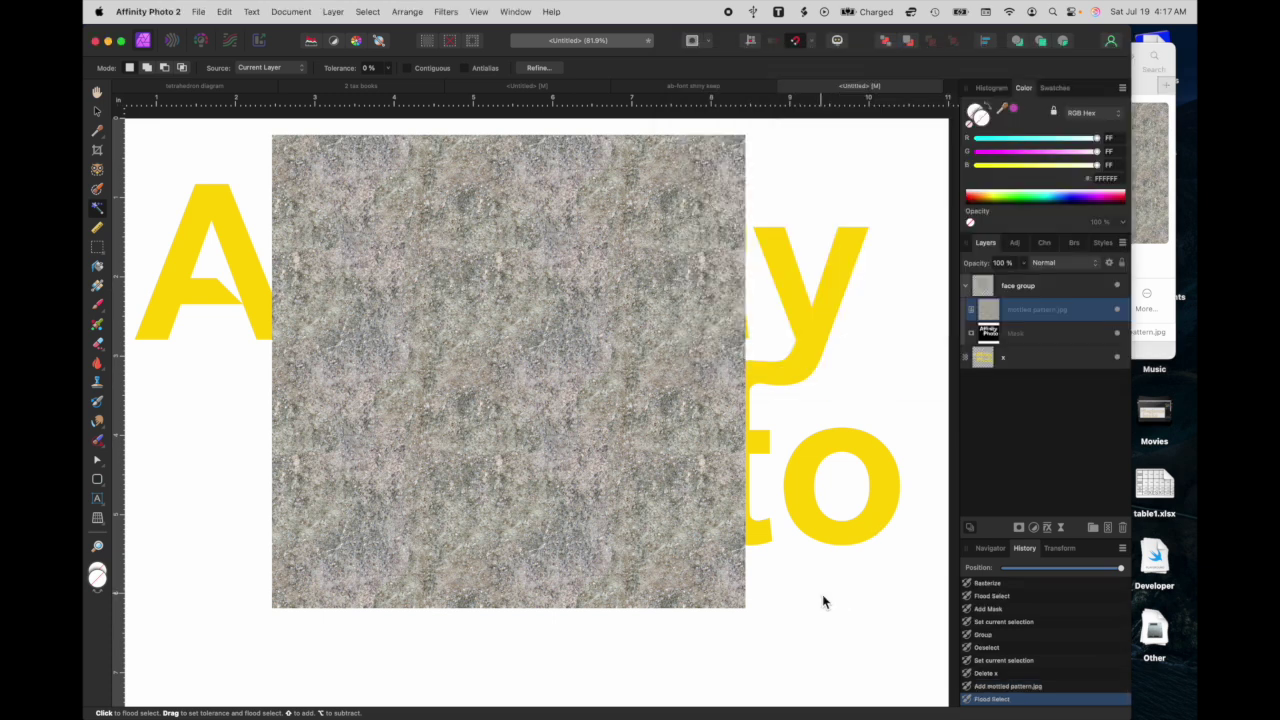
left_click_drag(987, 286, 1003, 354)
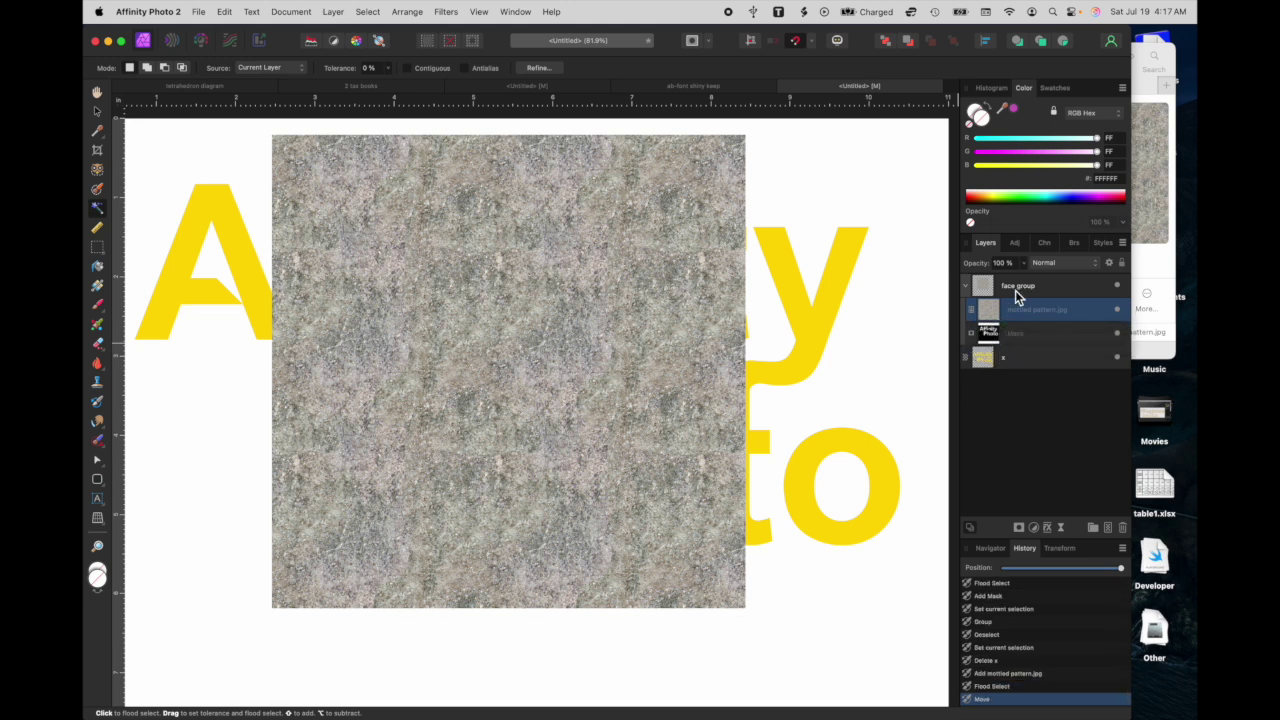
left_click_drag(998, 333, 1004, 344)
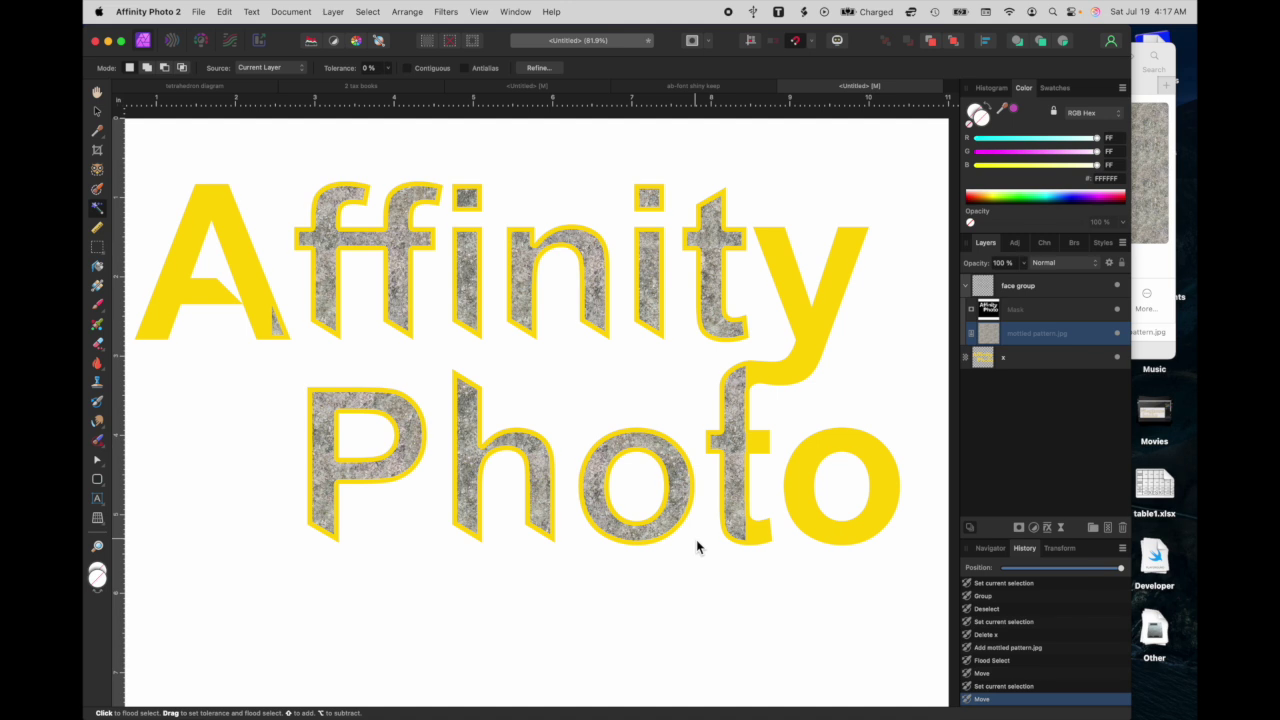
- Reposition and stretch the mottled pattern to cover all the lettering, and select the yellow x layer beneath the face group
key("v")
left_click_drag(680, 598, 549, 620)
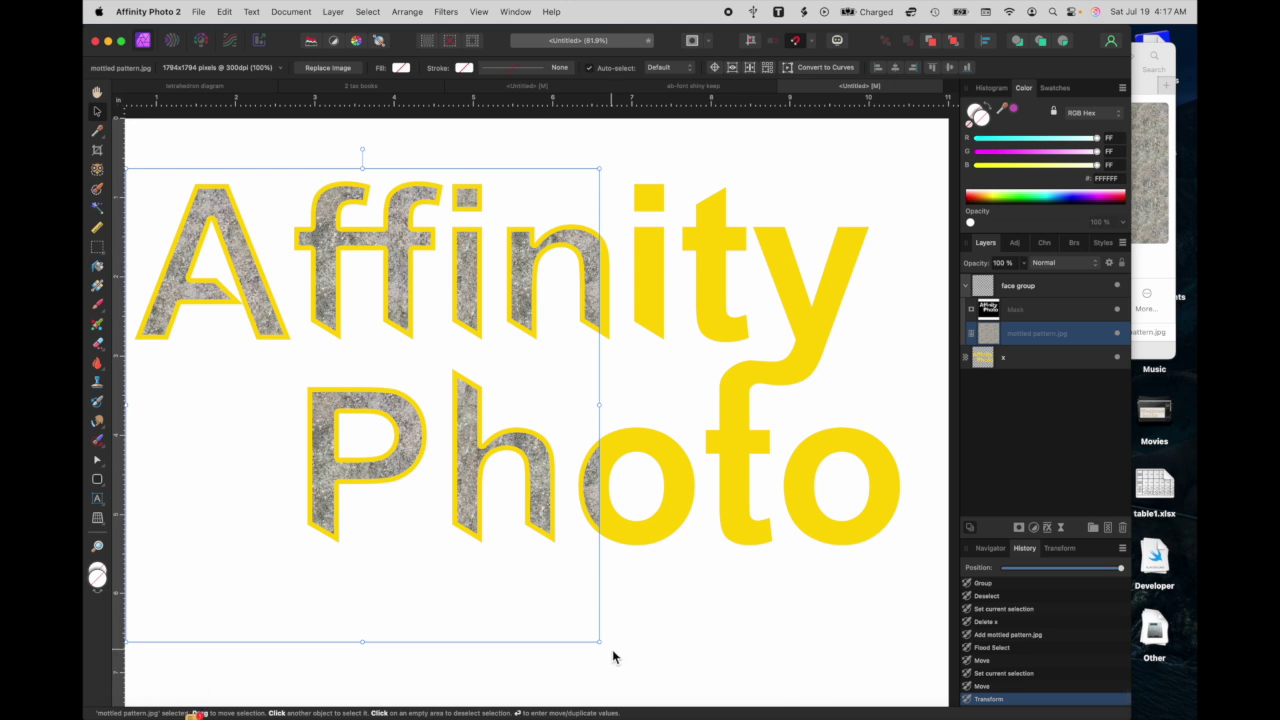
left_click_drag(601, 646, 918, 580)
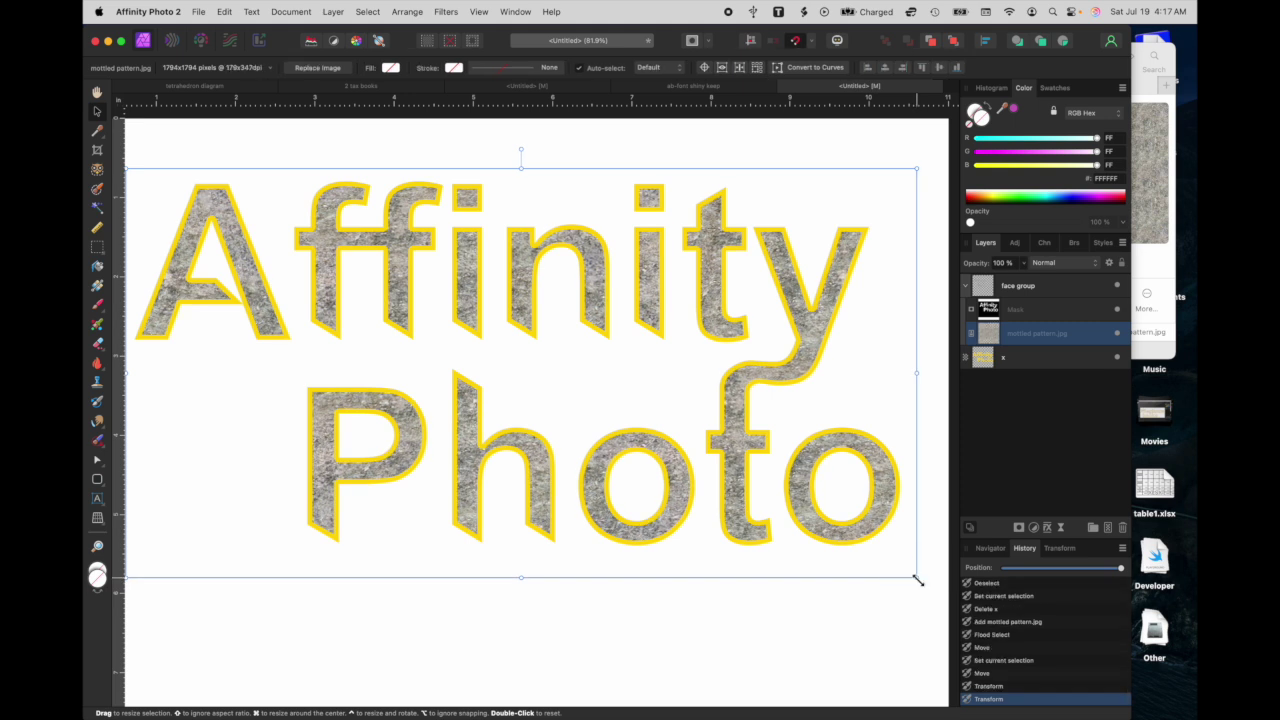
left_click(1016, 360)
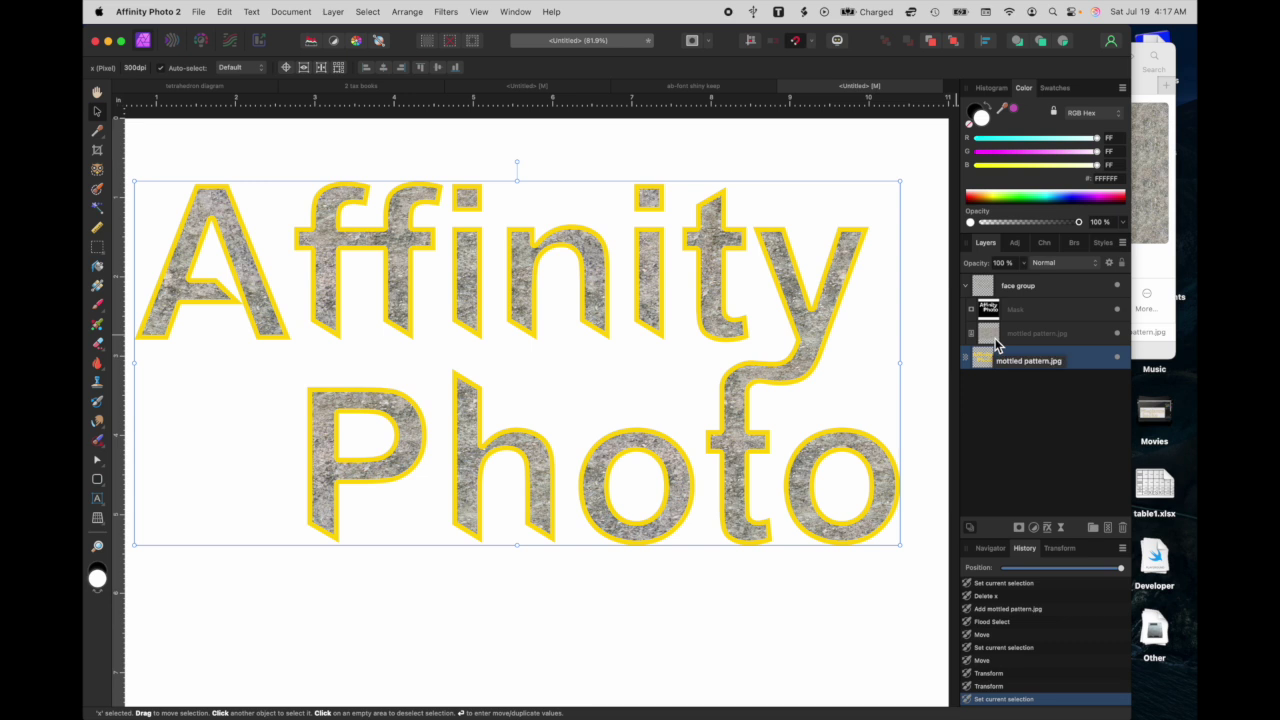
- Add a Recolor adjustment directly above the mottled pattern in the face group with its hue set to 51°
left_click(995, 341)
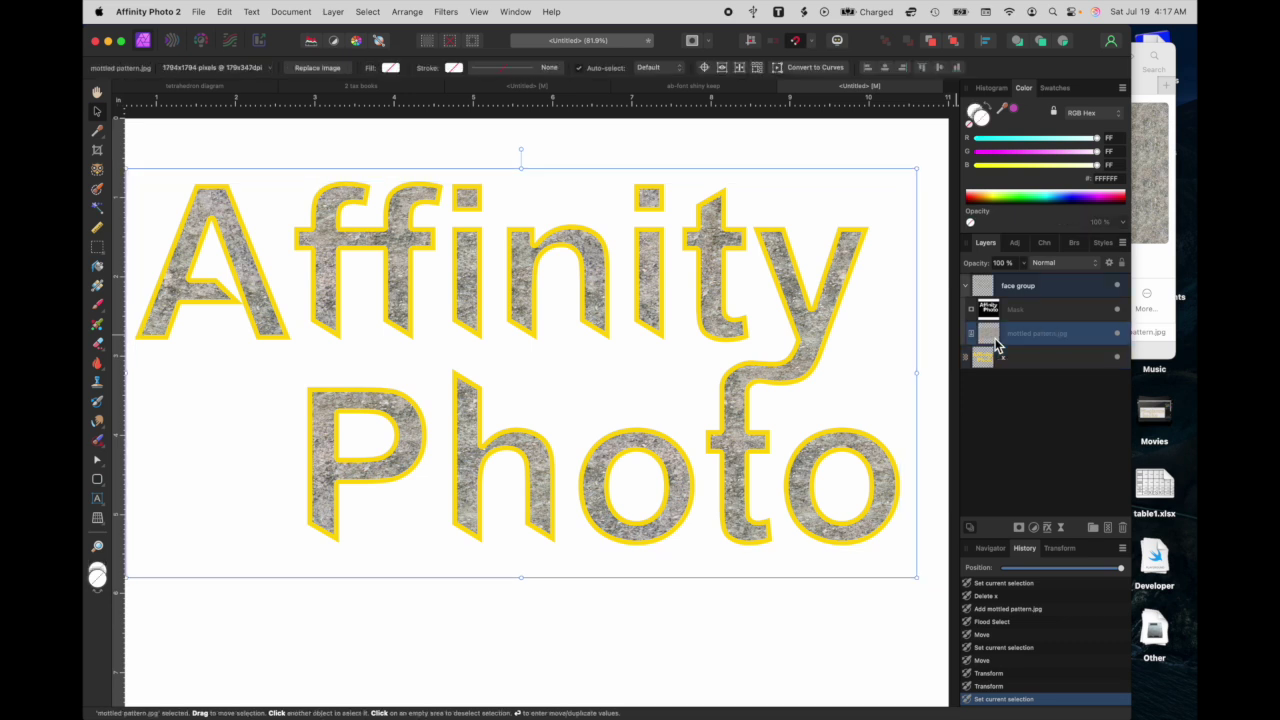
left_click(1038, 530)
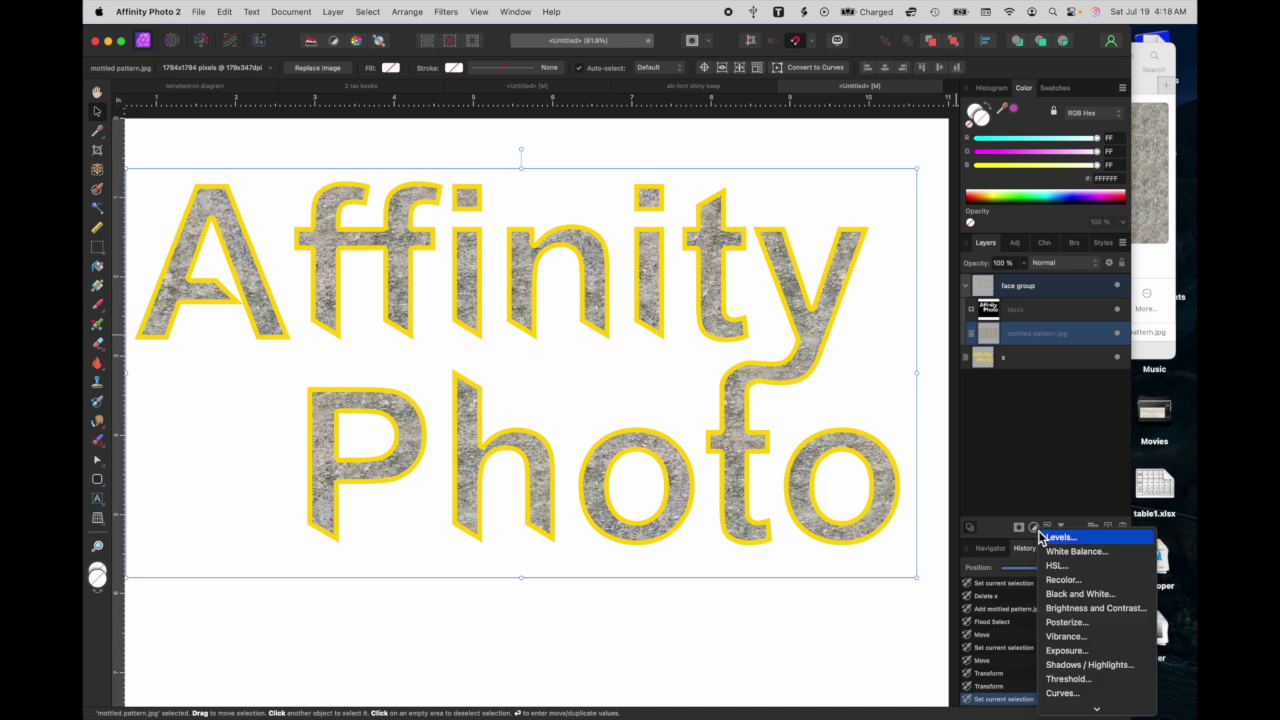
left_click(1064, 583)
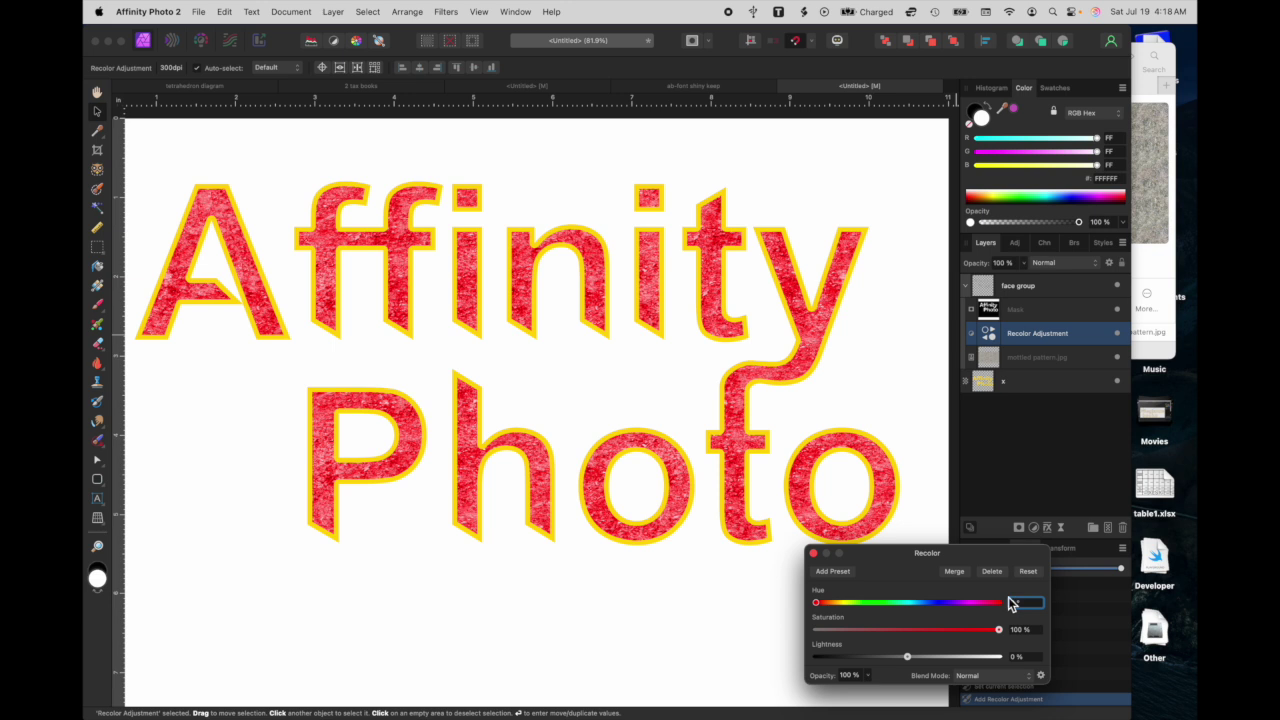
left_click(1013, 604)
key("Return")
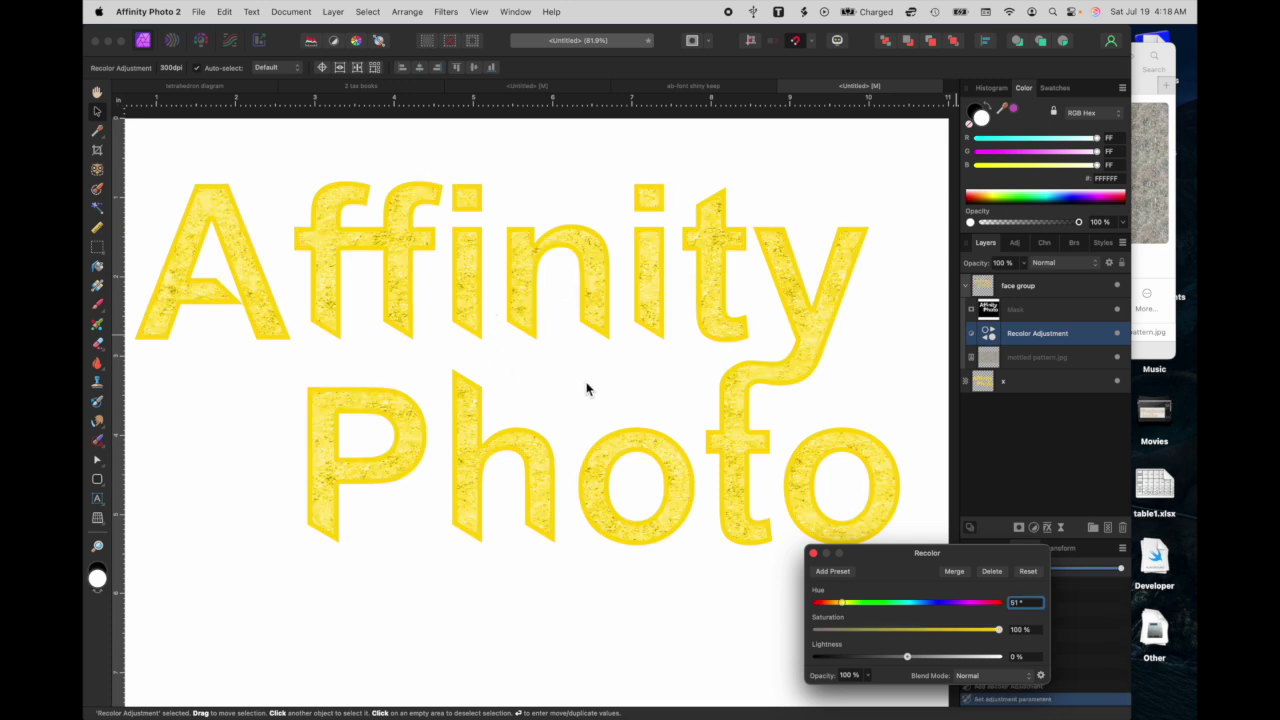
left_click(814, 554)
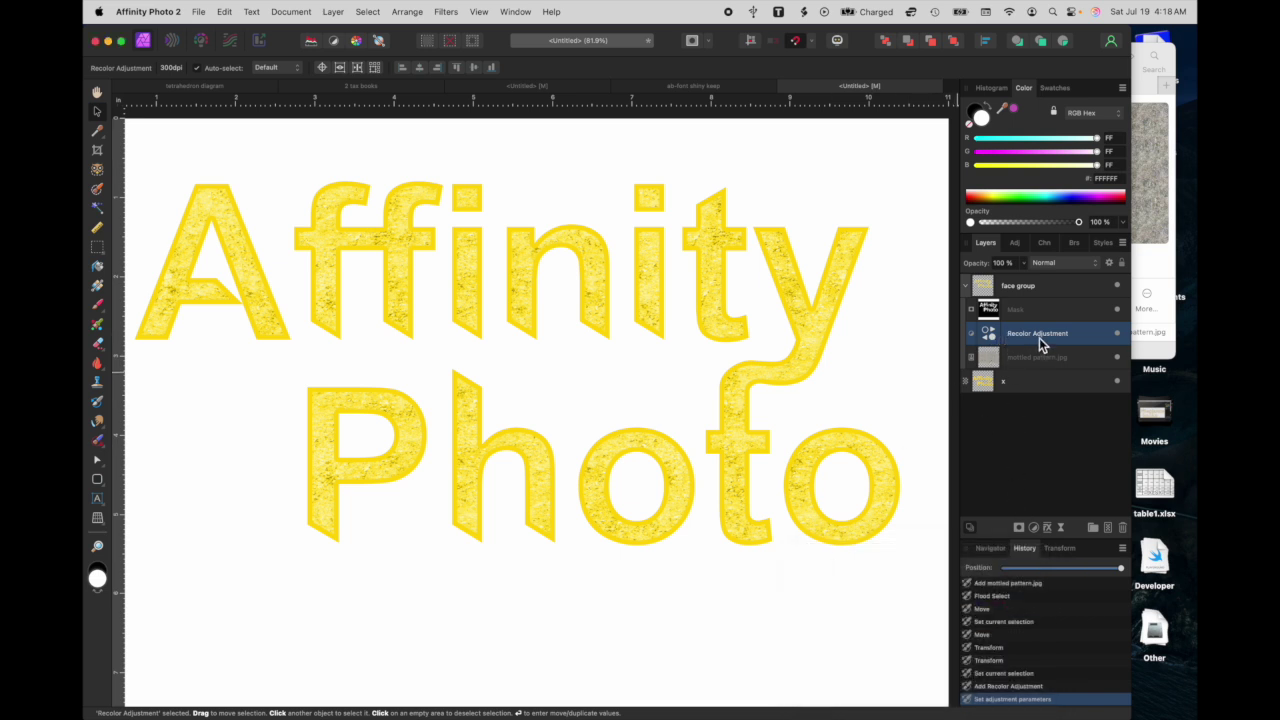
- Add a Curves adjustment above the Recolor adjustment and brighten it with points at about 0.307, 0.462 and 0.715, 0.938
left_click(1035, 528)
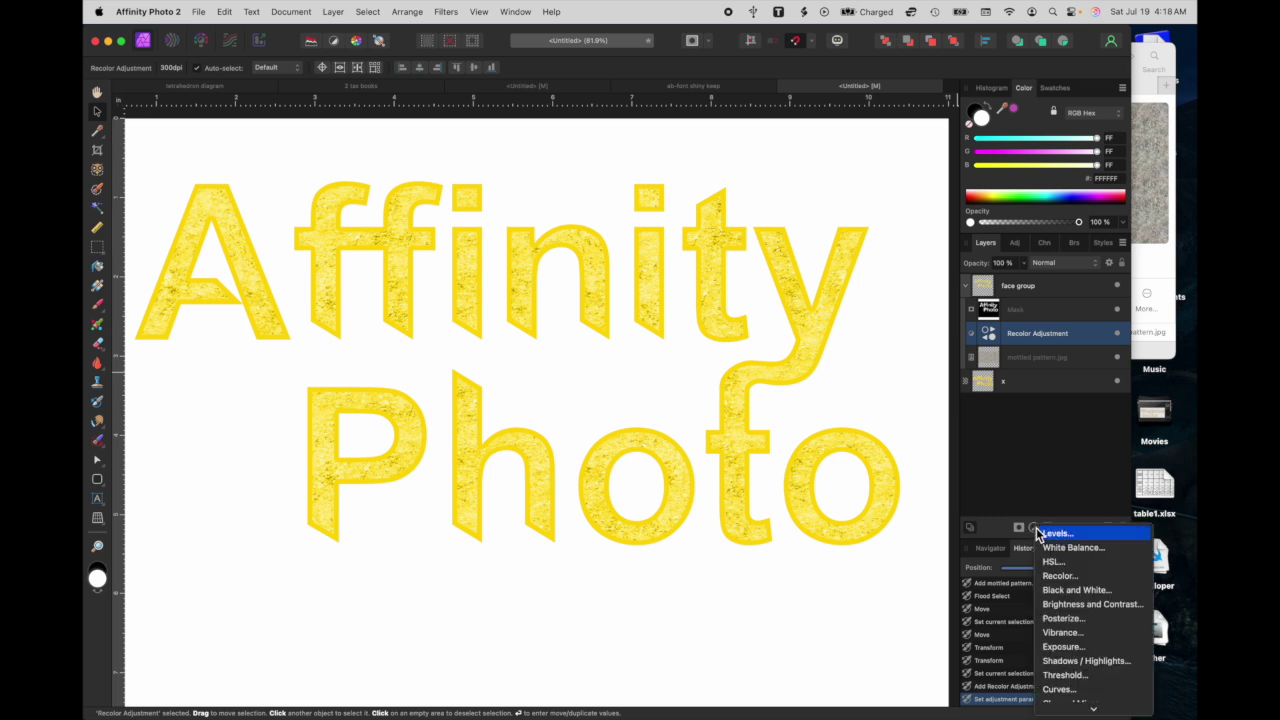
left_click(1060, 690)
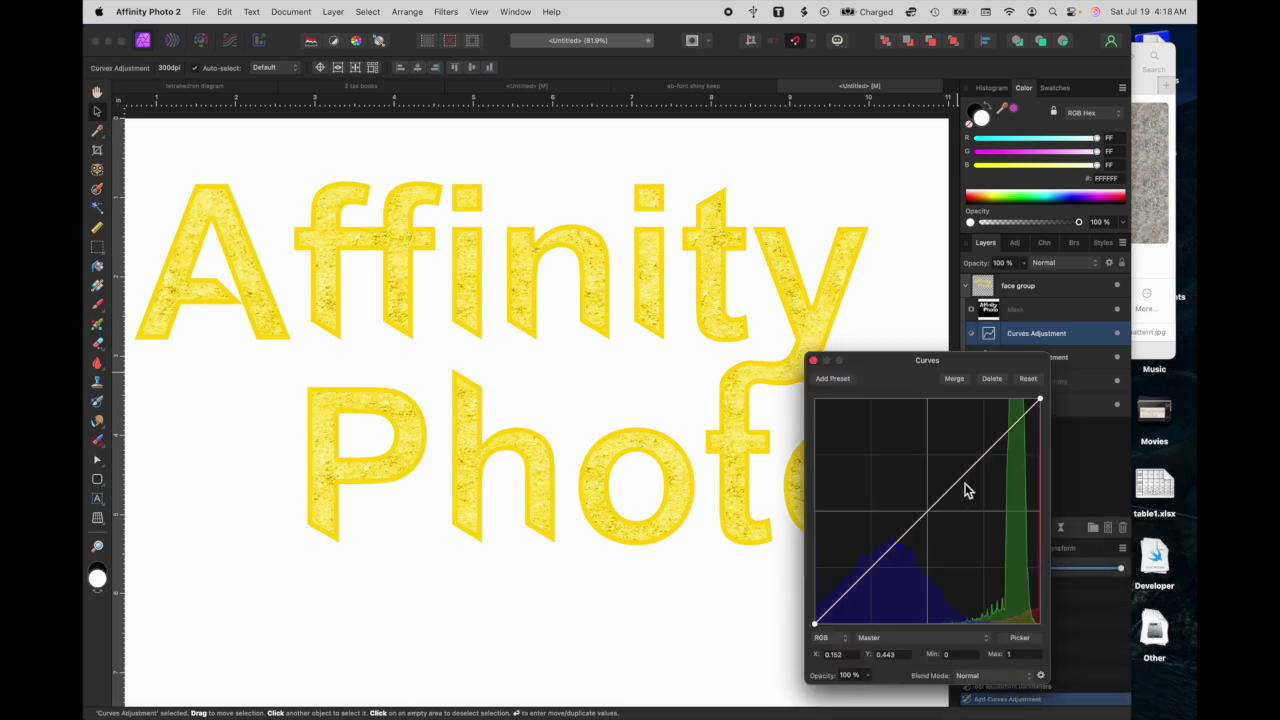
left_click_drag(965, 485, 978, 414)
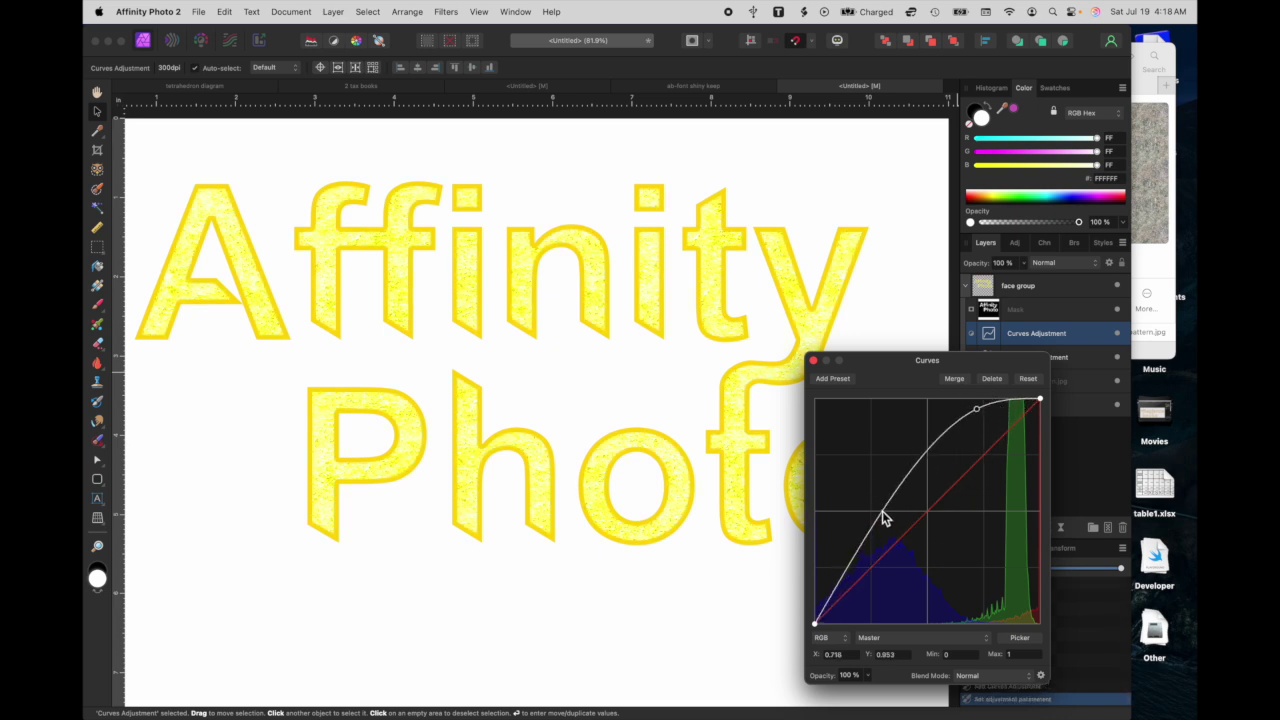
left_click_drag(882, 511, 884, 521)
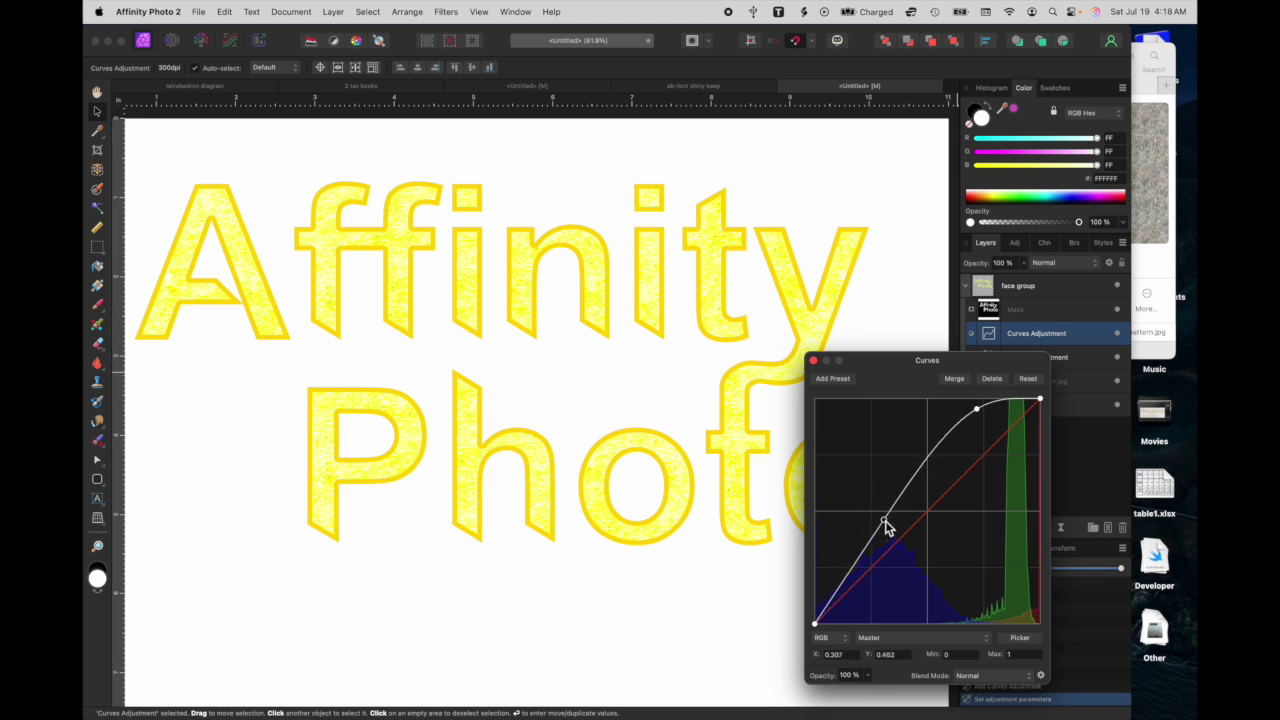
left_click(977, 412)
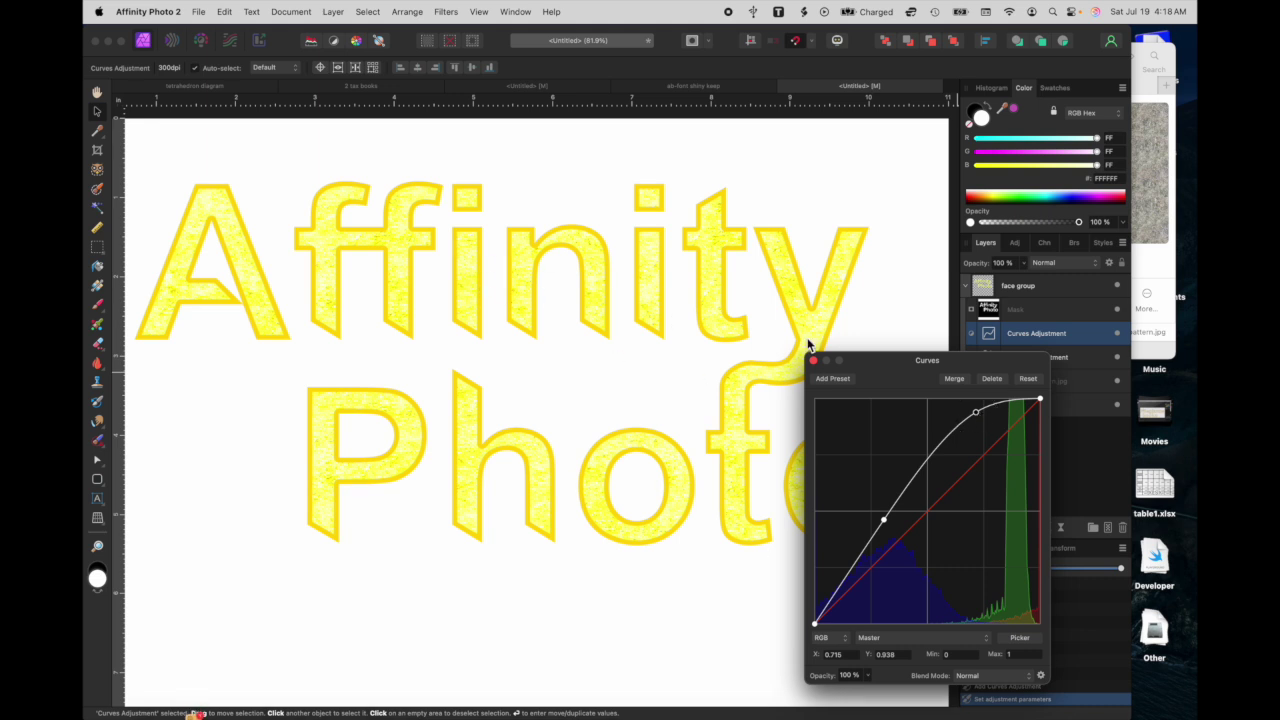
left_click(814, 362)
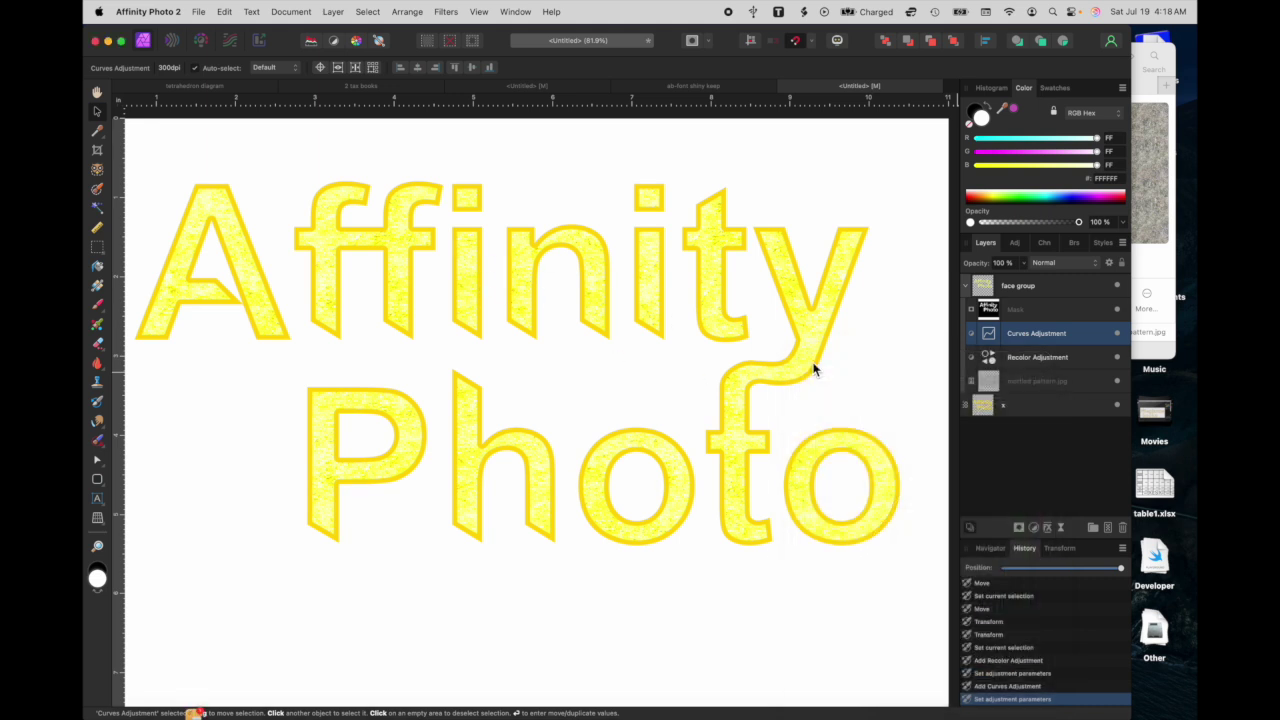
- Reopen the Recolor adjustment's settings and lower its opacity to 82%
double_click(992, 359)
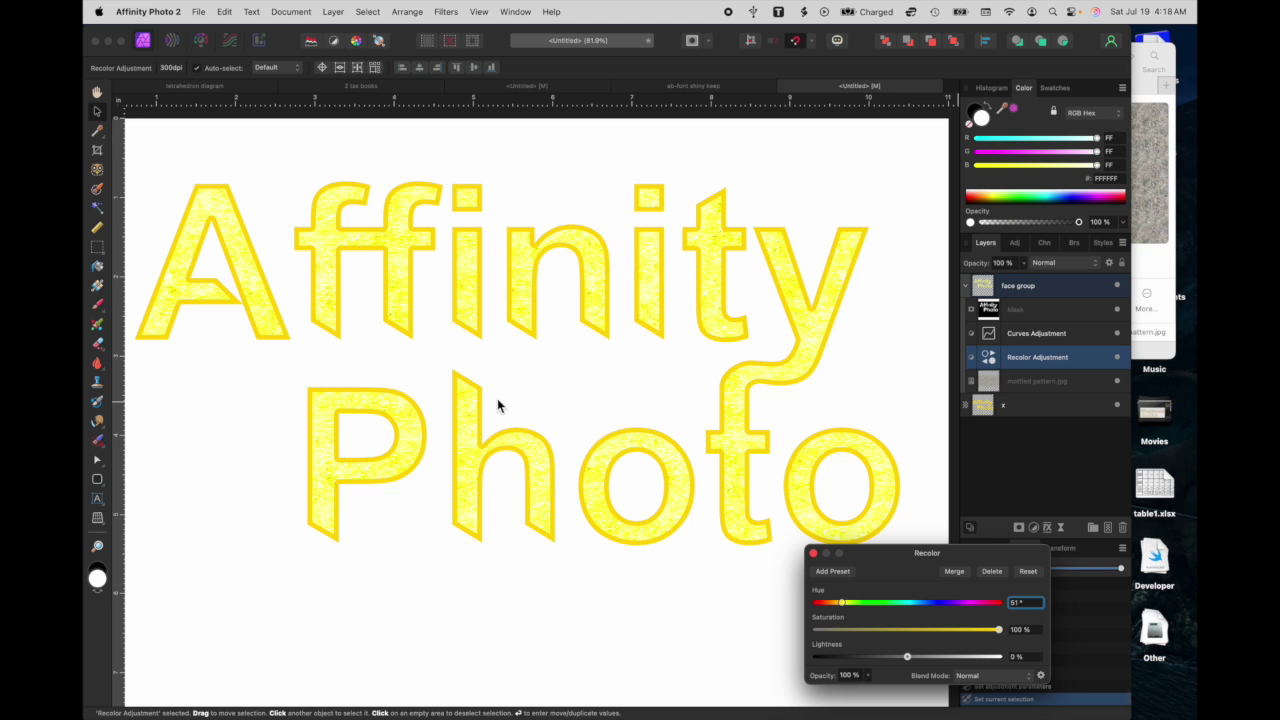
scroll(478, 400, "up", 5)
scroll(476, 405, "down", 2)
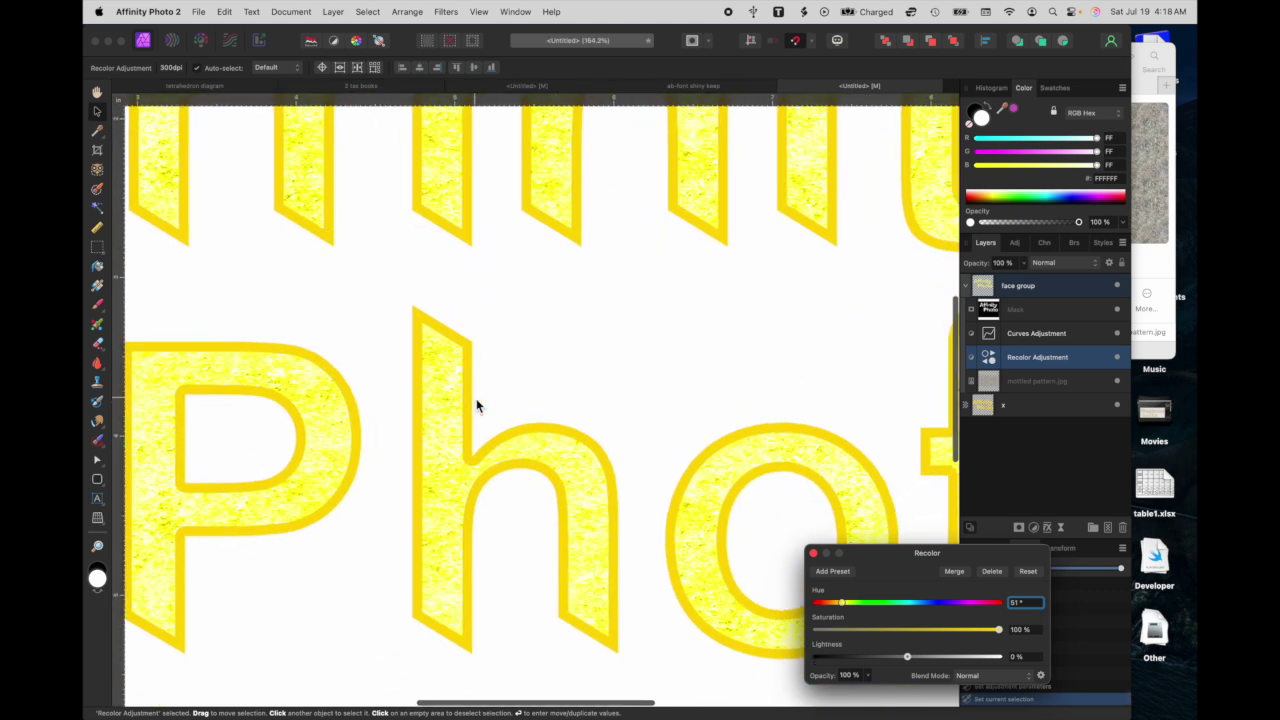
scroll(476, 405, "up", 4)
scroll(477, 400, "down", 1)
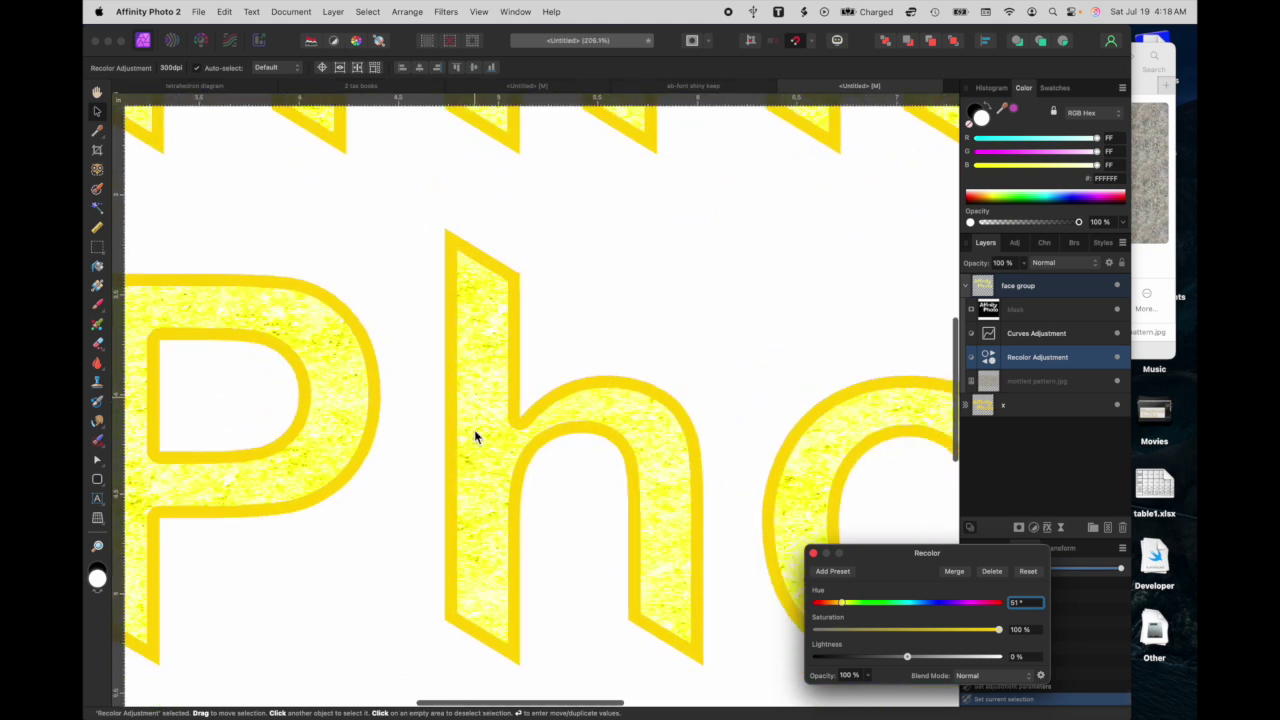
left_click(867, 676)
left_click_drag(870, 692, 851, 694)
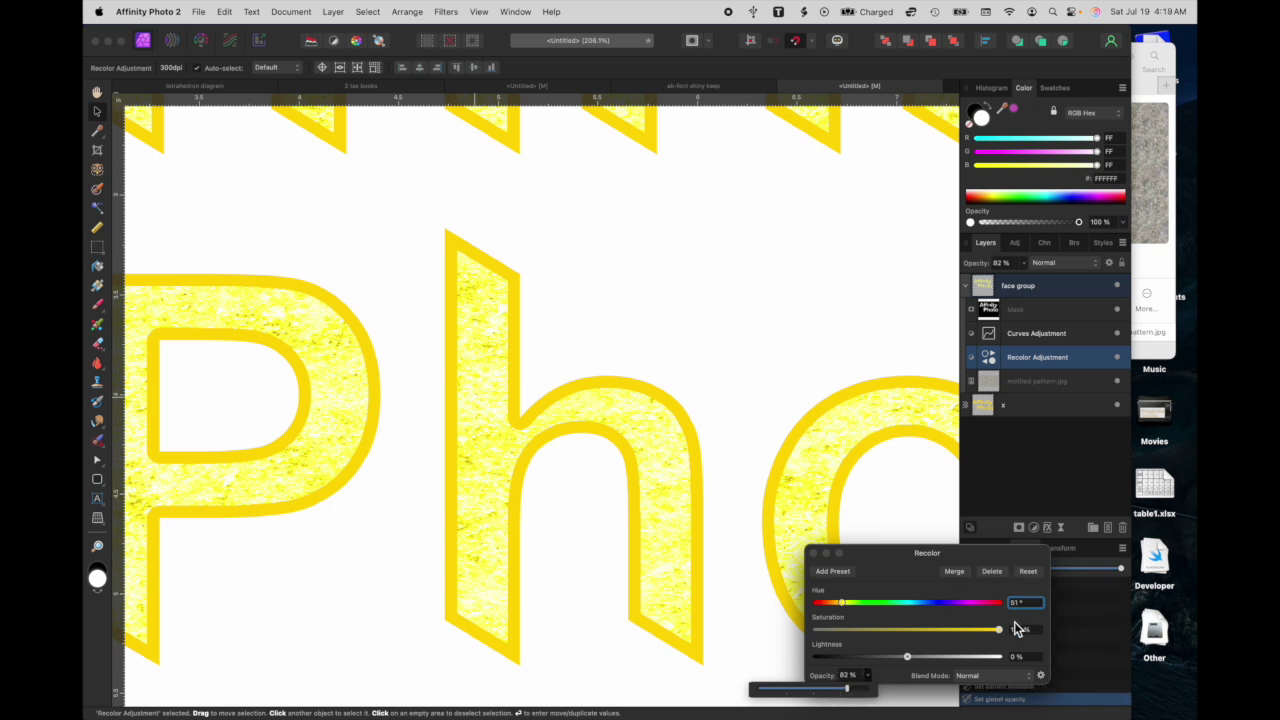
- Set the Recolor adjustment's saturation to 77% and lightness to 4%, and close its settings
mouse_move(912, 658)
left_mouse_down()
mouse_move(897, 657)
mouse_move(917, 657)
left_mouse_up()
left_click_drag(1000, 631, 958, 645)
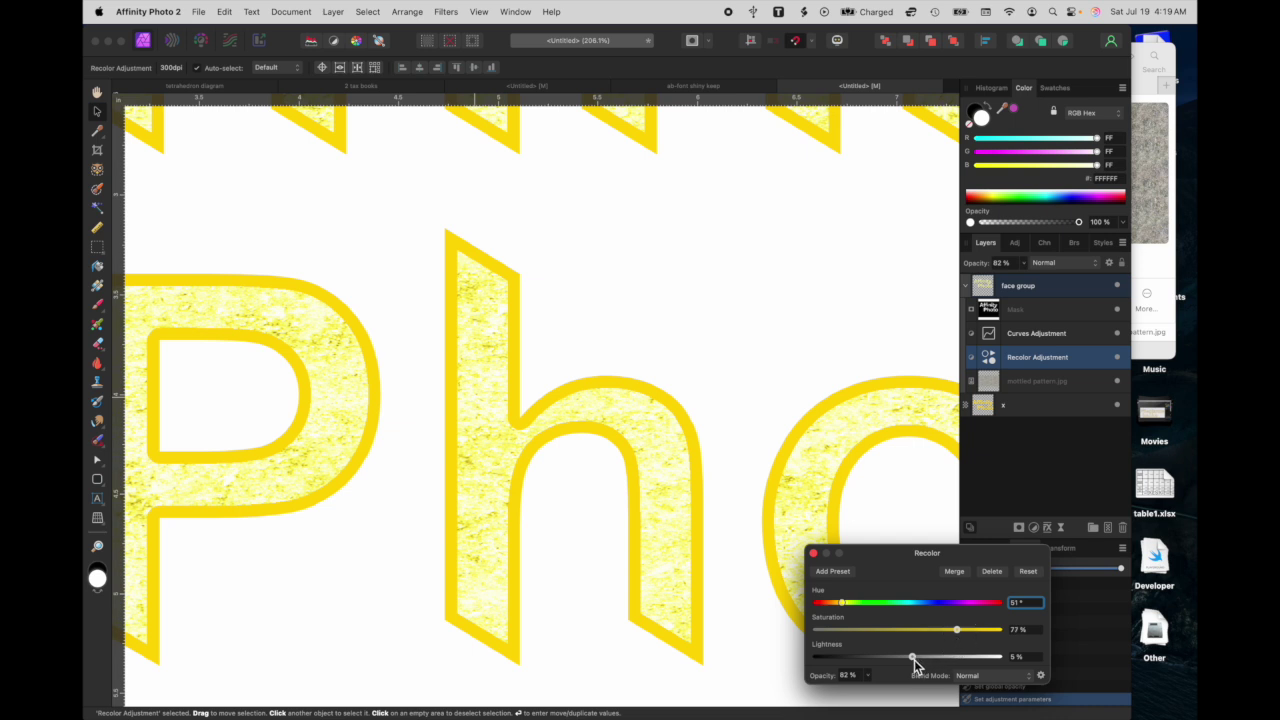
left_click_drag(915, 662, 911, 666)
scroll(554, 549, "down", 5)
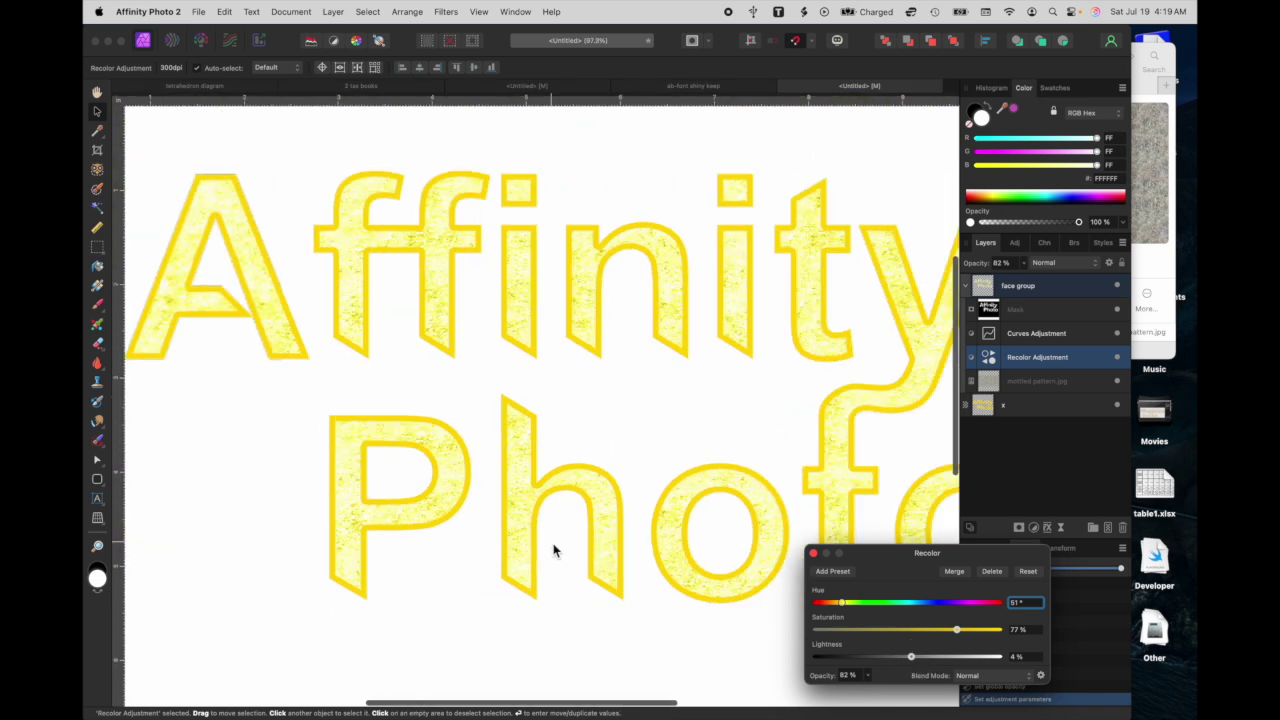
scroll(554, 549, "right", 3)
scroll(554, 549, "up", 1)
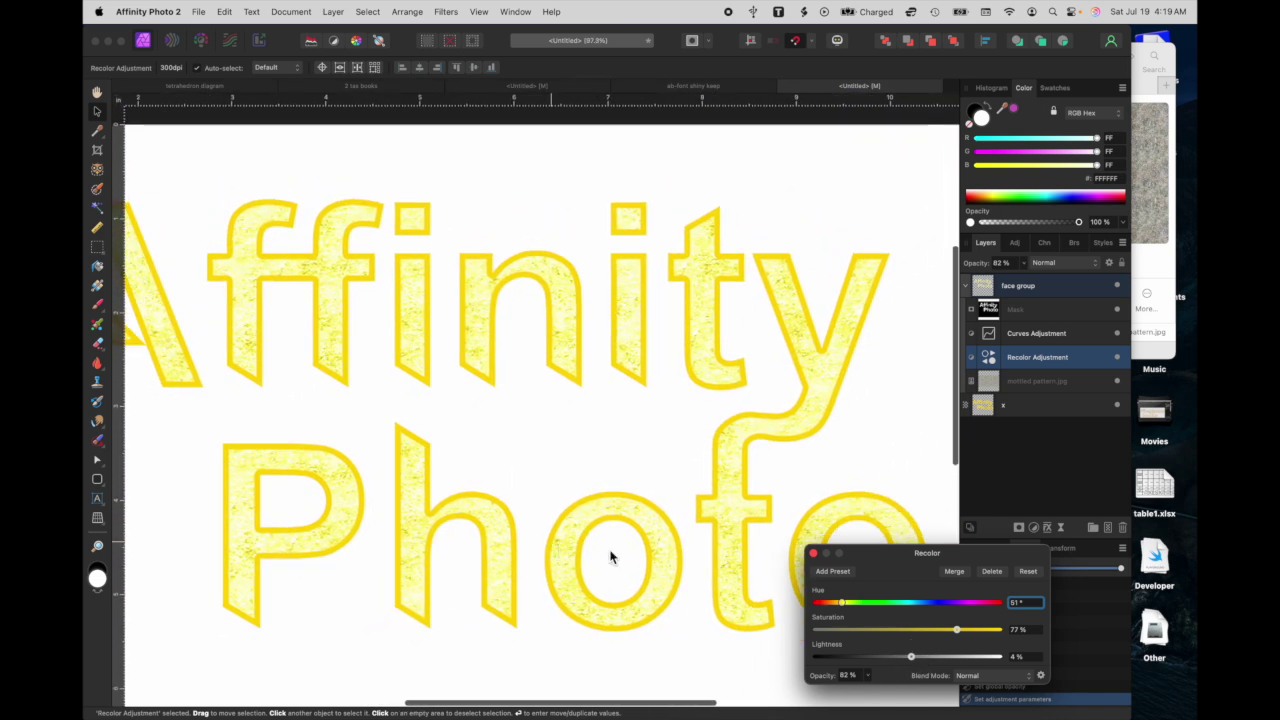
left_click(813, 553)
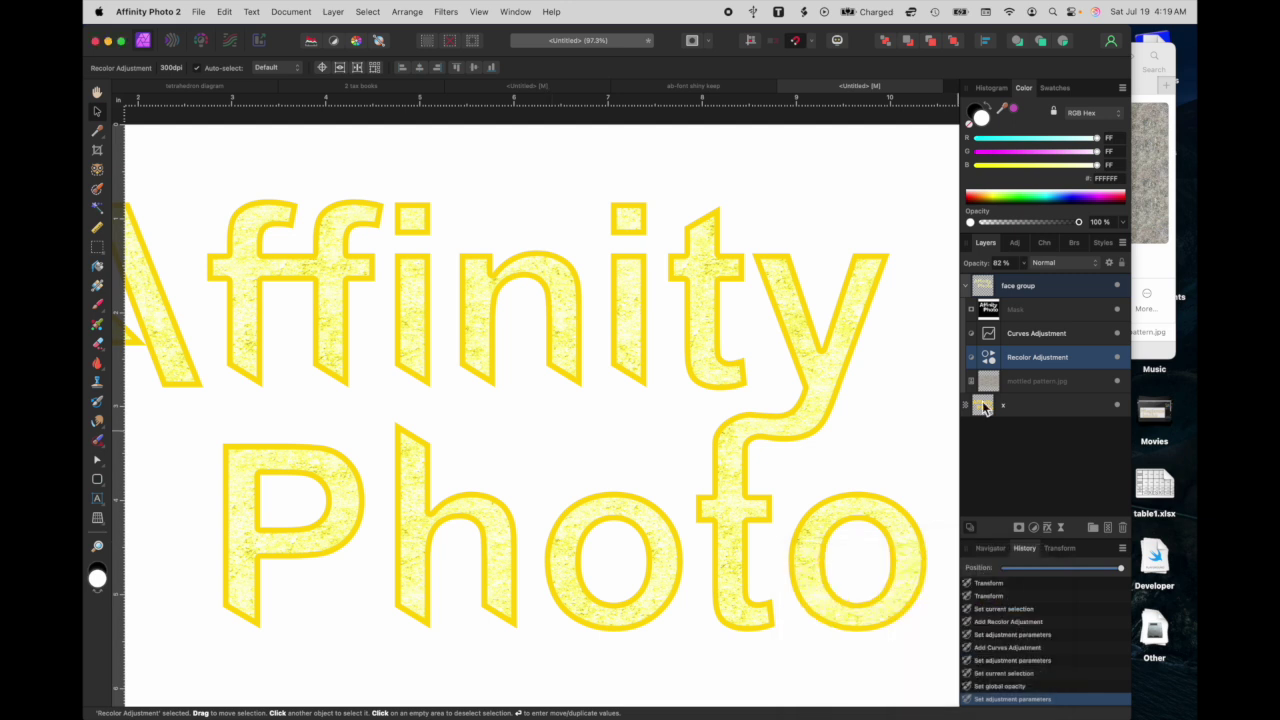
- Apply a Bevel / Emboss effect of type Inner with an 18 px radius to the yellow x layer
left_click(1035, 410)
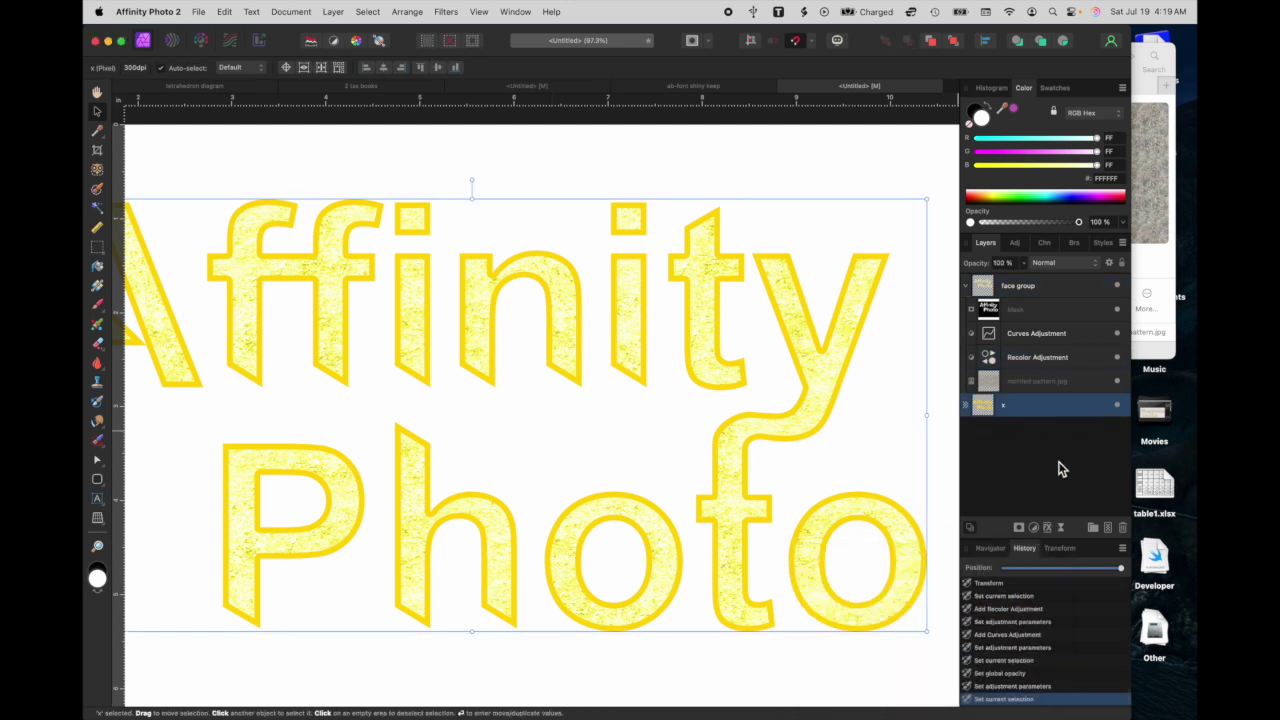
left_click(1048, 528)
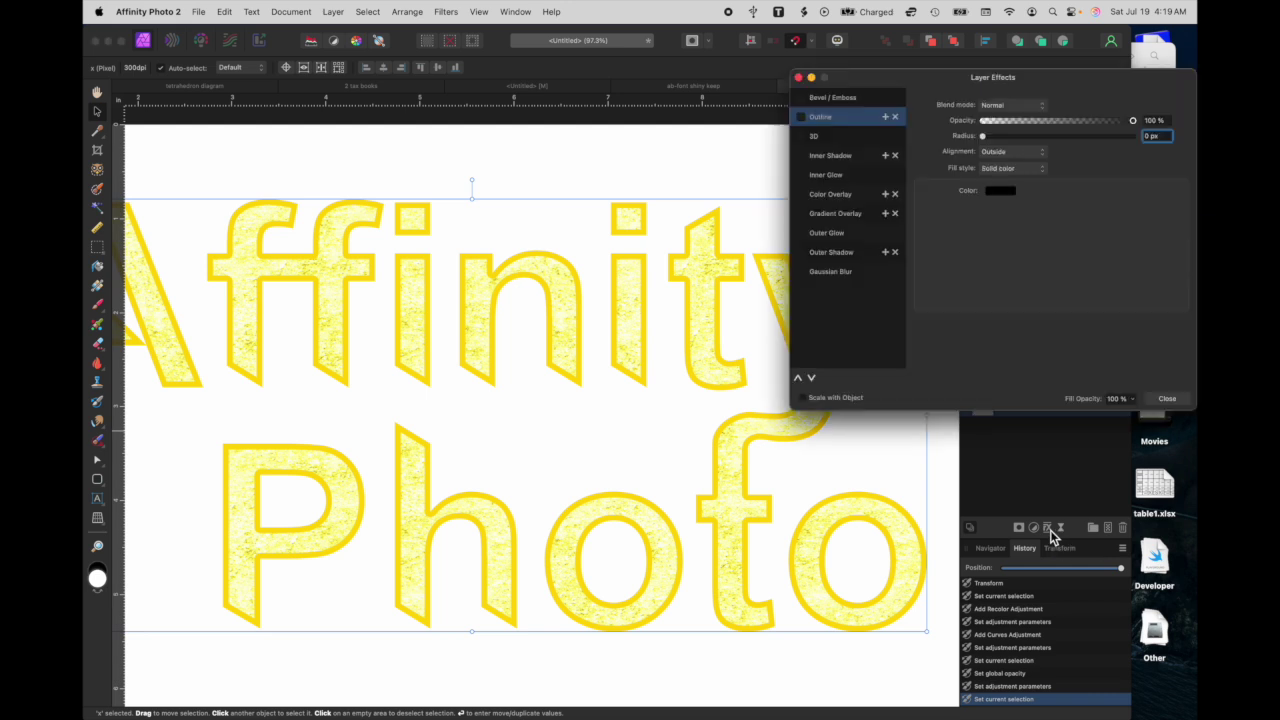
left_click(823, 99)
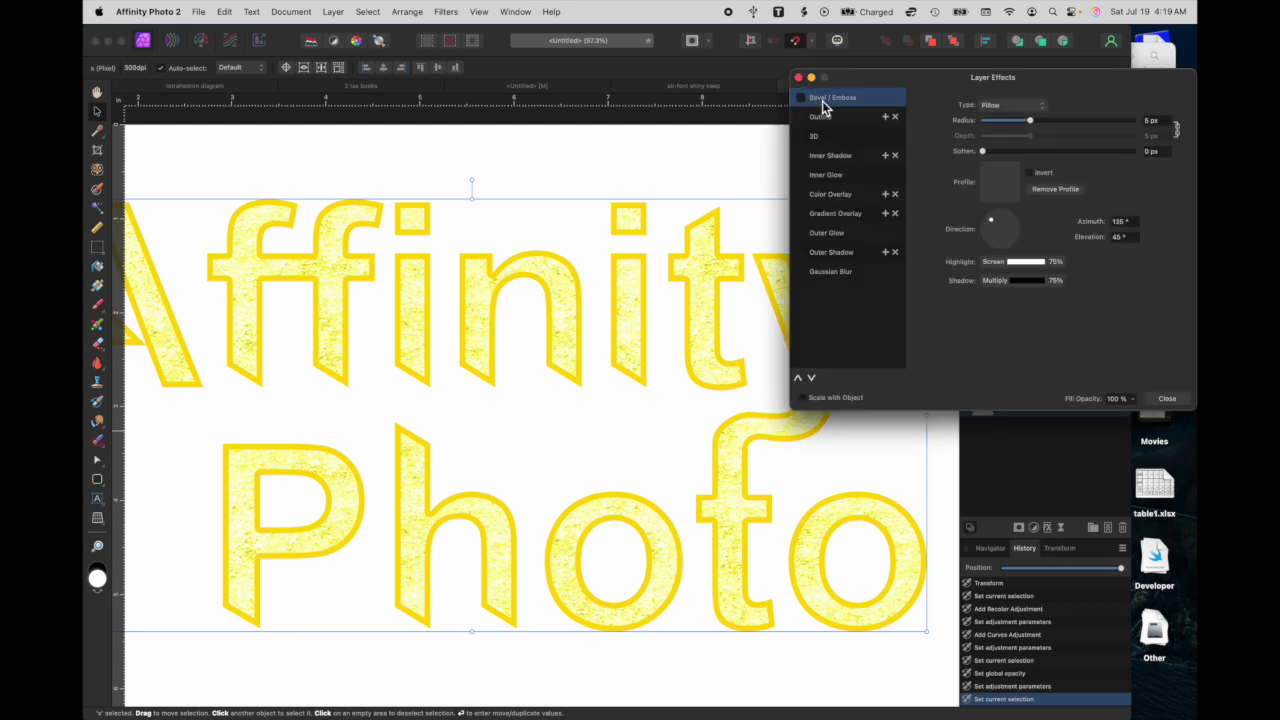
left_click(804, 101)
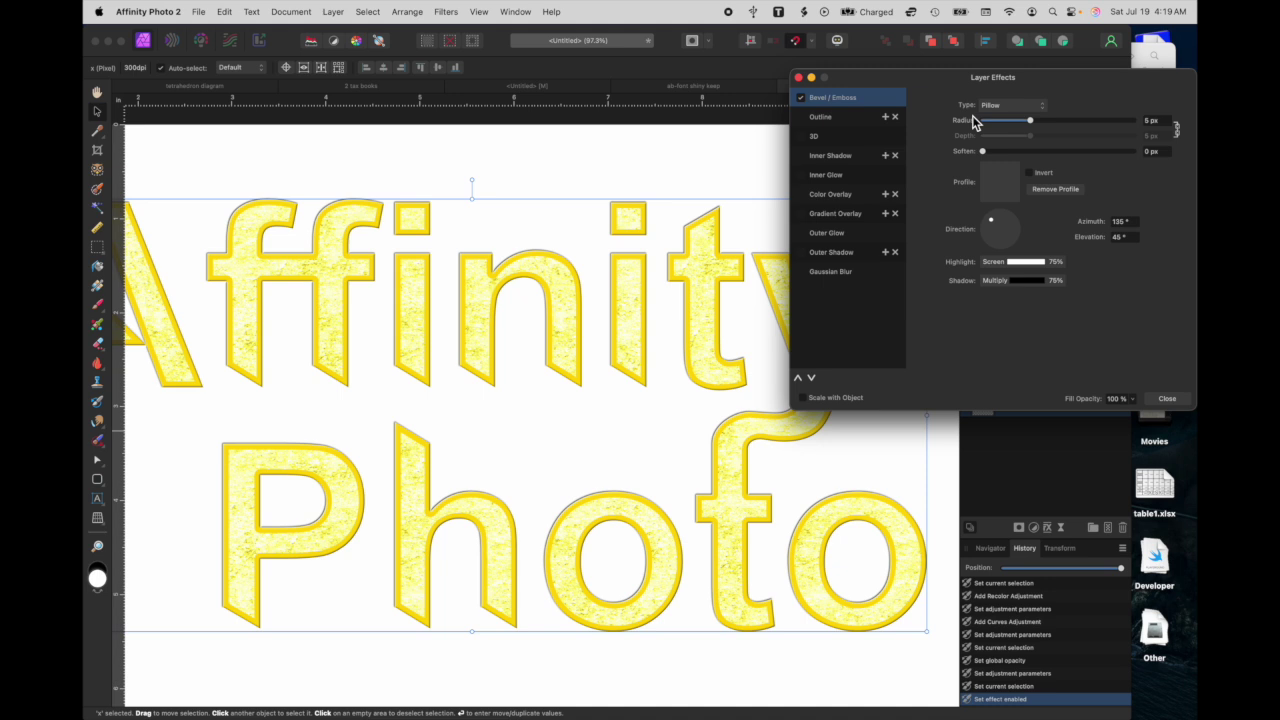
left_click(1021, 106)
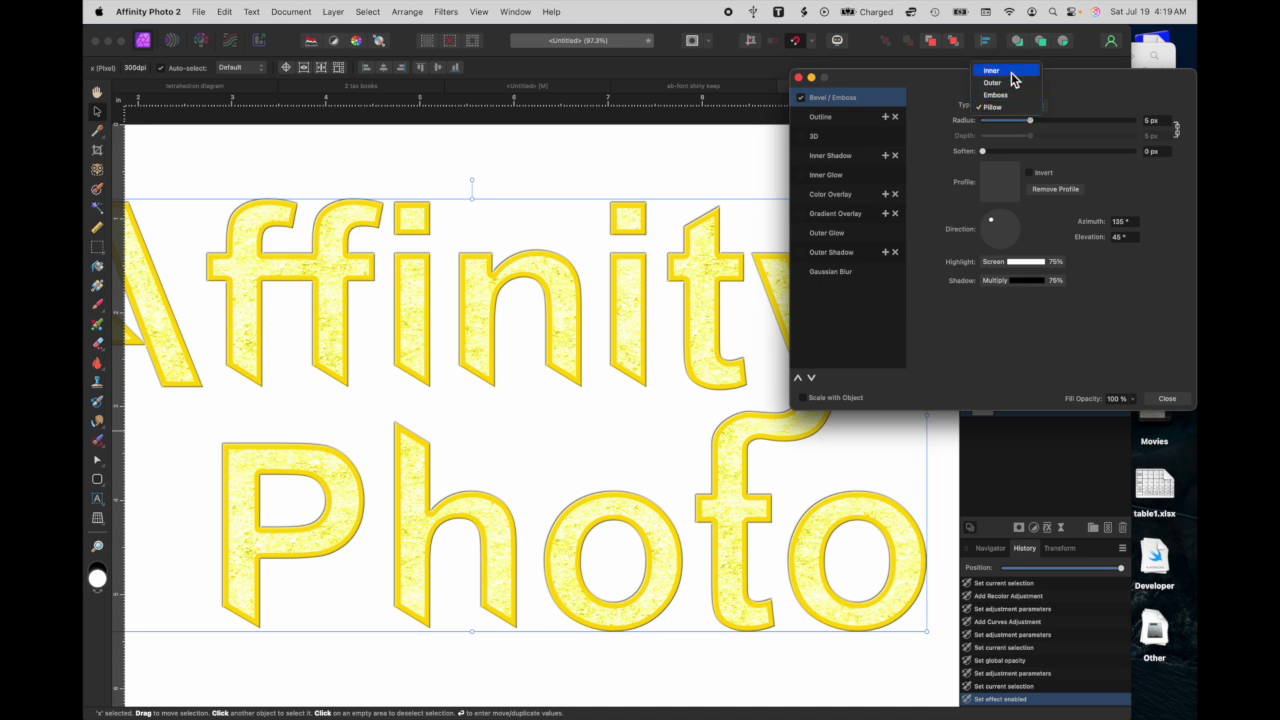
left_click(1013, 72)
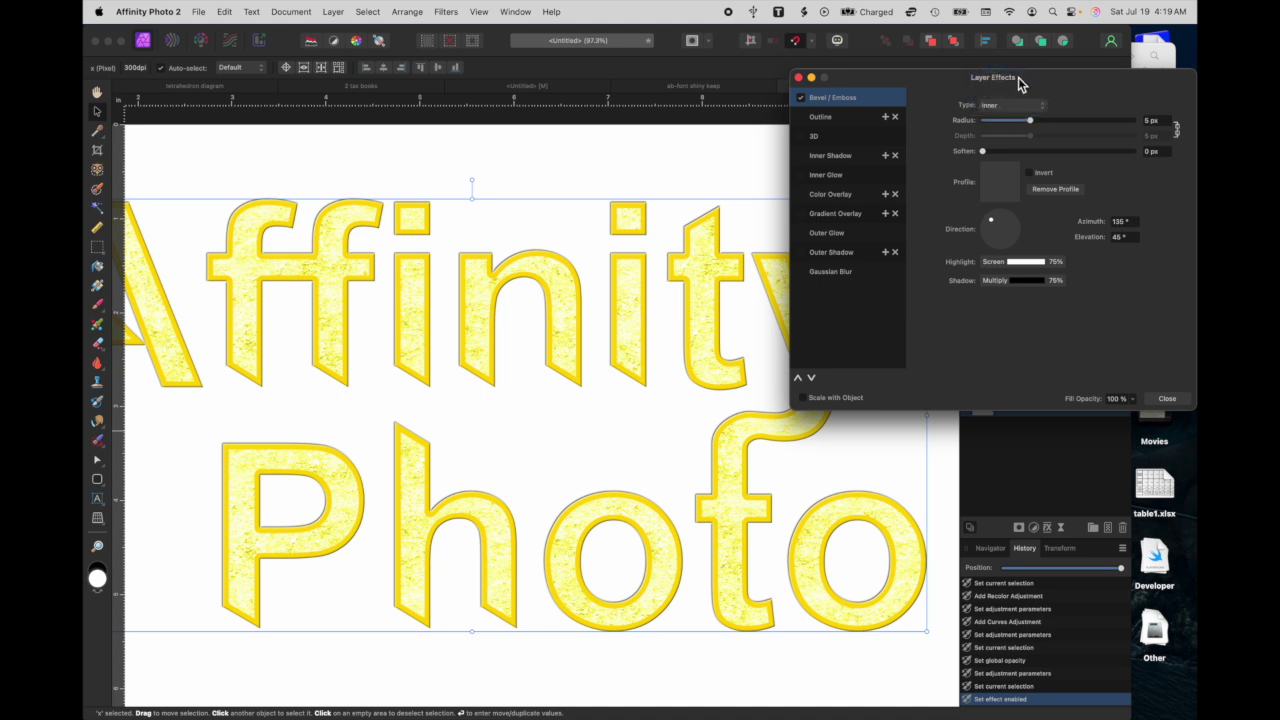
left_click(1149, 121)
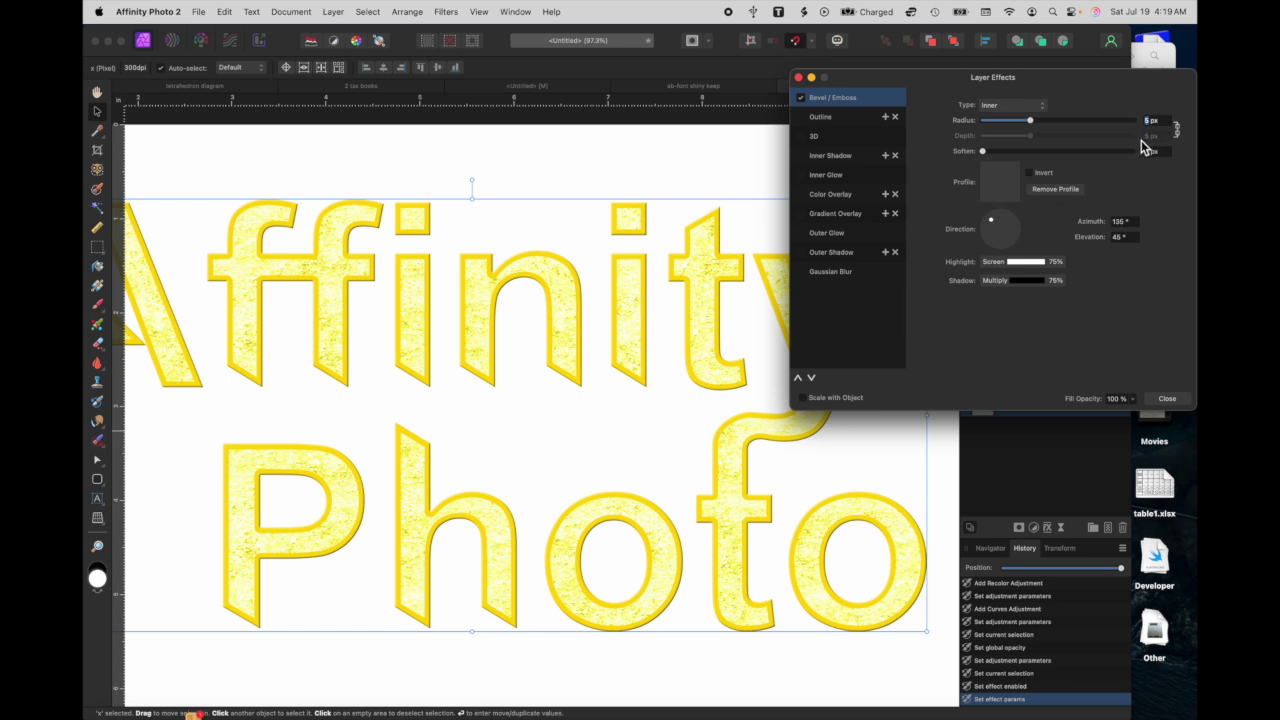
key("Return")
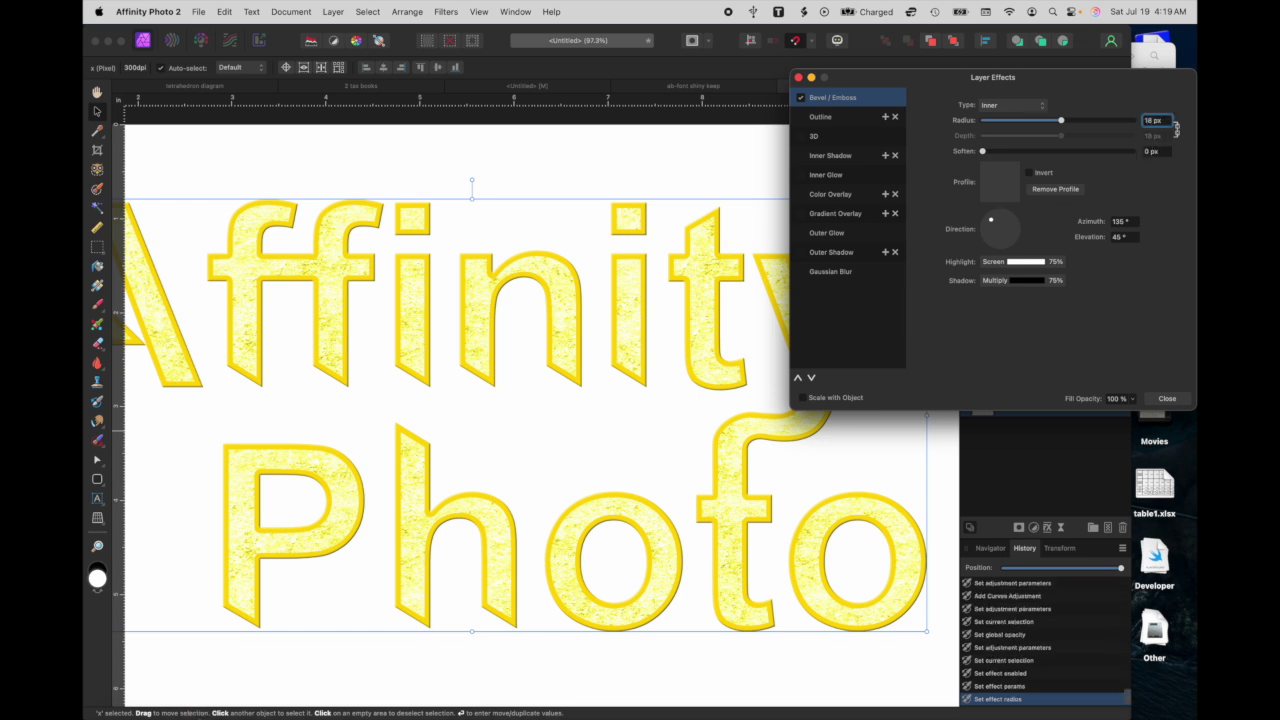
- Give the bevel the straight diagonal standard profile and set its azimuth to 45°
left_click(1004, 183)
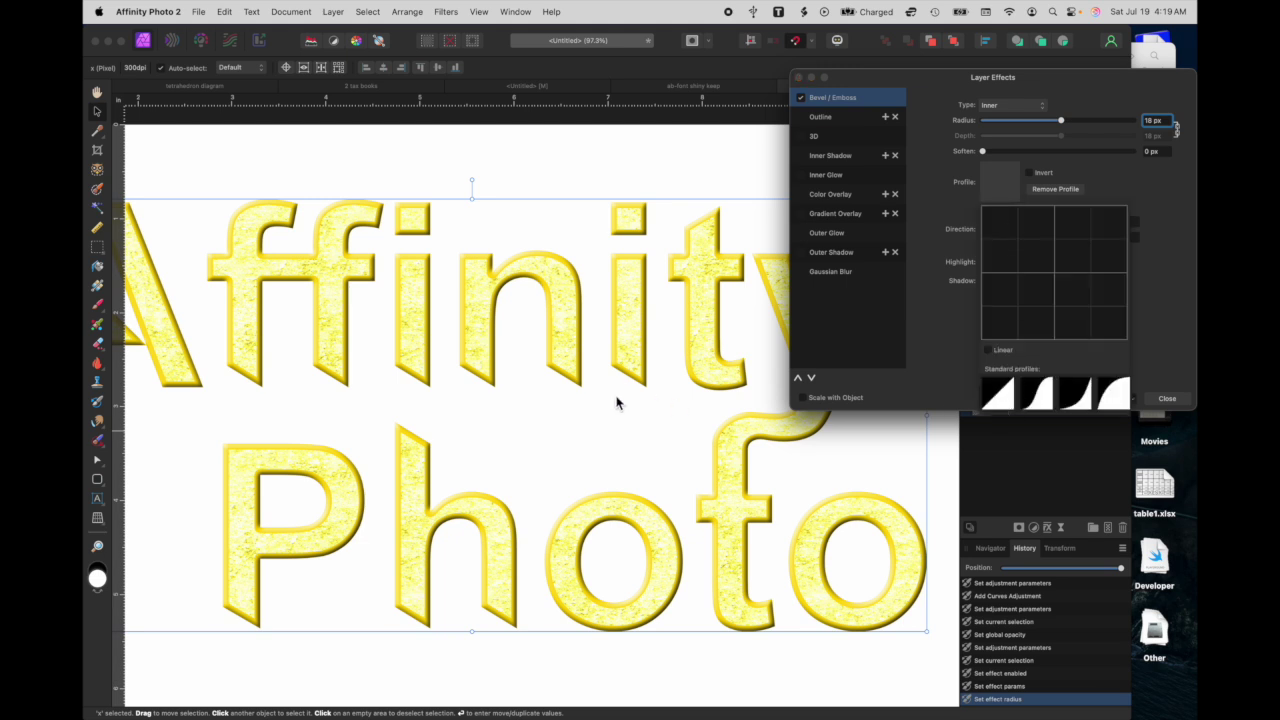
scroll(428, 505, "up", 3)
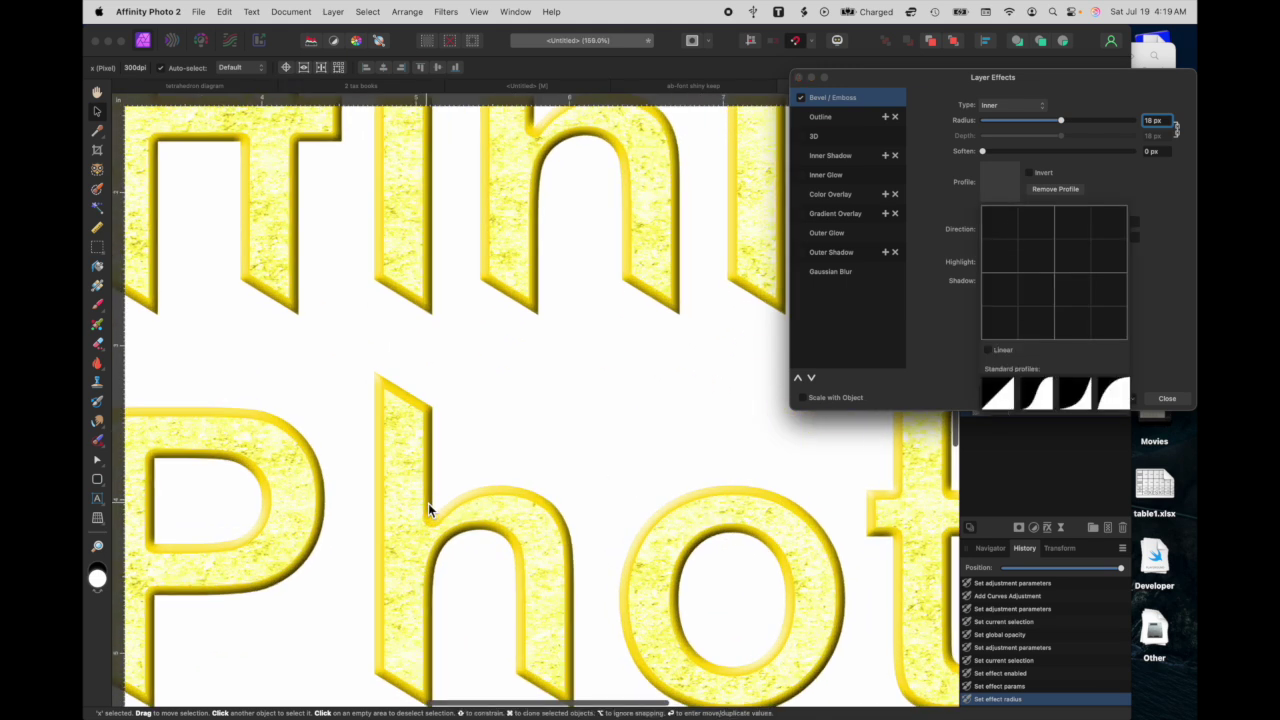
left_click(1000, 396)
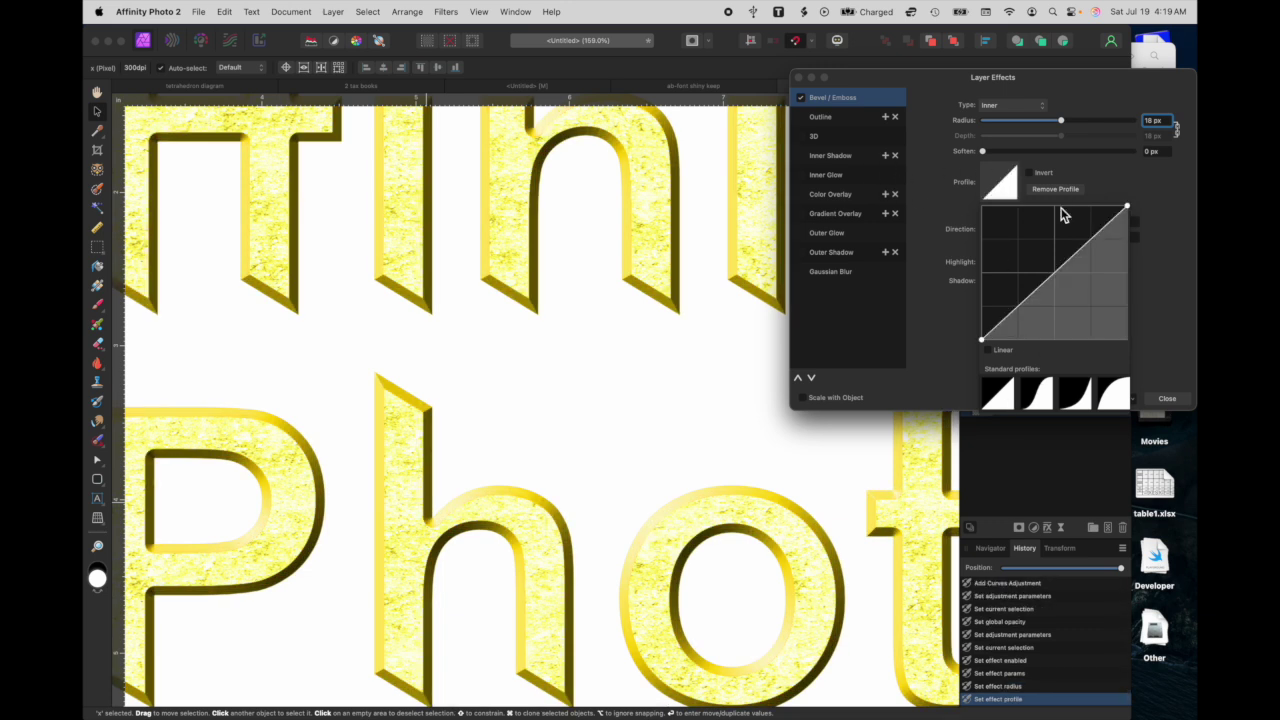
left_click(934, 232)
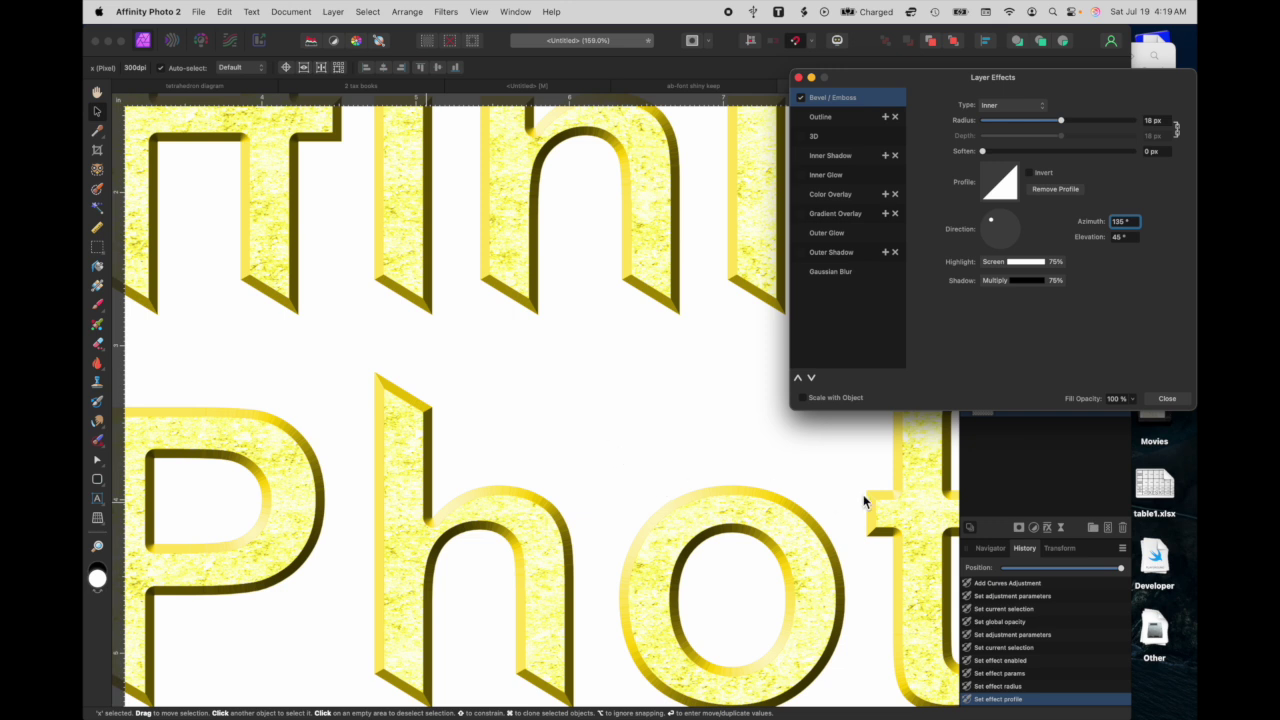
left_click(1121, 224)
type("45")
key("Return")
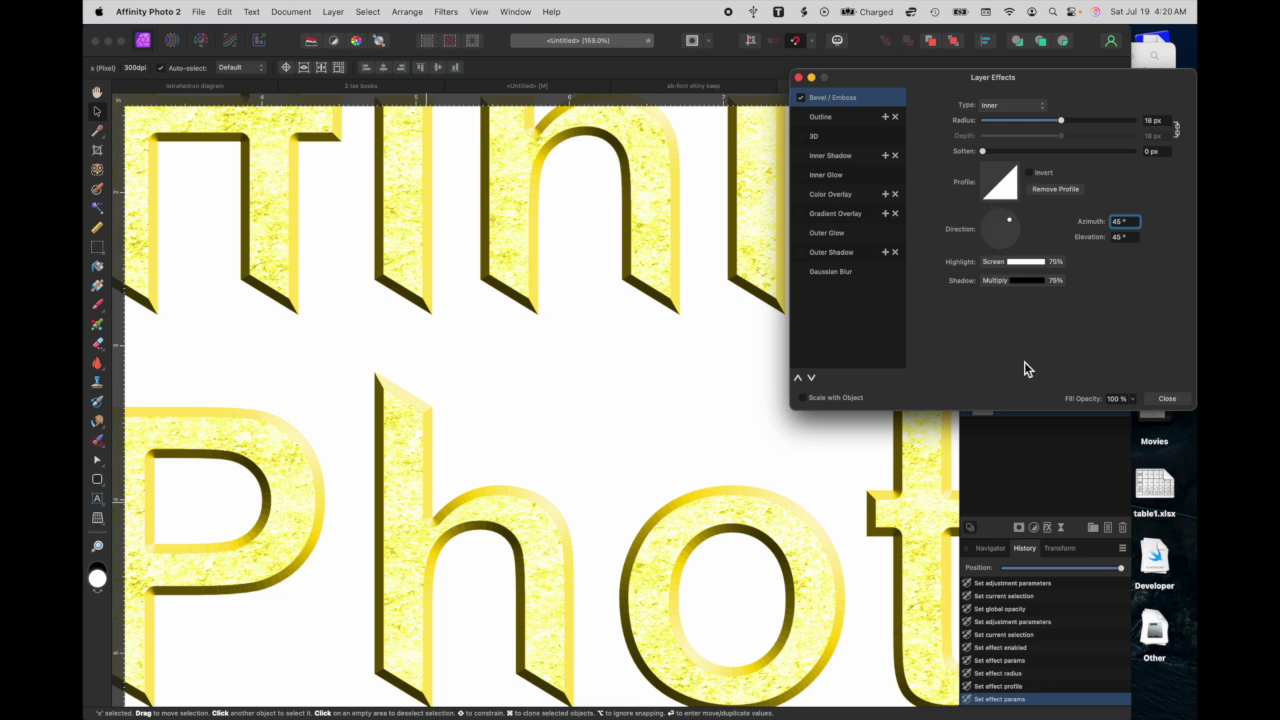
- Add an Outer Shadow effect to the x layer with 10% intensity and a radius of about 30.1 px
left_click(834, 253)
left_click(1148, 167)
type("10")
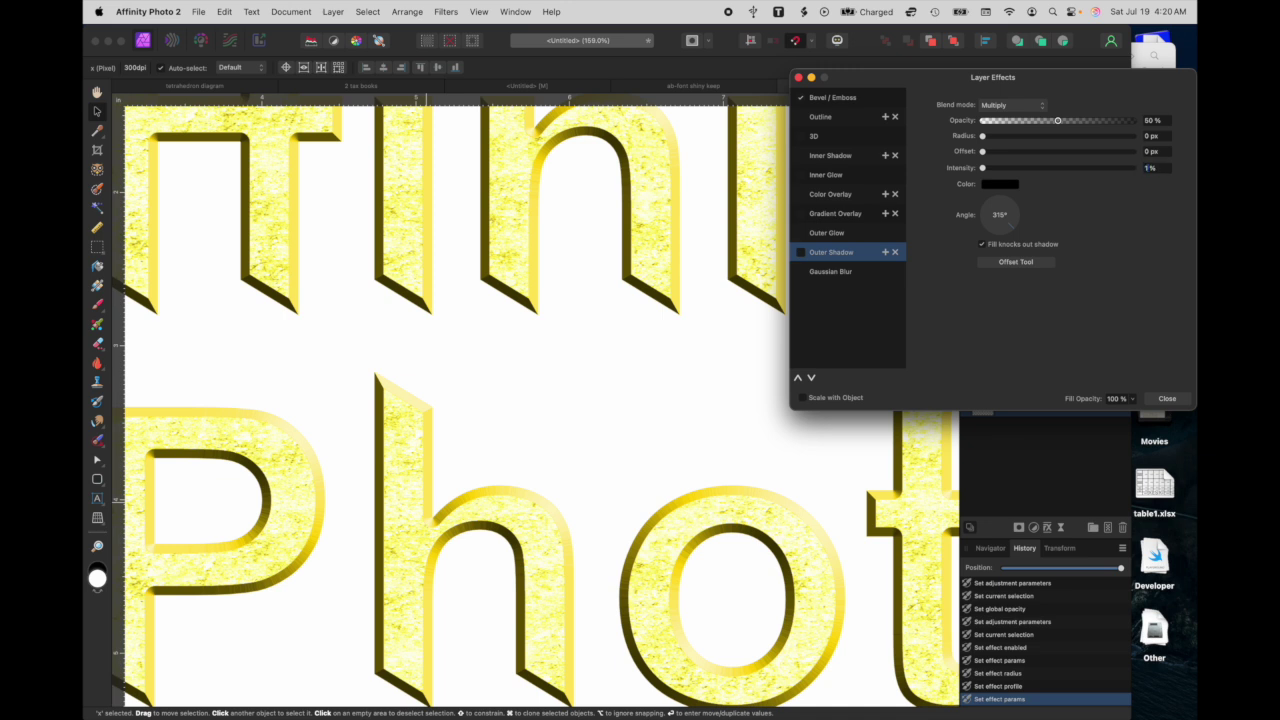
key("Return")
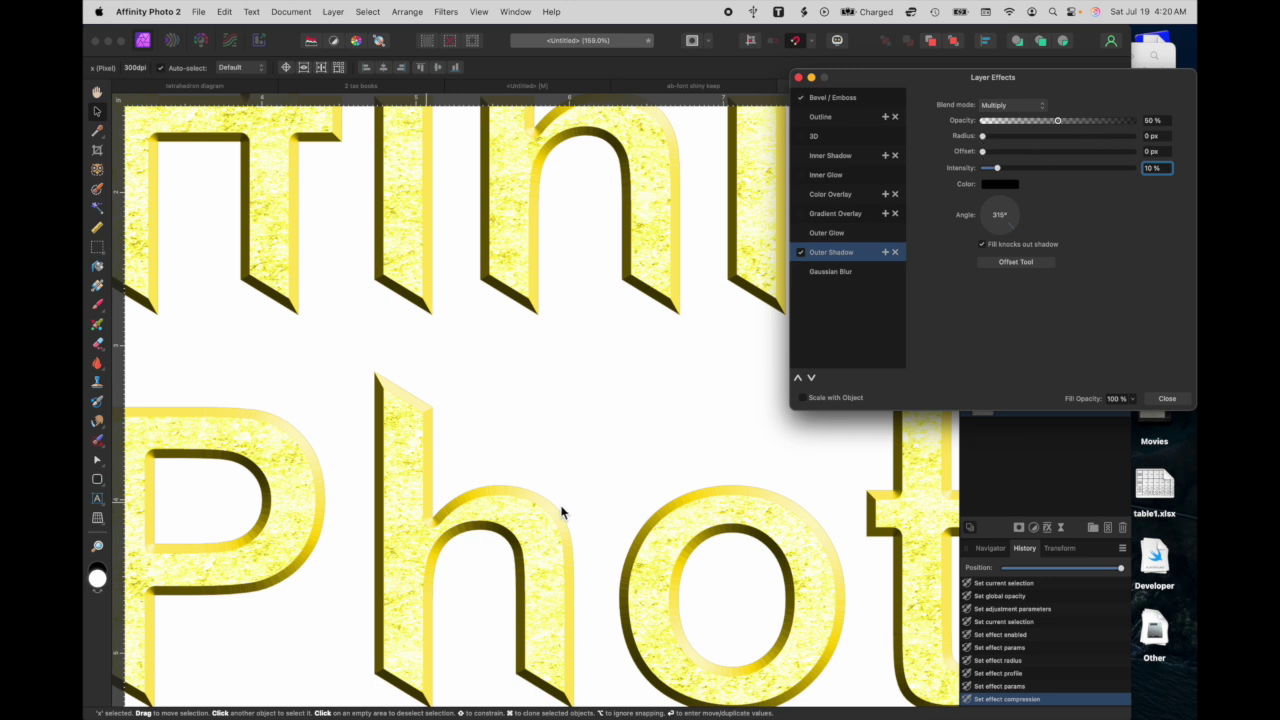
left_click_drag(985, 137, 1082, 140)
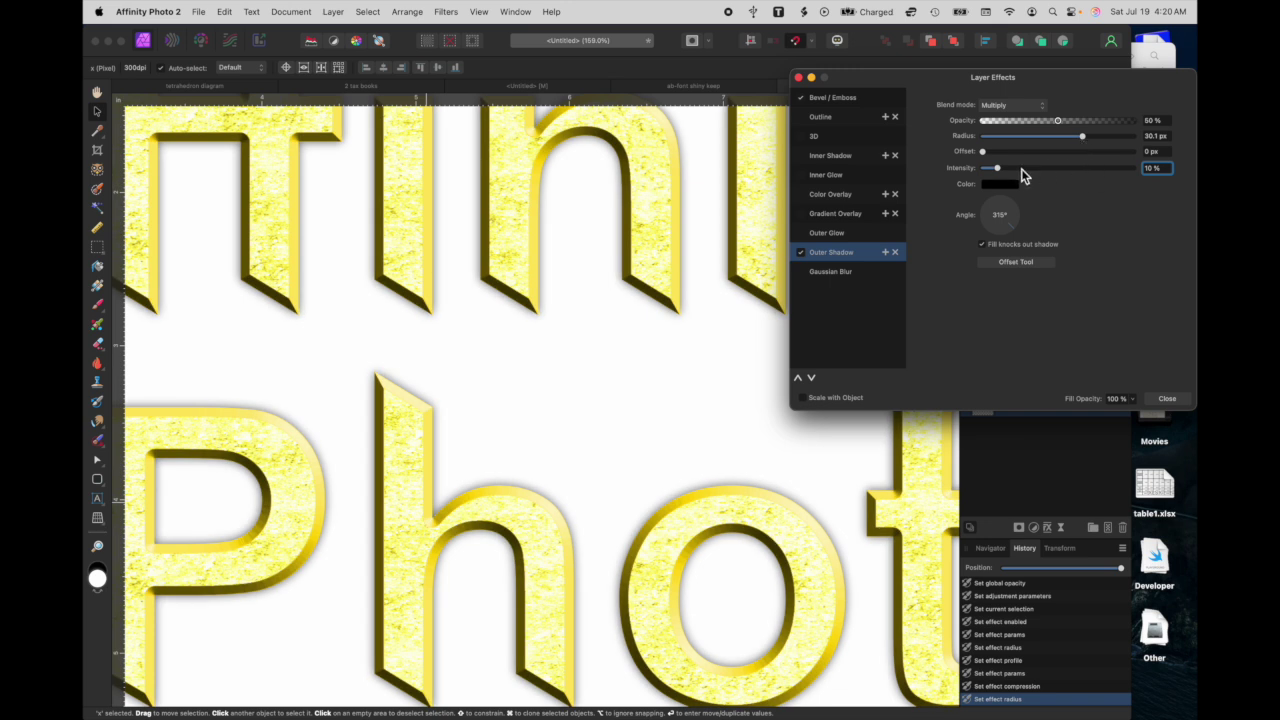
- Set the Outer Shadow's angle to 225° and its offset to 15 px, then close the layer effects
left_click(987, 237)
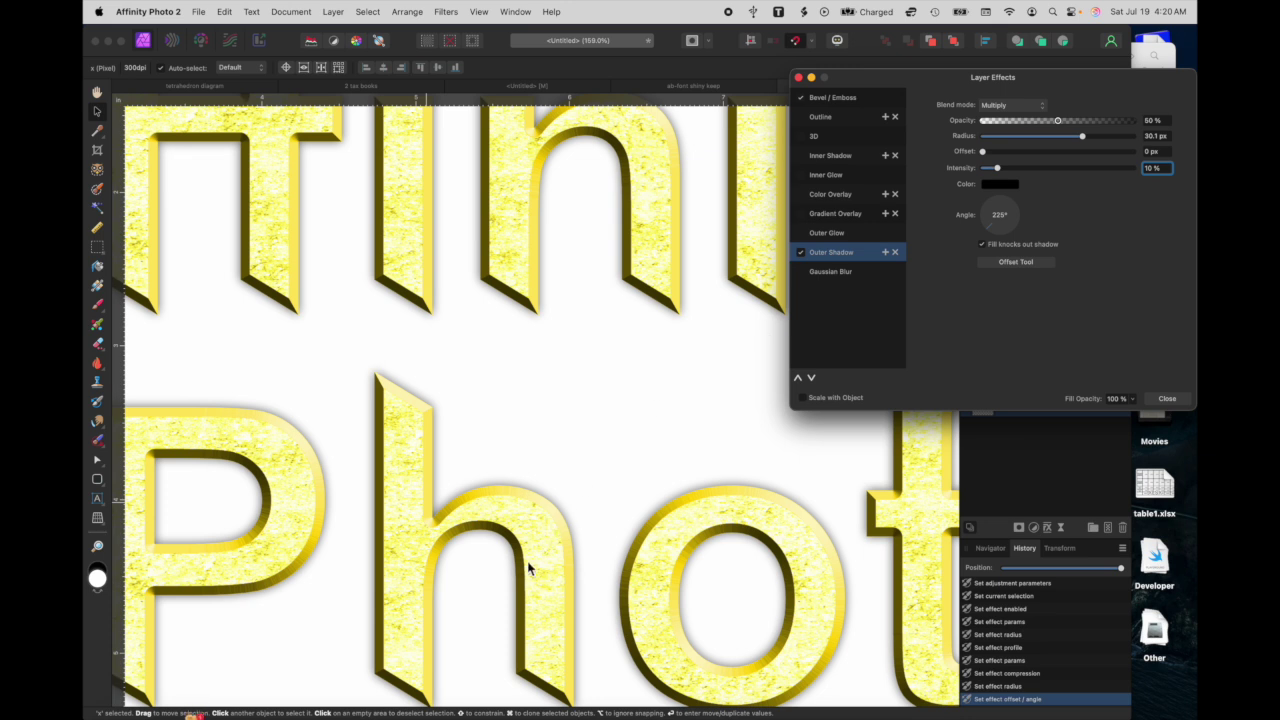
scroll(513, 572, "up", 5)
scroll(513, 572, "up", 2)
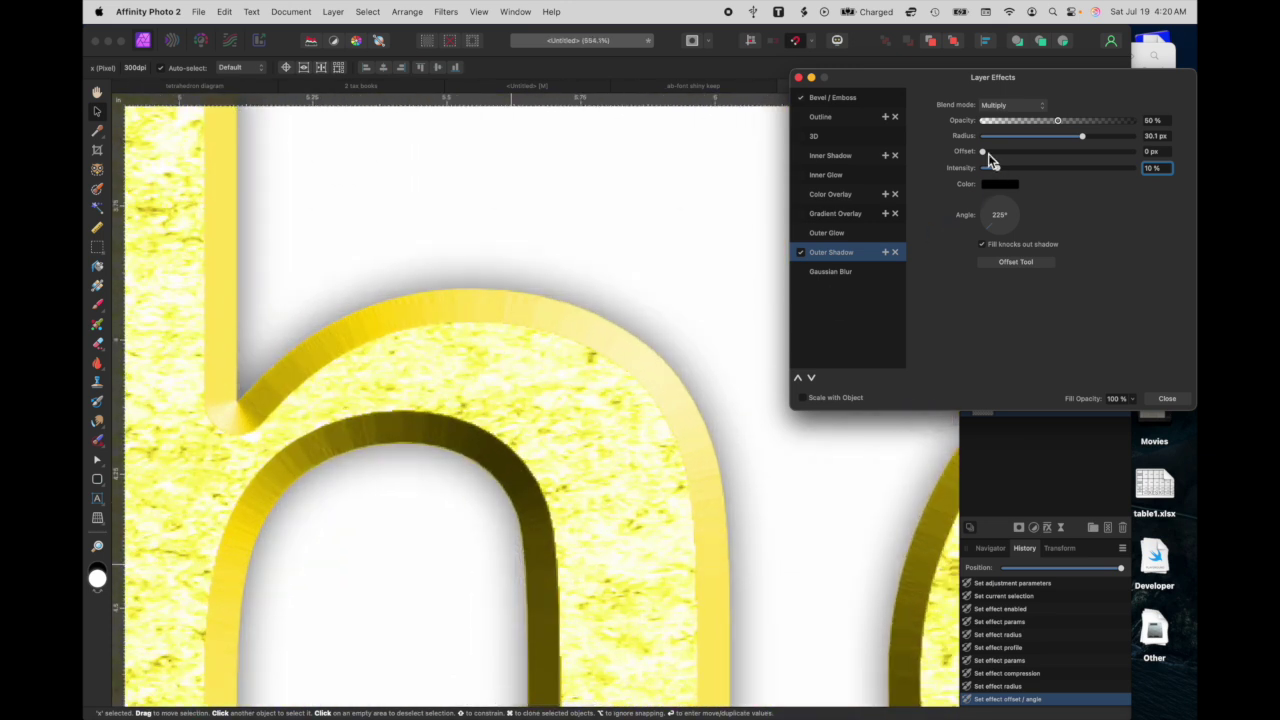
left_click_drag(994, 150, 1062, 150)
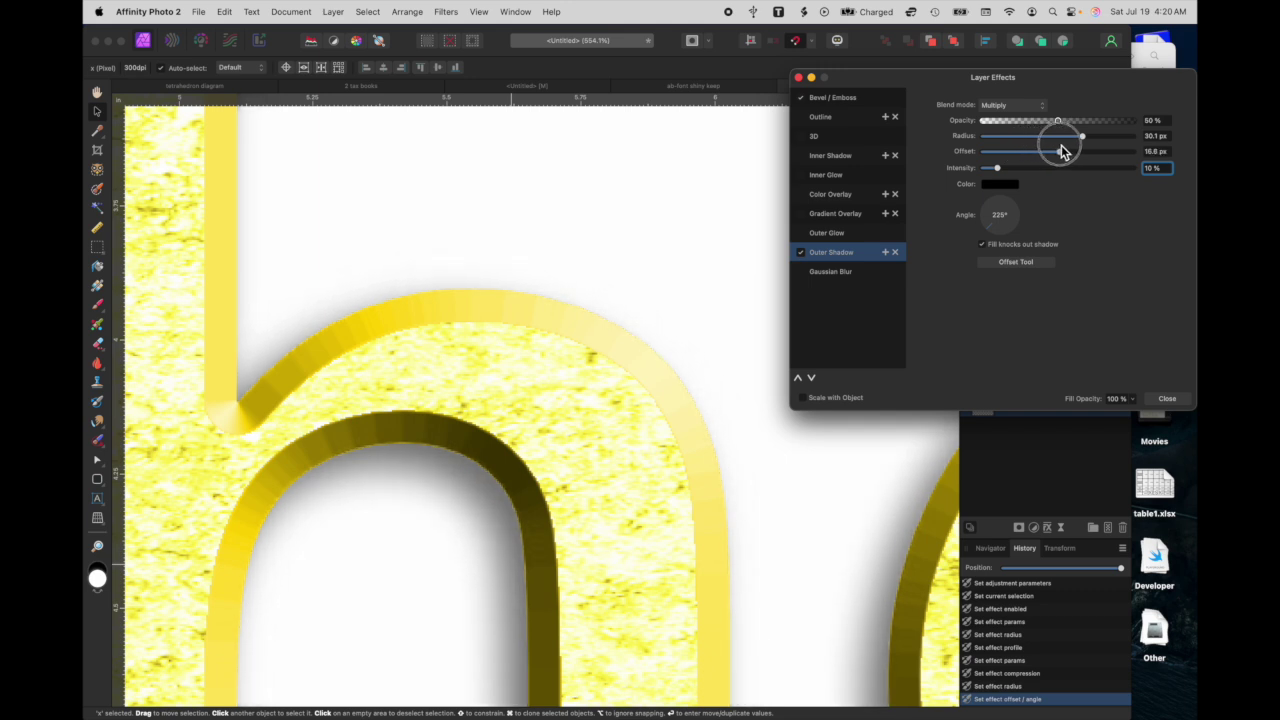
left_click(801, 252)
left_click(802, 254)
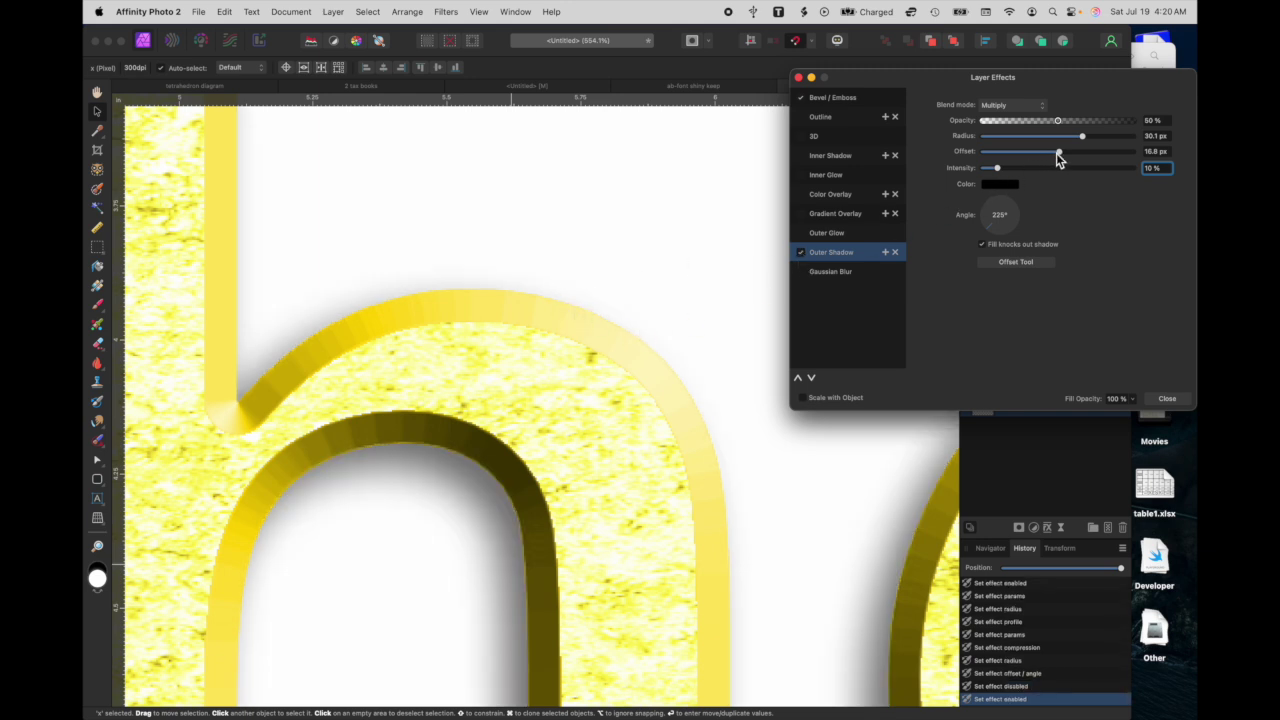
left_click_drag(1061, 152, 1058, 156)
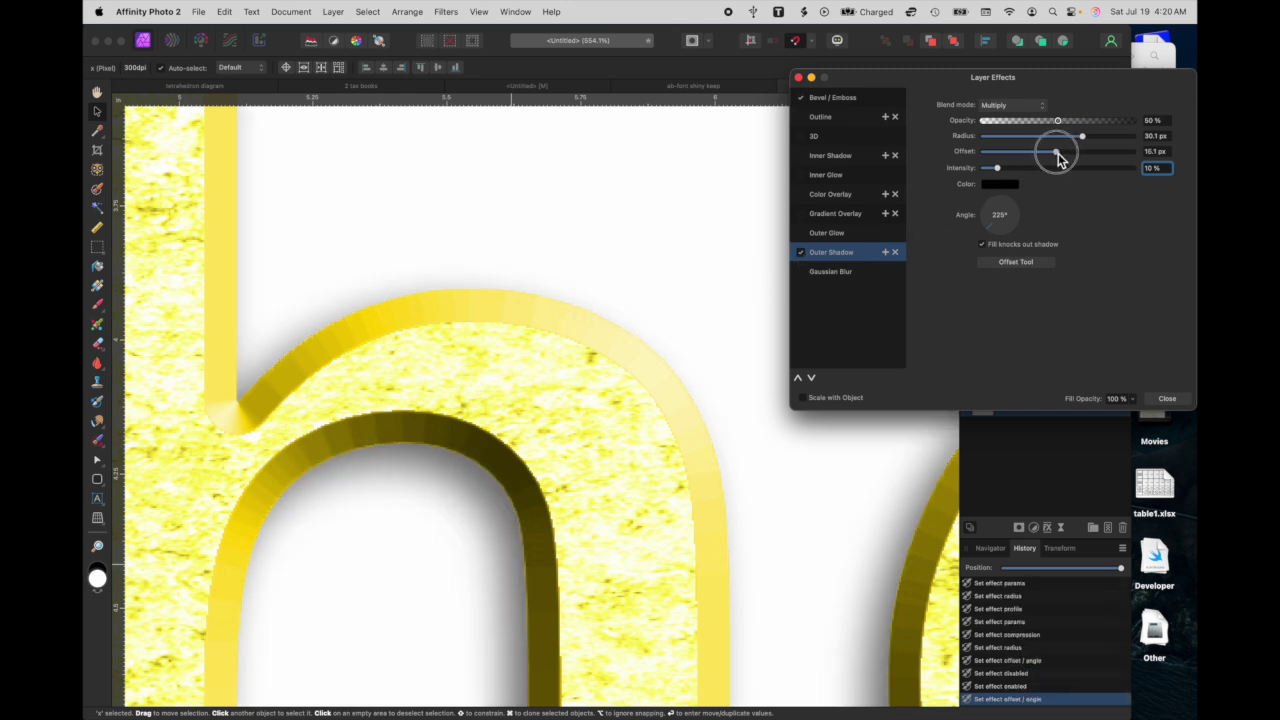
left_click(801, 253)
left_click(801, 253)
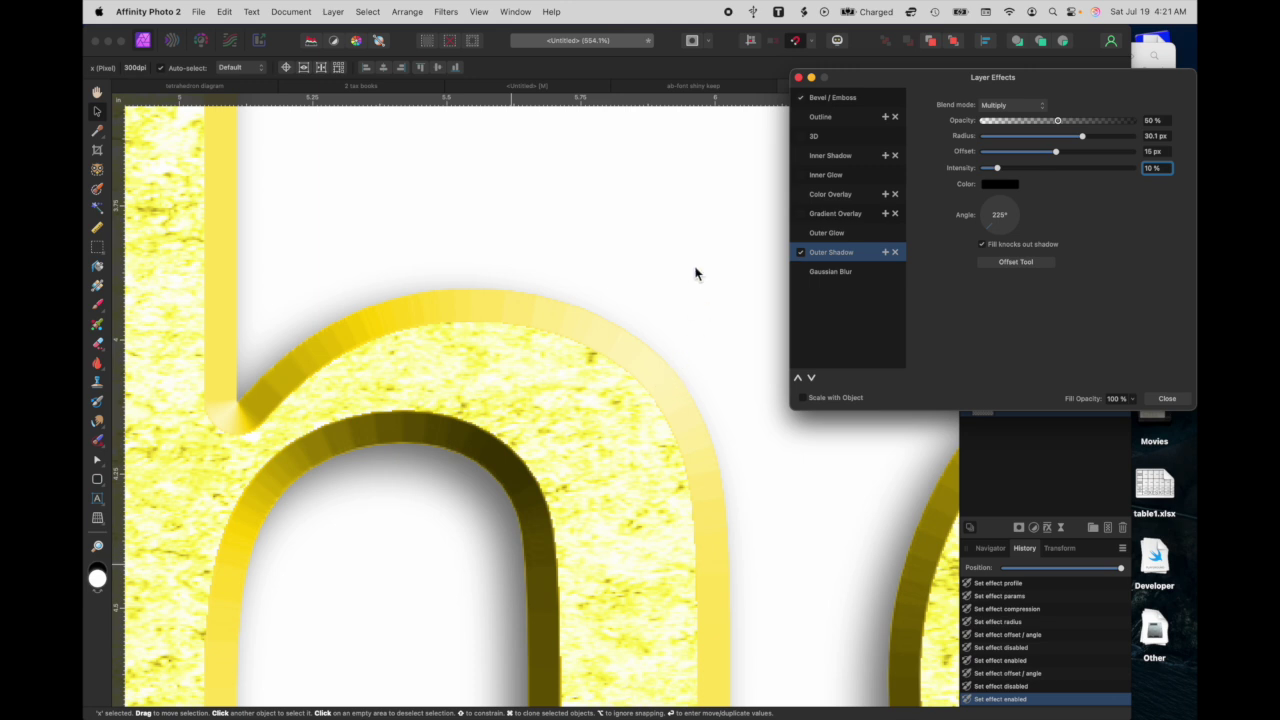
left_click(798, 78)
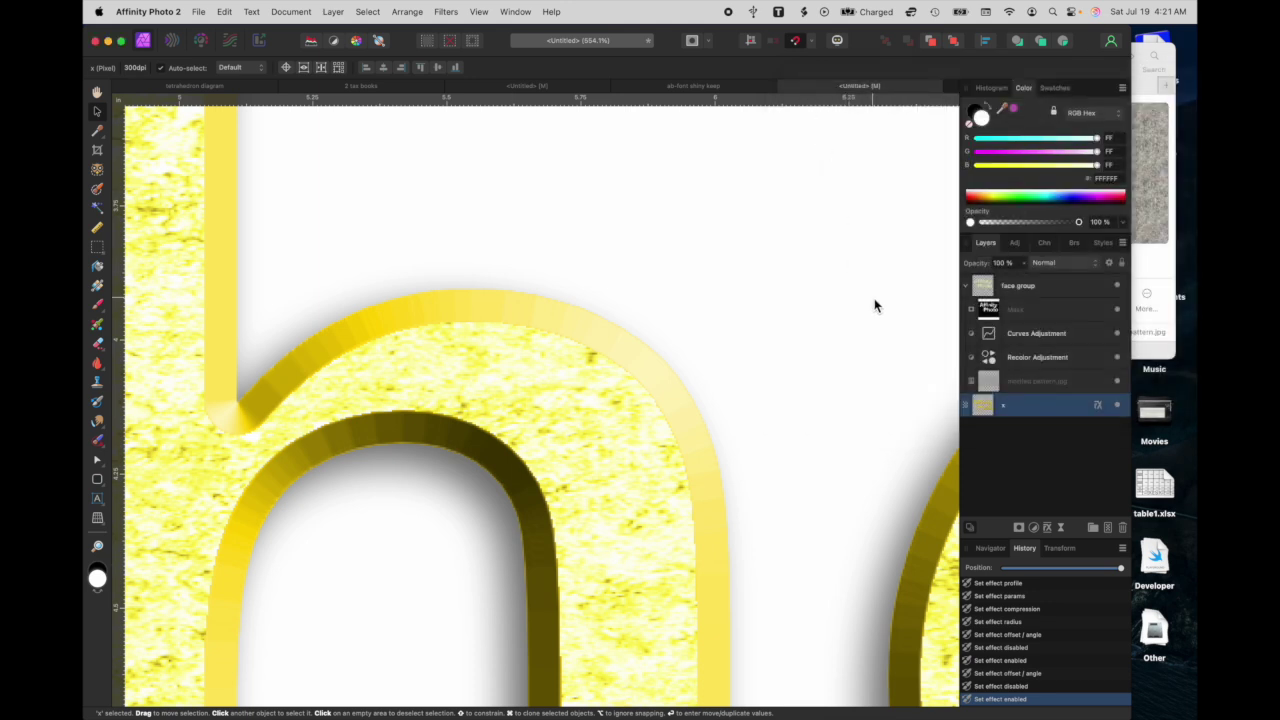
- Add a Curves adjustment directly above the x layer and close its settings without changing the curve
left_click(1034, 528)
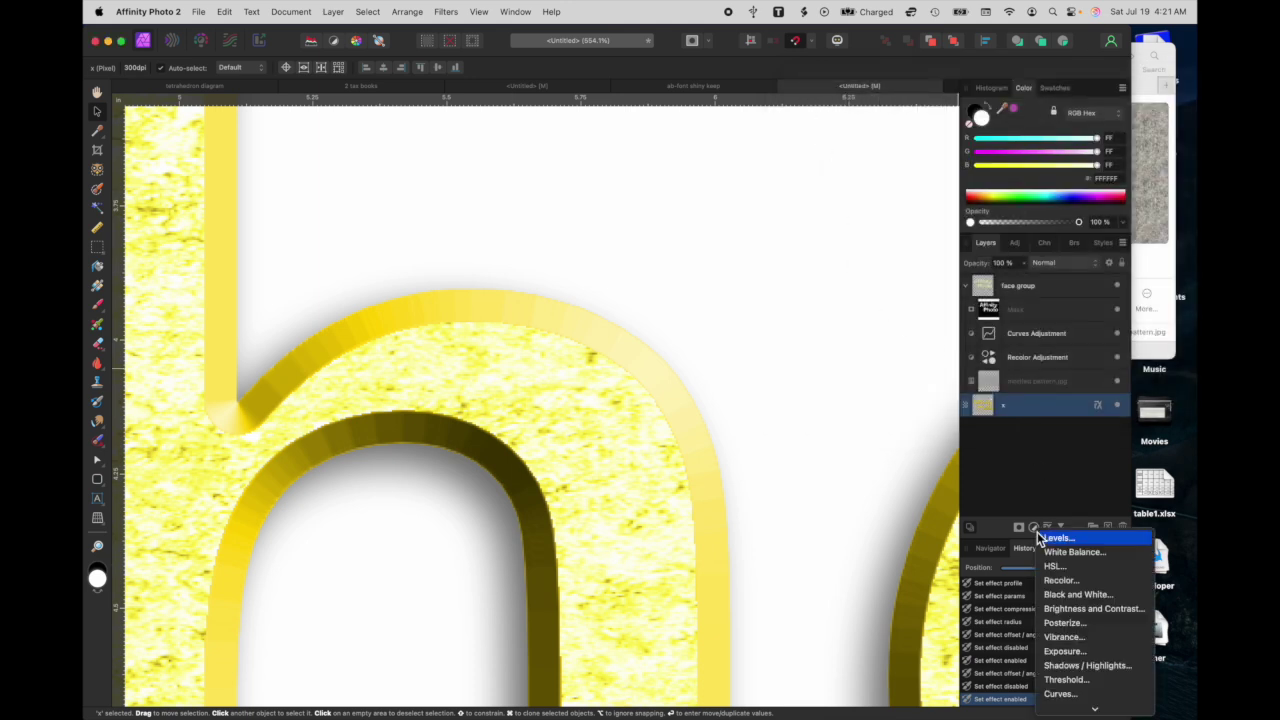
left_click(1066, 696)
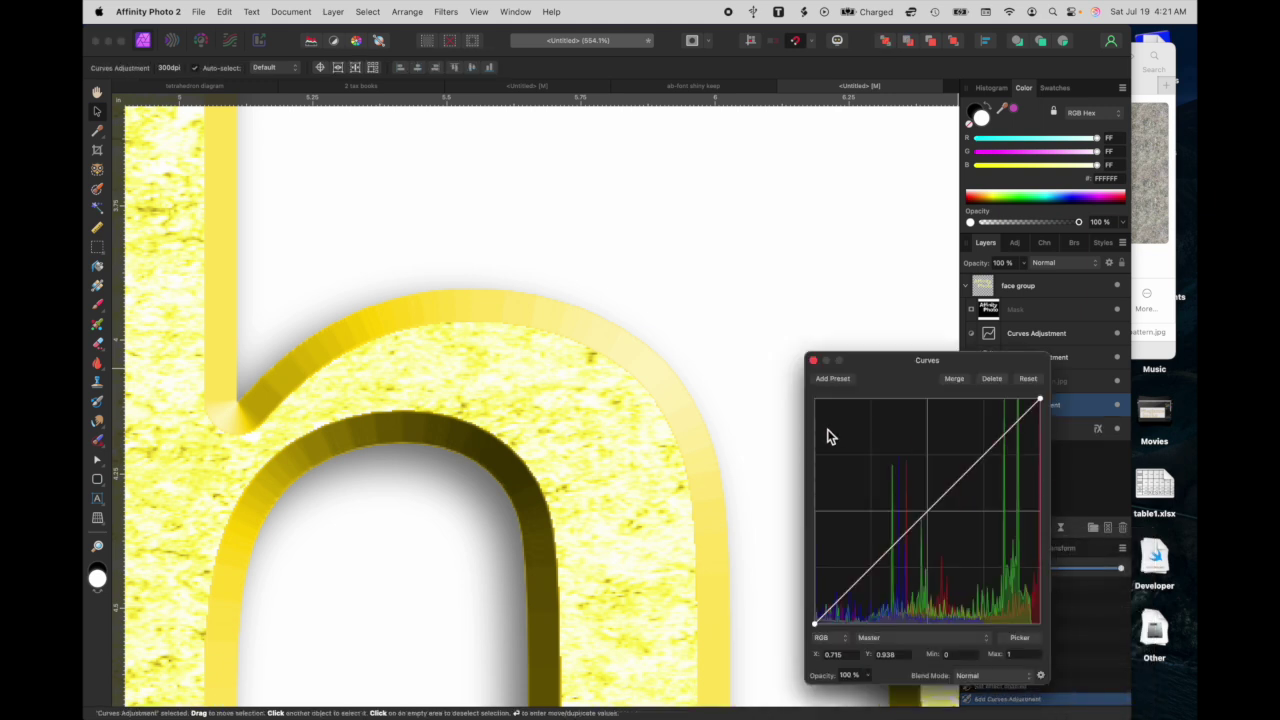
left_click(815, 361)
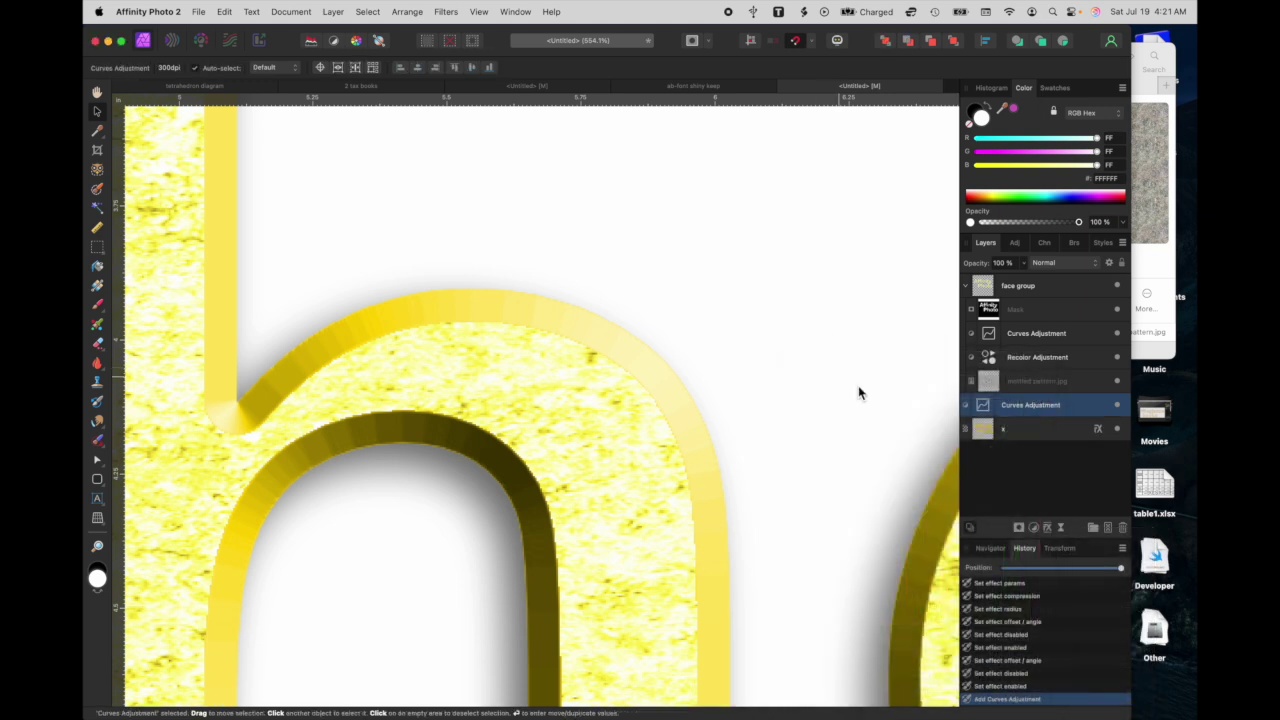
- Group the new Curves adjustment with the x layer under the name "bevel group"
left_click(1035, 430, "shift")
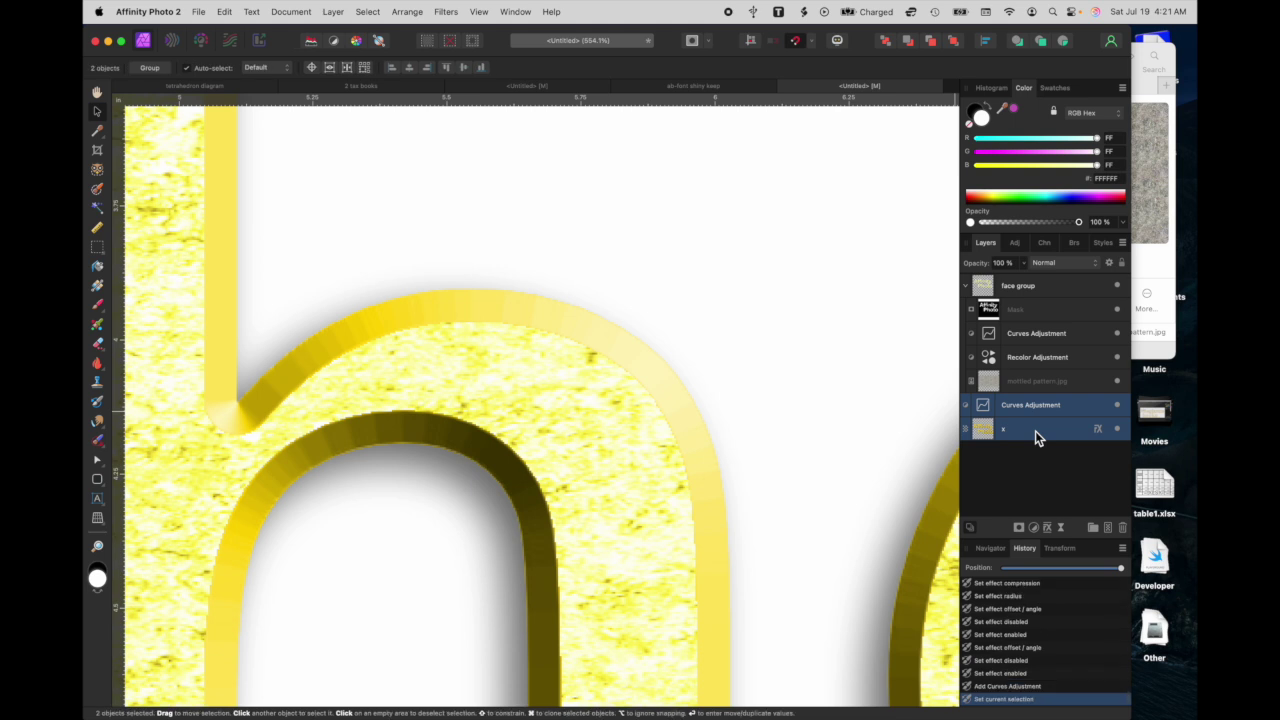
right_click(1035, 430)
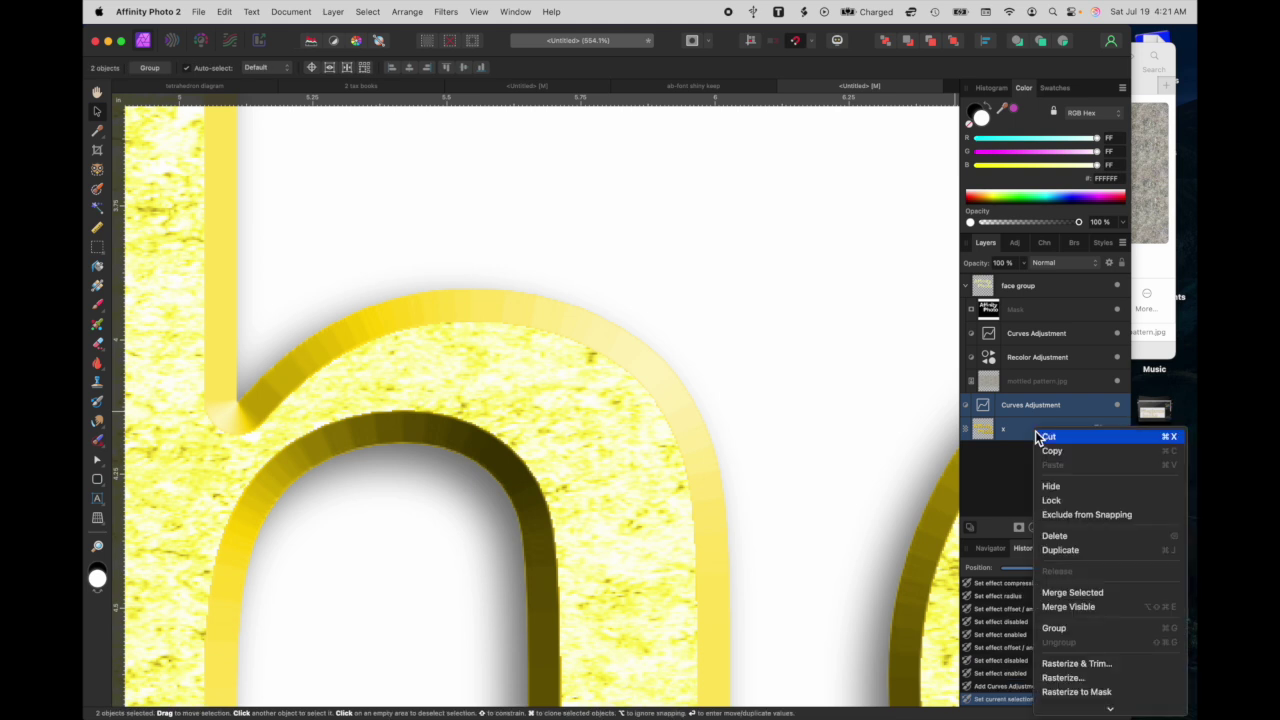
left_click(1053, 627)
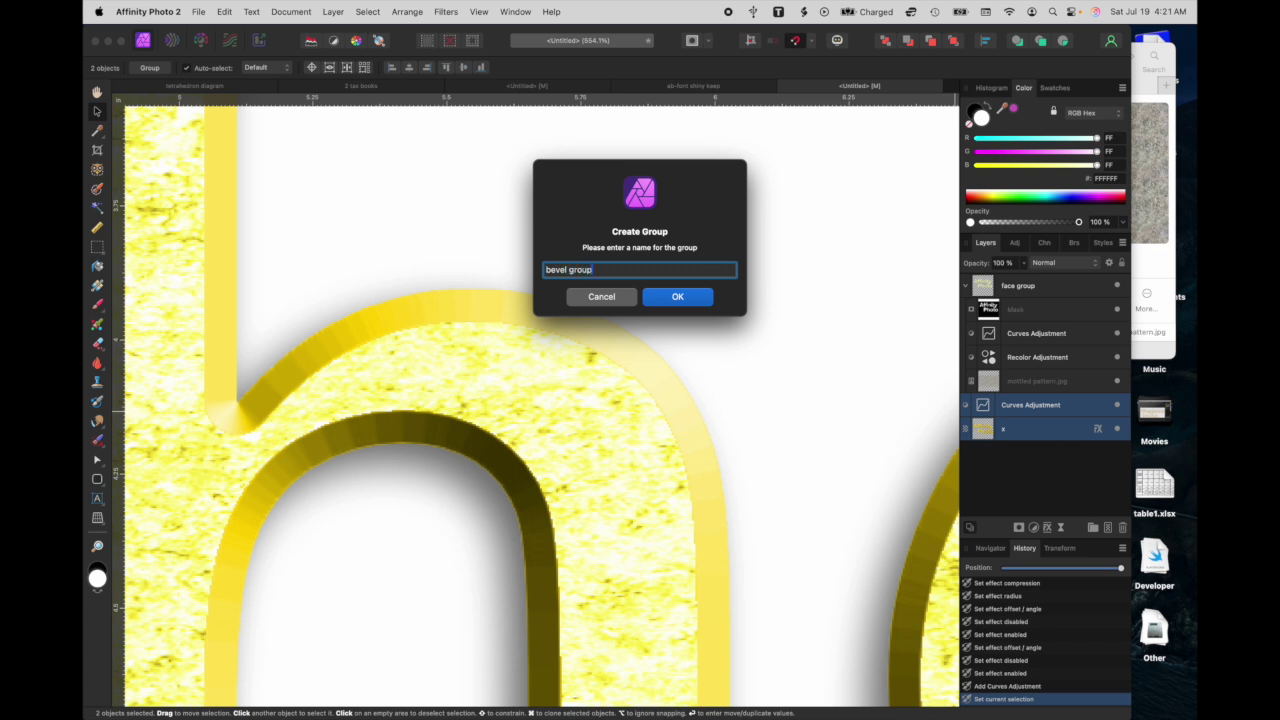
key("Return")
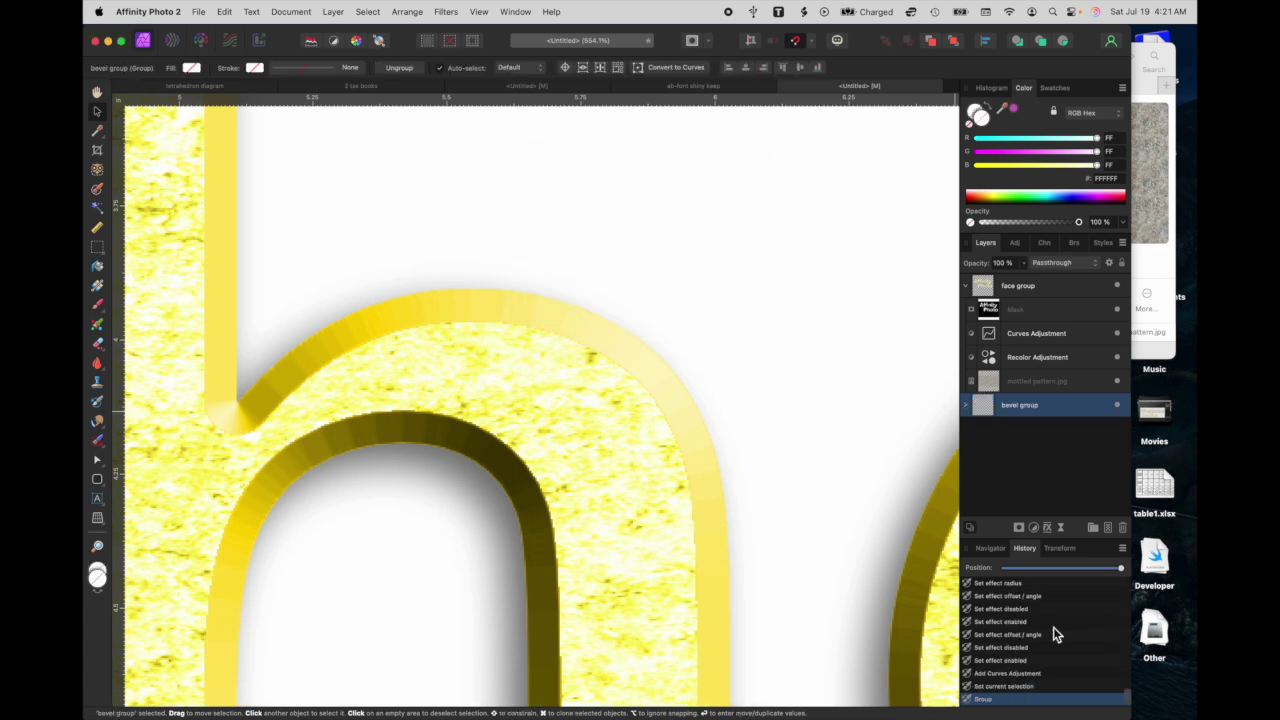
- Open the bevel group's Curves adjustment and add six nodes spread along the Master curve's diagonal
left_click(967, 406)
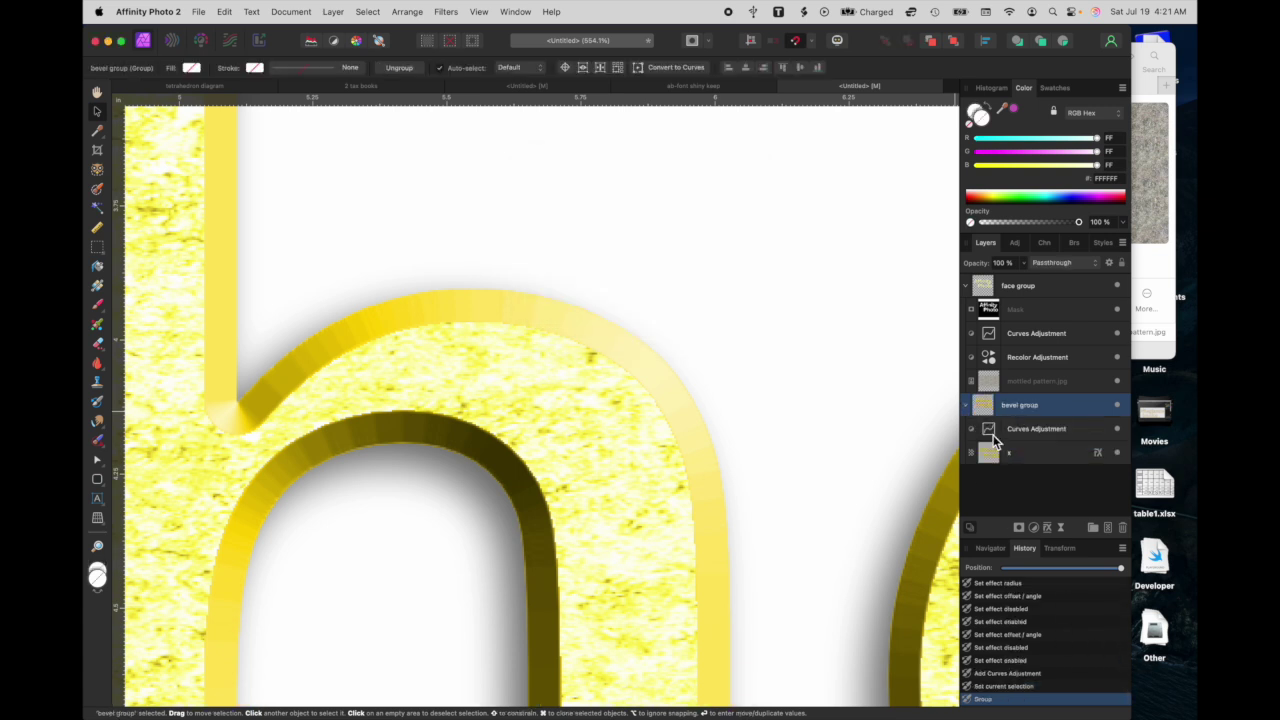
left_click(990, 433)
left_click(990, 433)
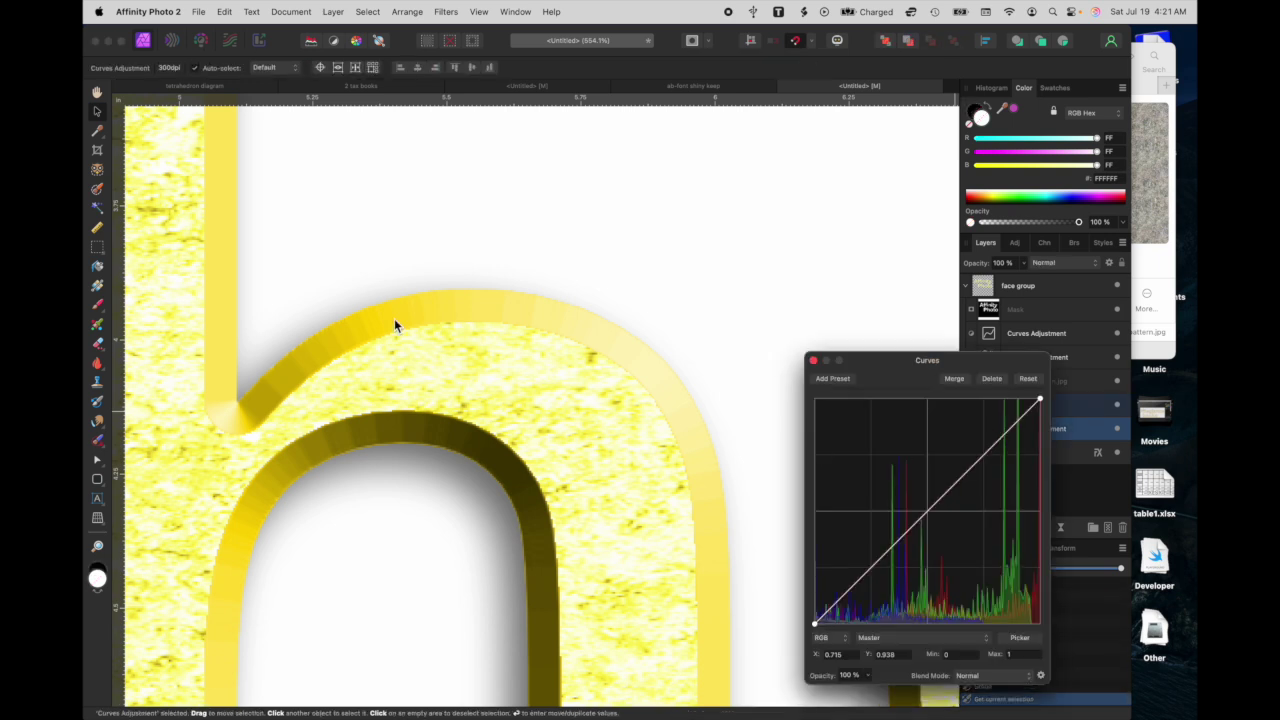
left_click(1007, 432)
left_click(983, 455)
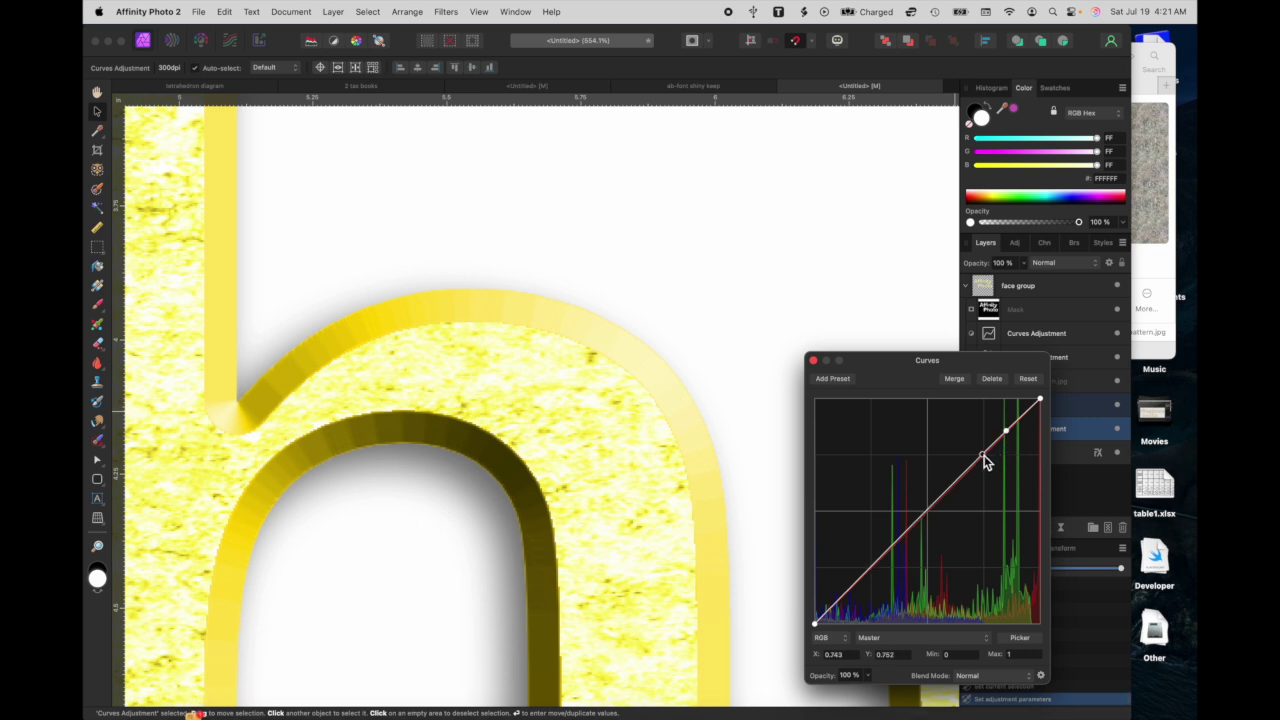
left_click(960, 479)
left_click(919, 522)
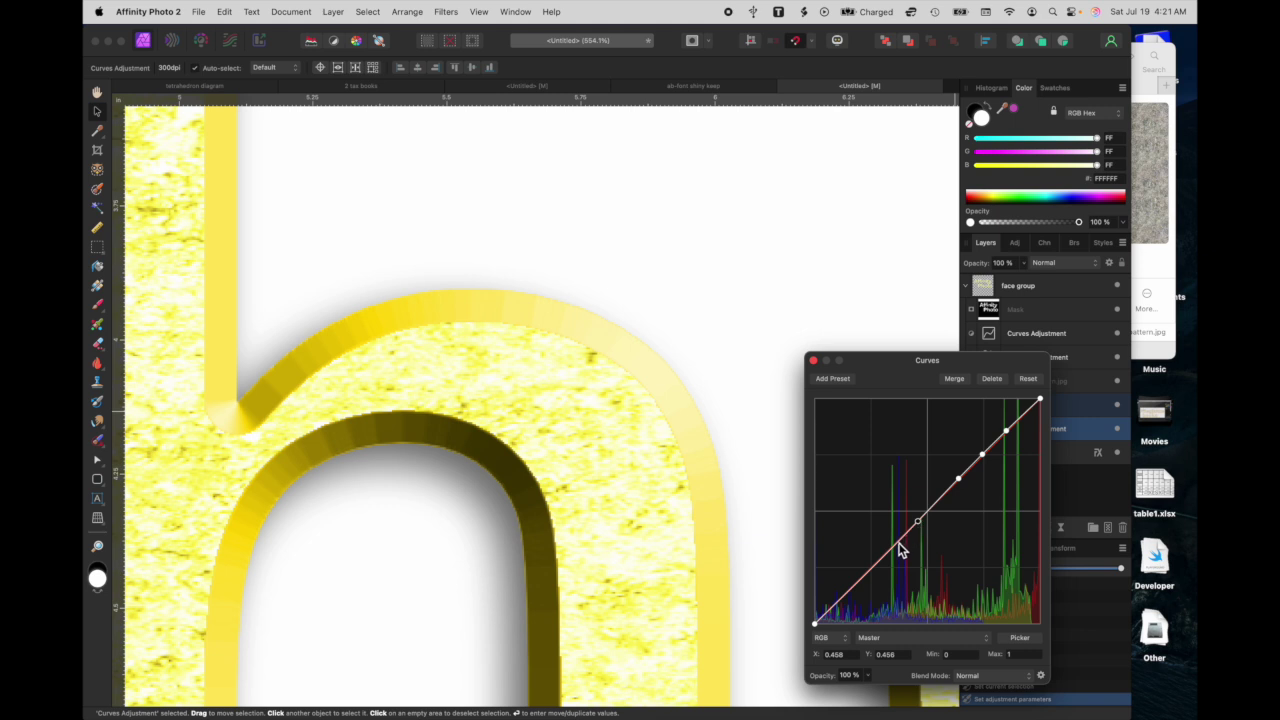
left_click(890, 550)
left_click(858, 582)
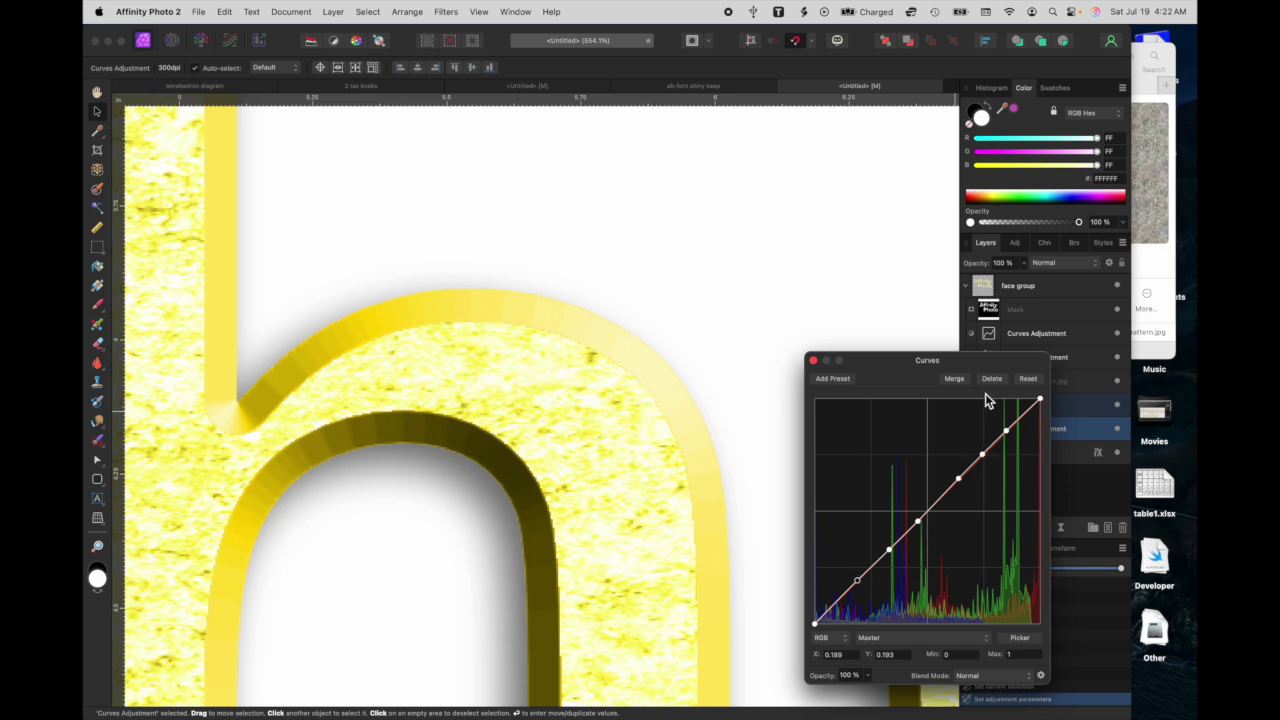
- Reshape the Master curve's highlights, pulling the white point slightly inward and raising the second-highest inner node to about X 0.81, Y 1
mouse_move(1043, 404)
left_mouse_down()
mouse_move(1046, 417)
mouse_move(1040, 400)
mouse_move(1010, 401)
mouse_move(1033, 400)
mouse_move(1007, 440)
left_mouse_up()
left_click(1007, 432)
left_click_drag(984, 458, 998, 400)
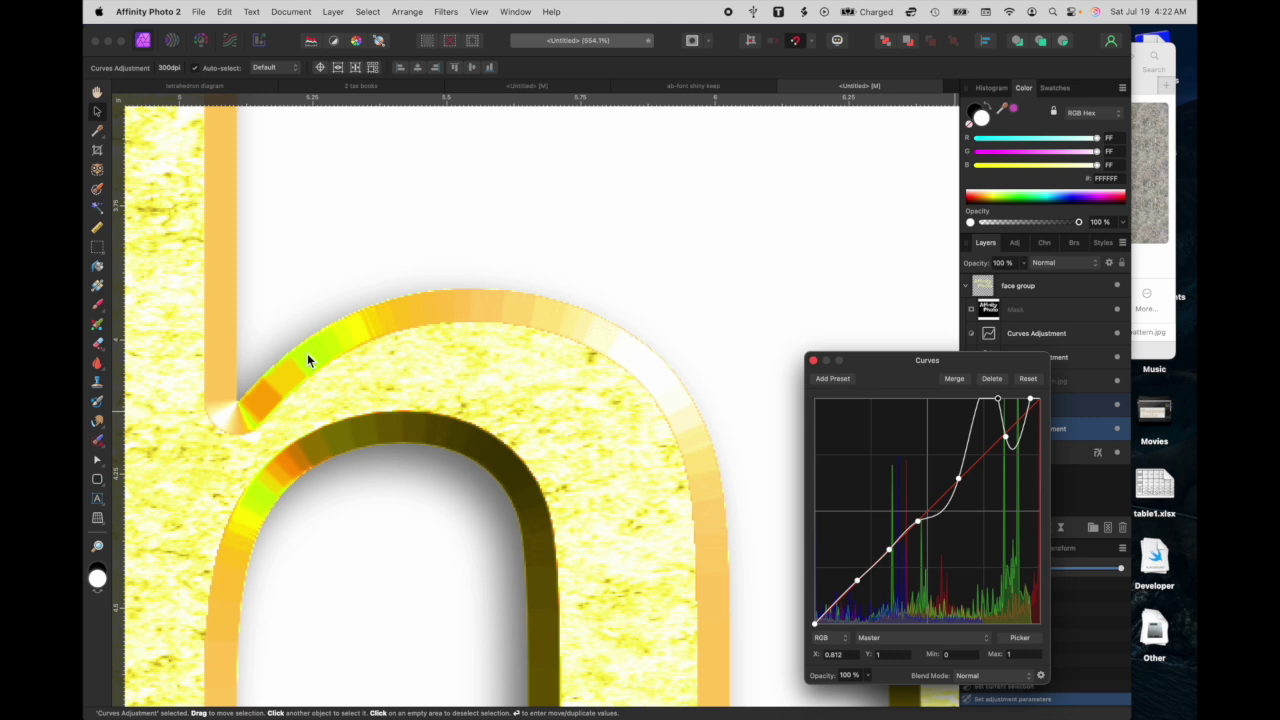
- Shape the Master curve's midtones into a peak at about X 0.45, Y 0.76 and a dip at about X 0.64, Y 0.52
scroll(307, 353, "down", 6)
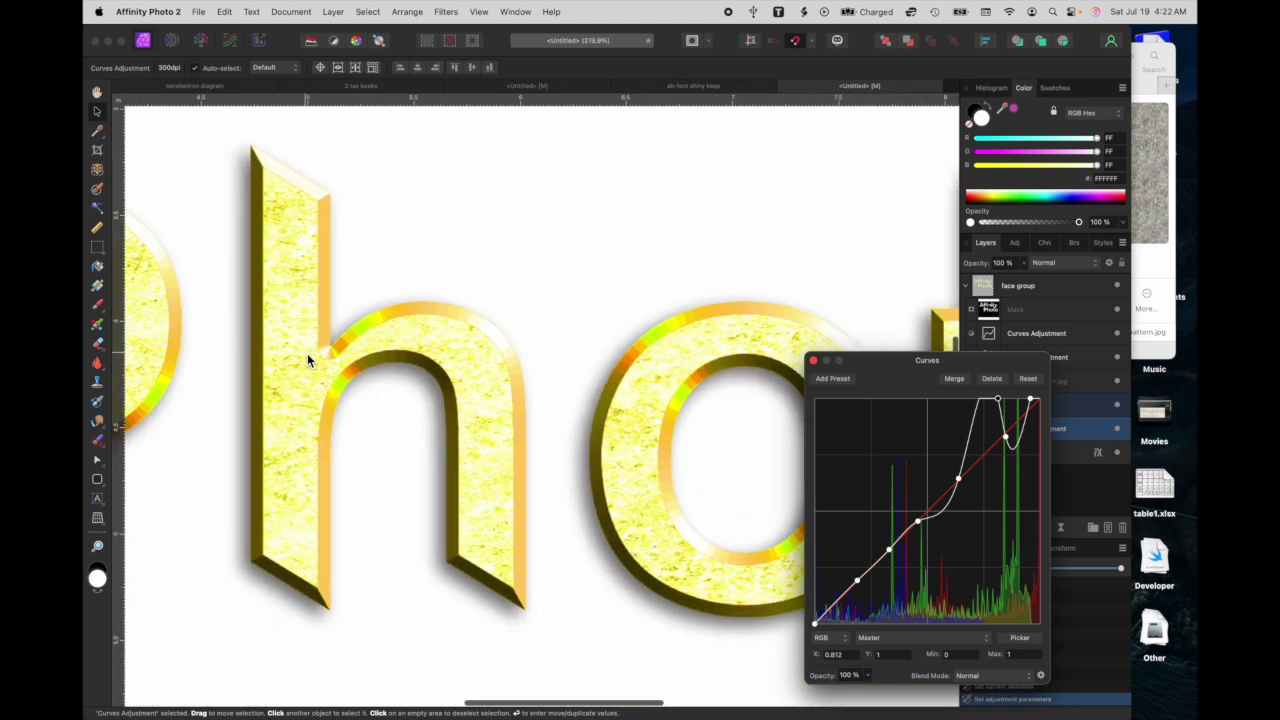
left_click_drag(921, 521, 914, 470)
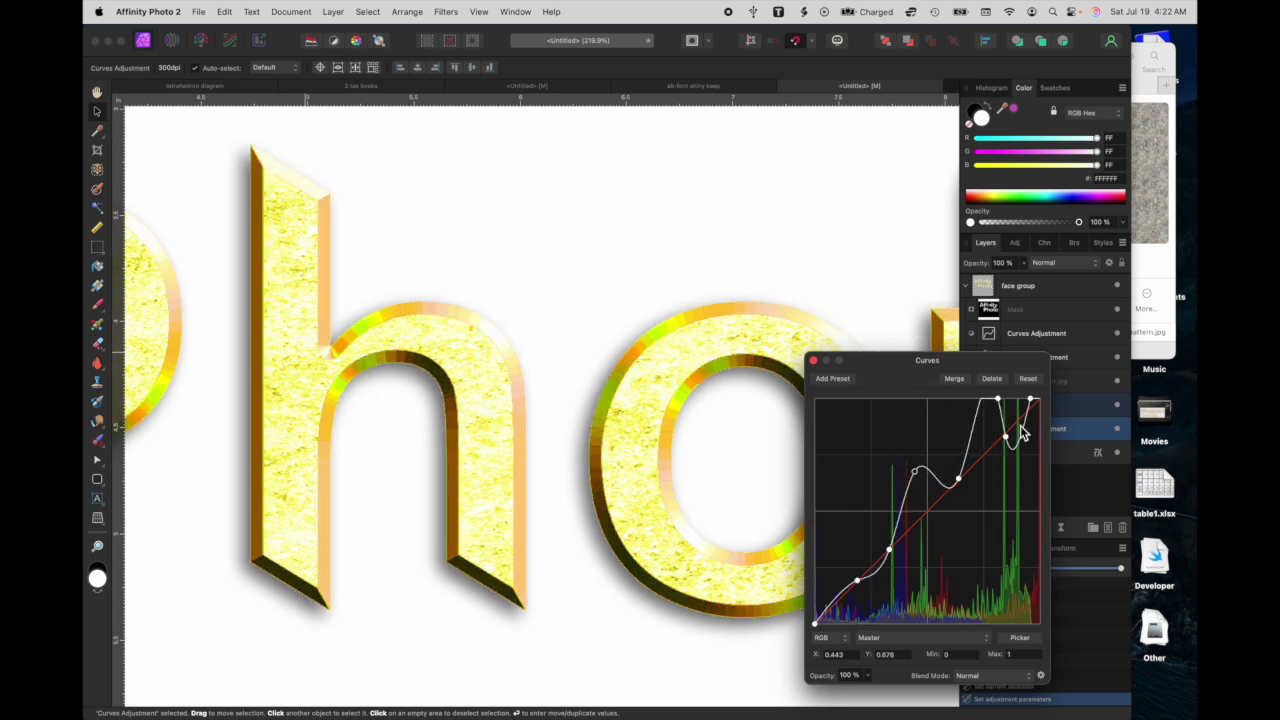
left_click(964, 490)
left_click_drag(965, 489, 966, 494)
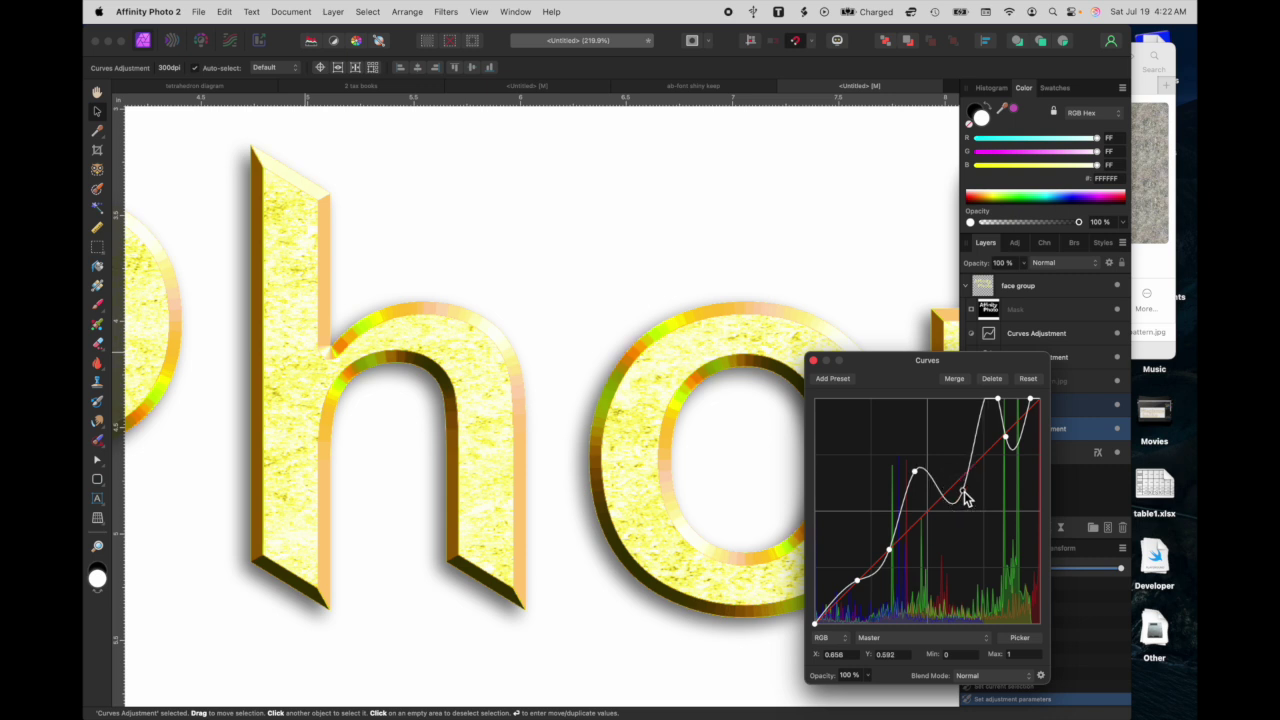
scroll(240, 318, "up", 3)
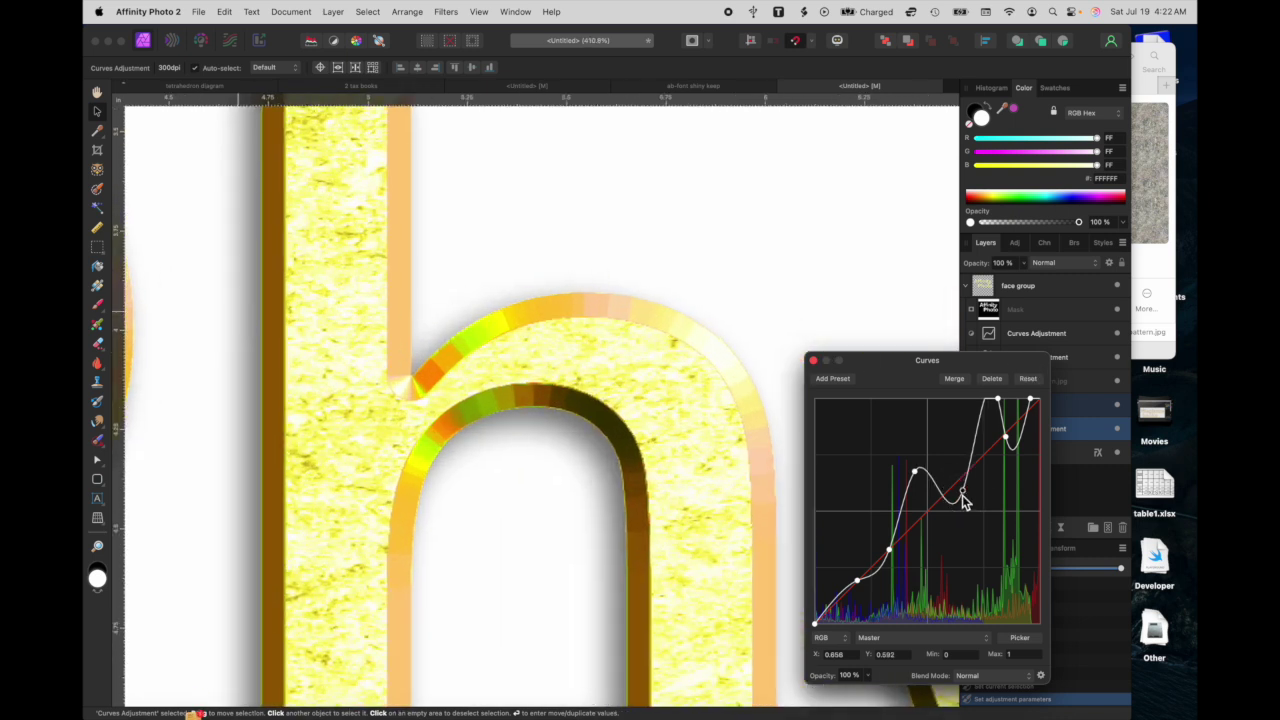
left_click_drag(963, 497, 961, 513)
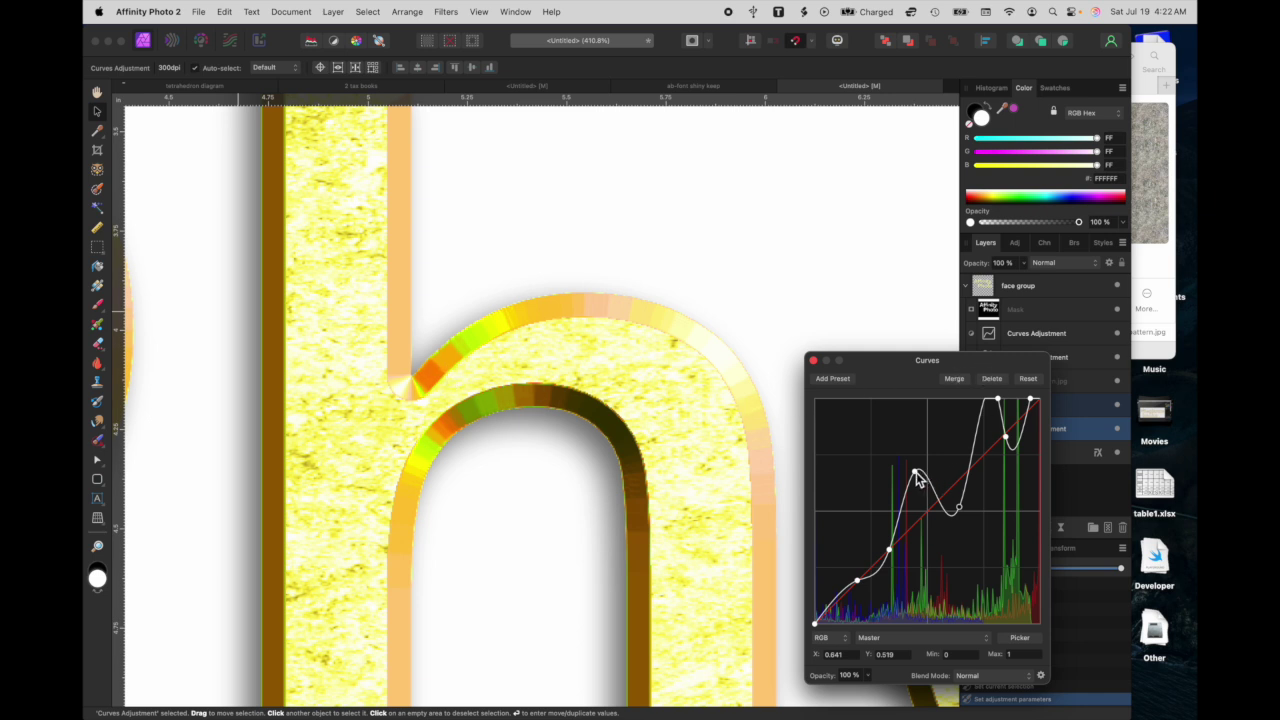
left_click_drag(917, 476, 912, 455)
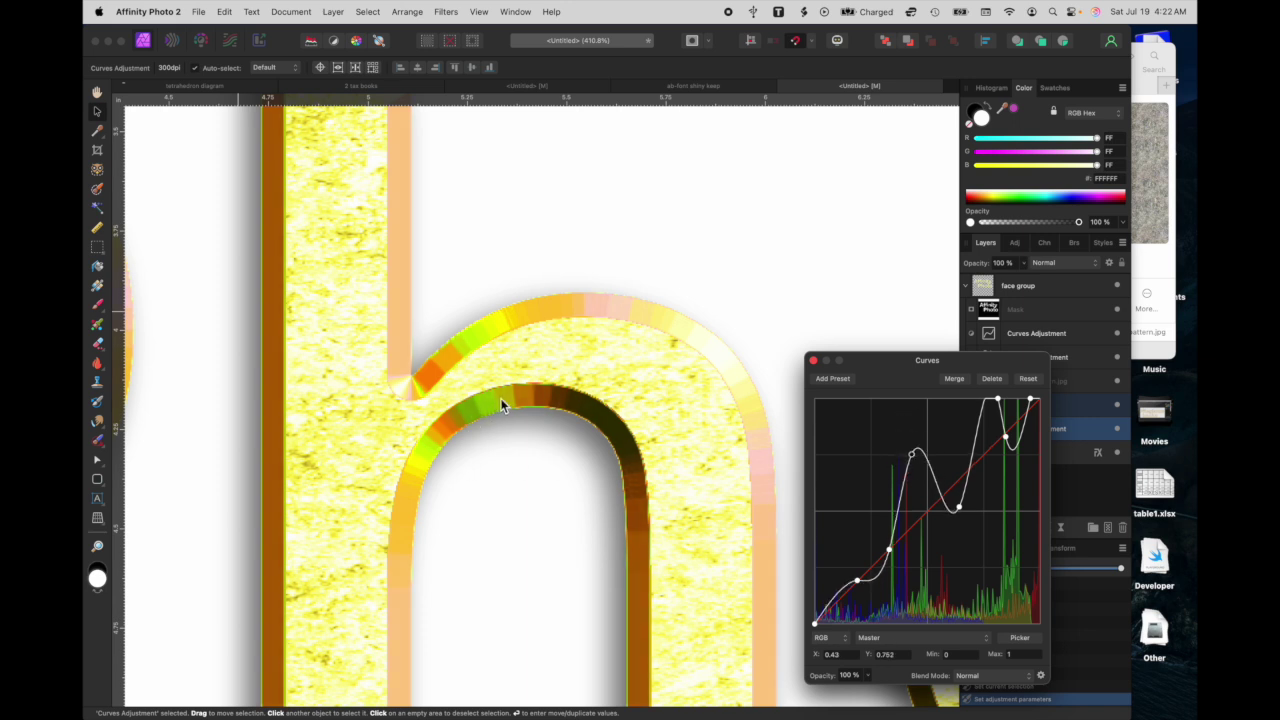
left_click_drag(914, 457, 917, 458)
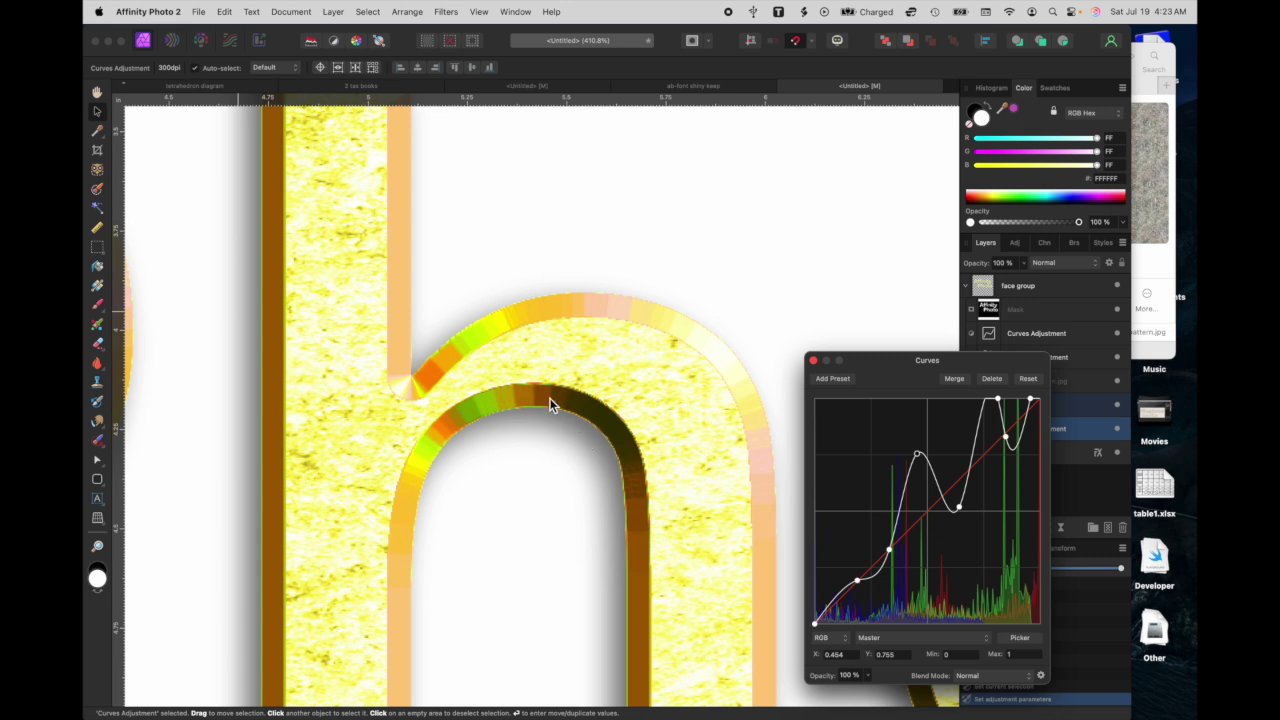
- Raise the Master curve's two shadow nodes to about X 0.17, Y 0.35 and X 0.32, Y 0.36
scroll(543, 395, "down", 3)
scroll(543, 395, "down", 2)
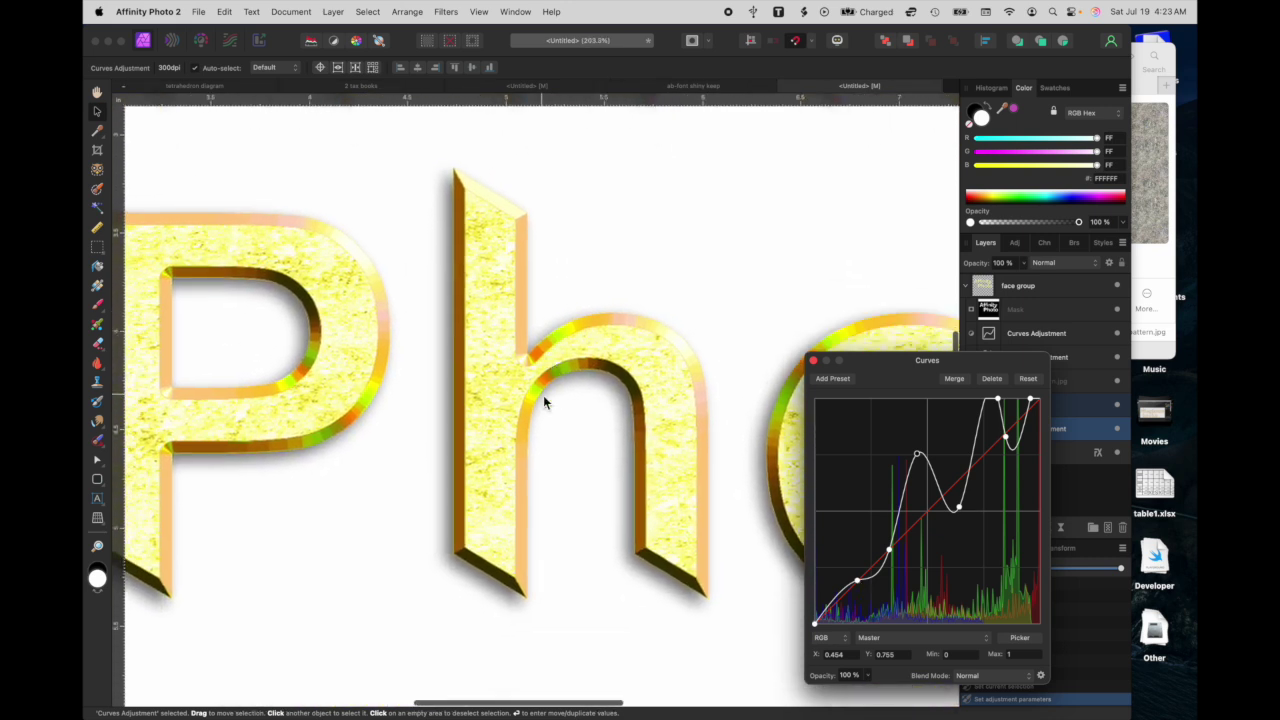
scroll(500, 594, "up", 5)
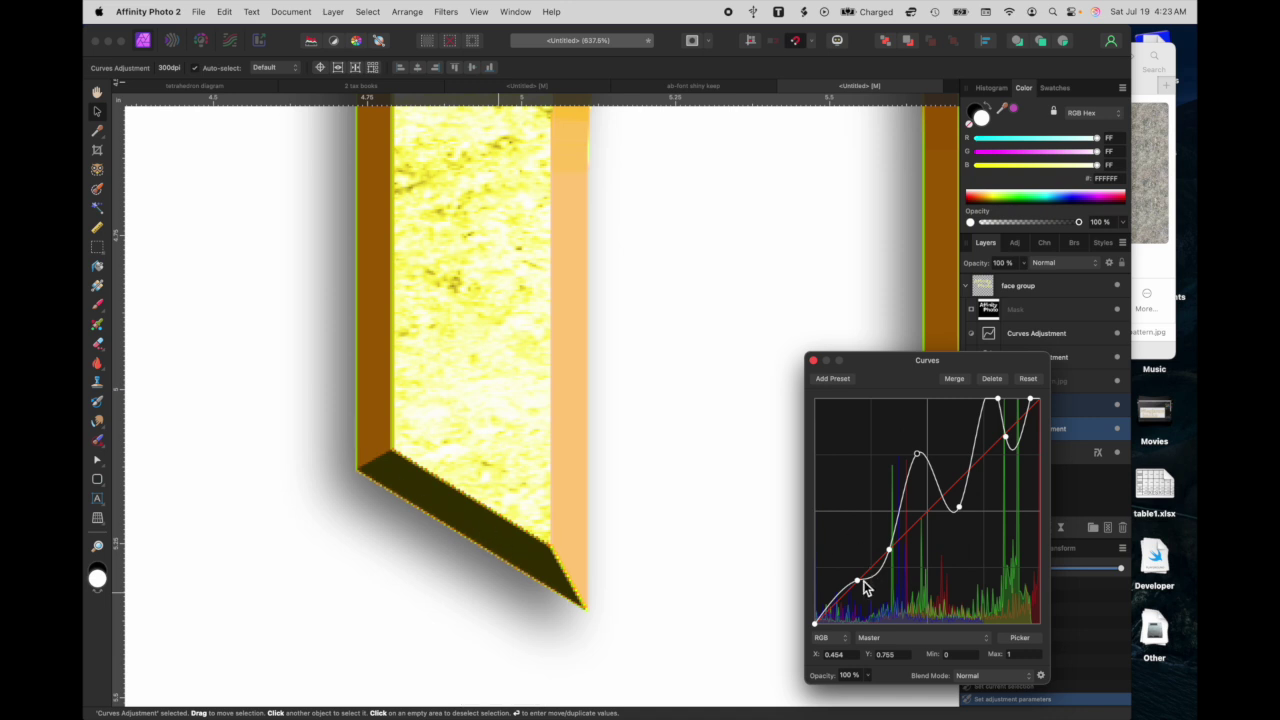
left_click_drag(857, 580, 855, 554)
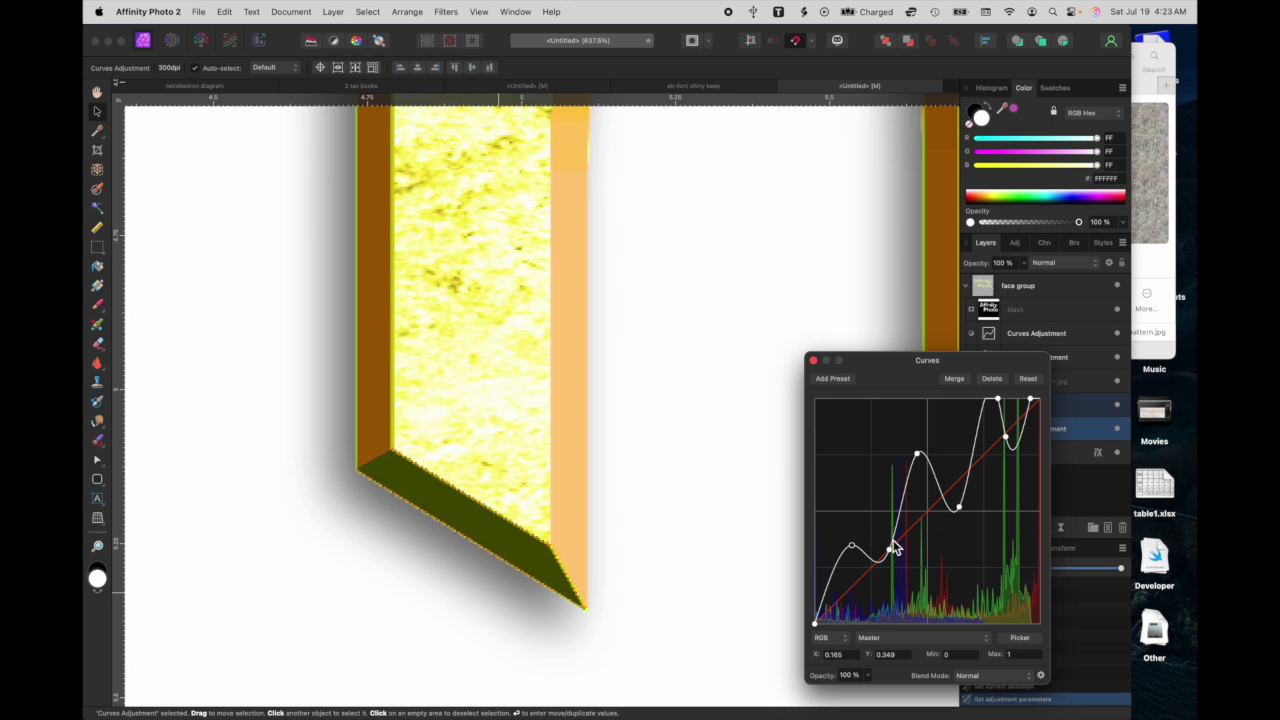
left_click_drag(890, 556, 892, 551)
scroll(697, 291, "down", 5)
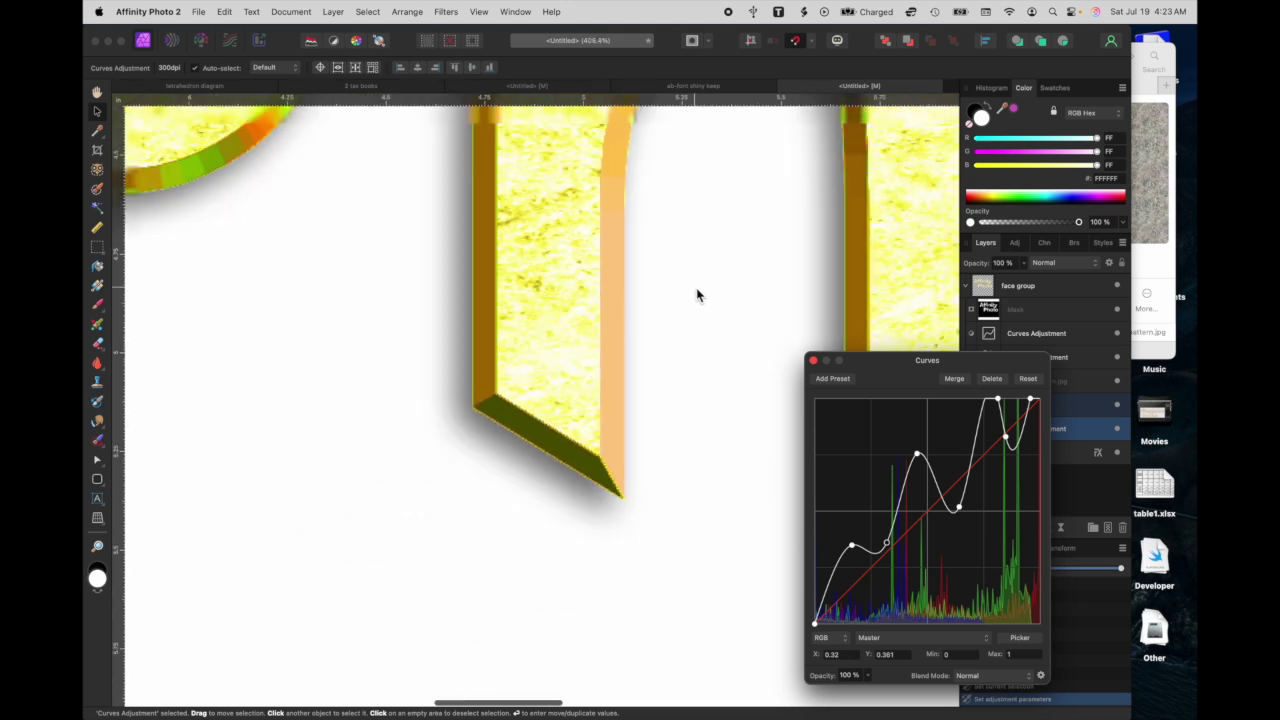
- Lift the Curves adjustment's Blue channel slightly with a highlight node at about X 0.9, Y 0.91, and close the adjustment
scroll(697, 291, "up", 5)
scroll(697, 291, "right", 4)
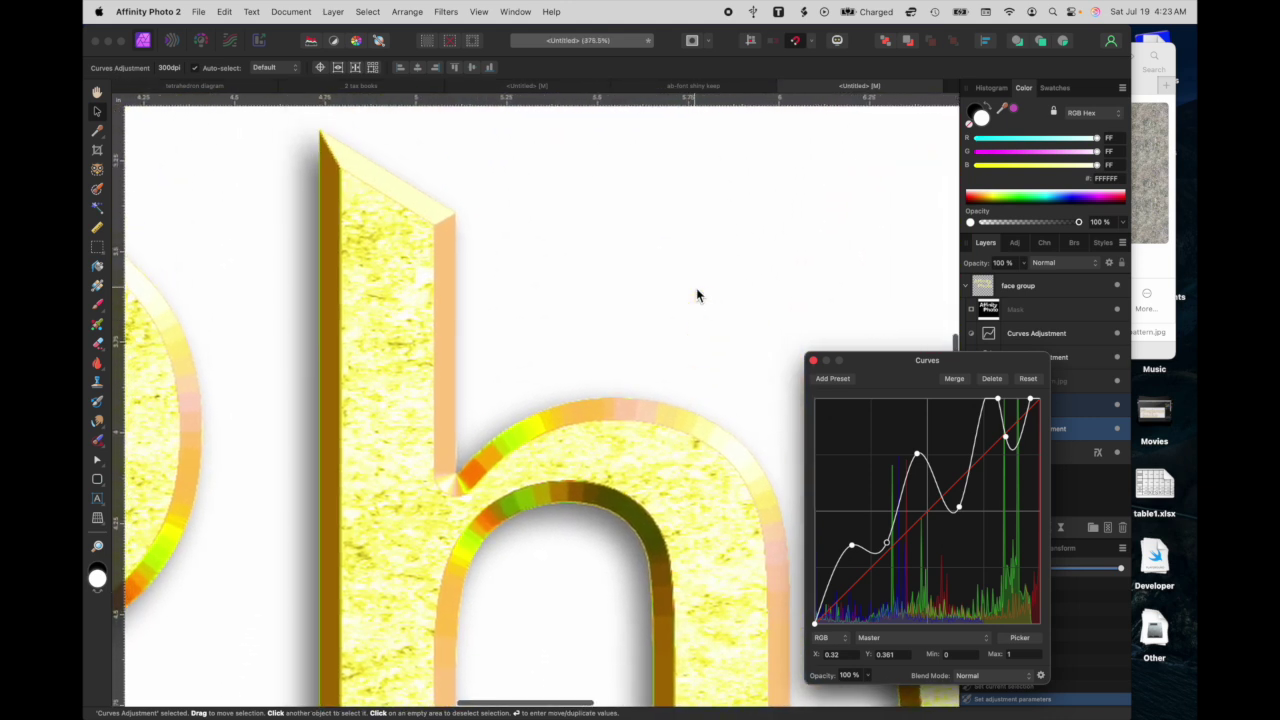
scroll(697, 291, "right", 5)
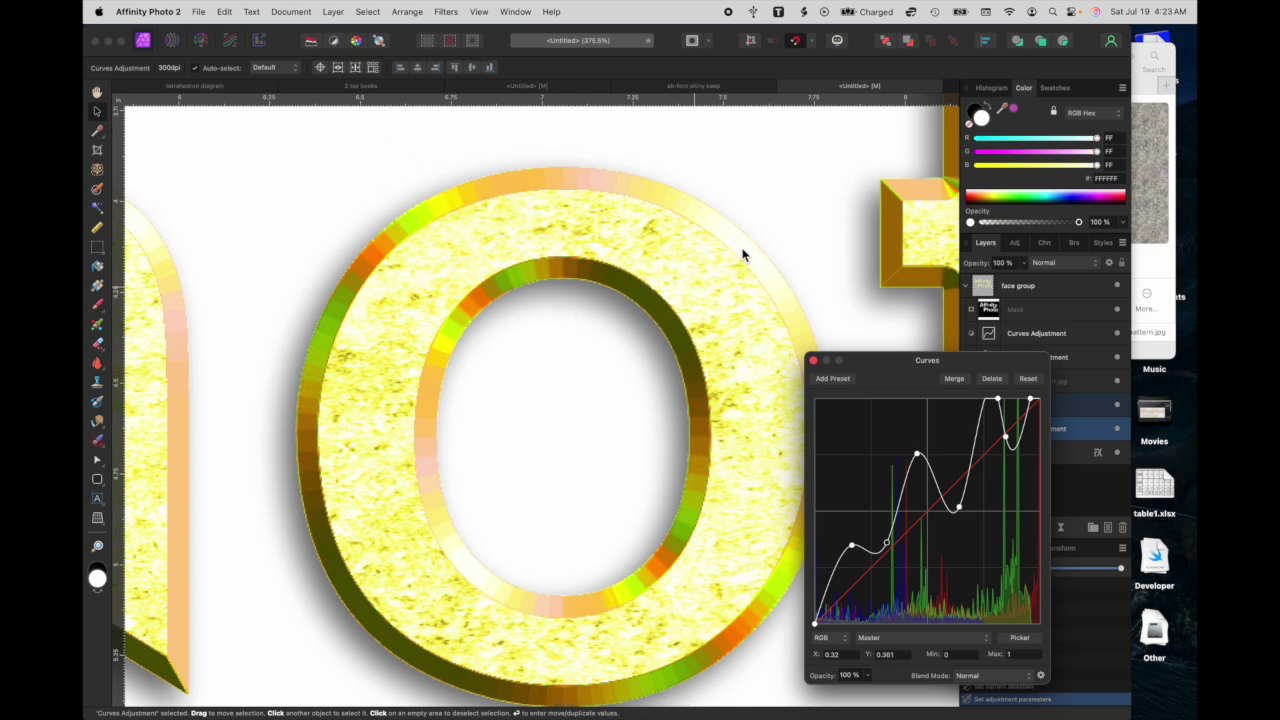
left_click(891, 639)
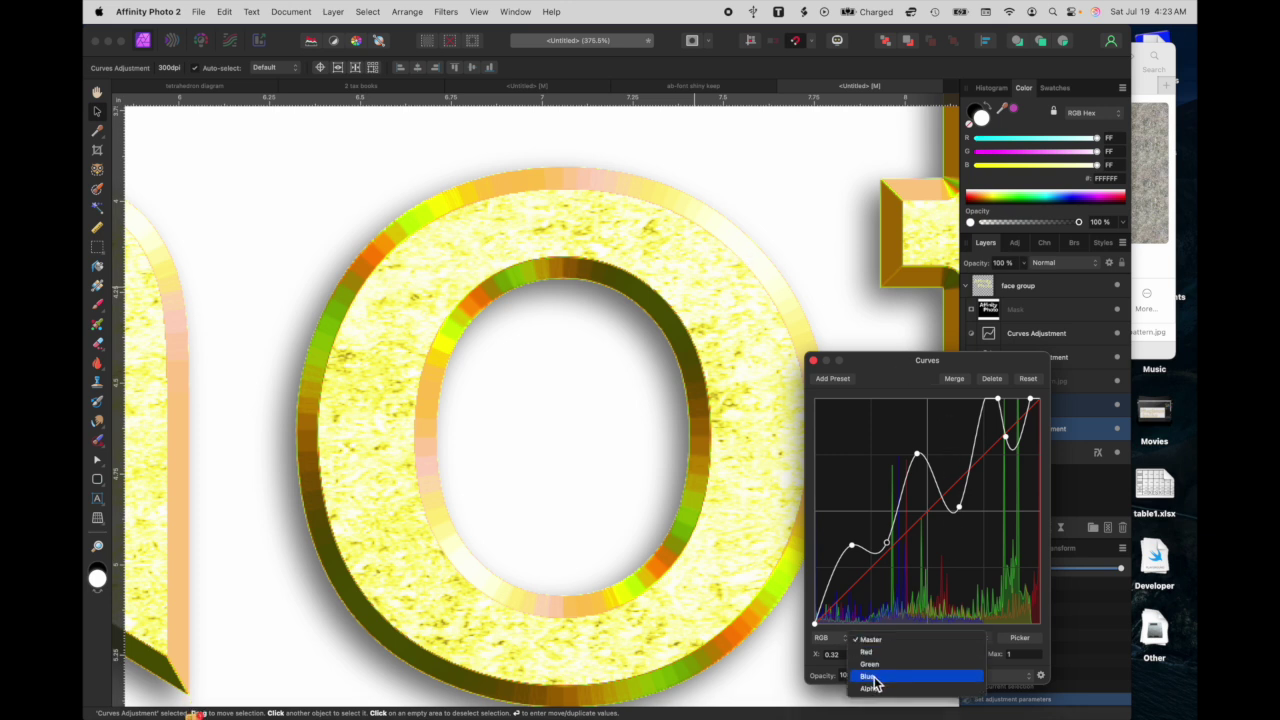
left_click(887, 681)
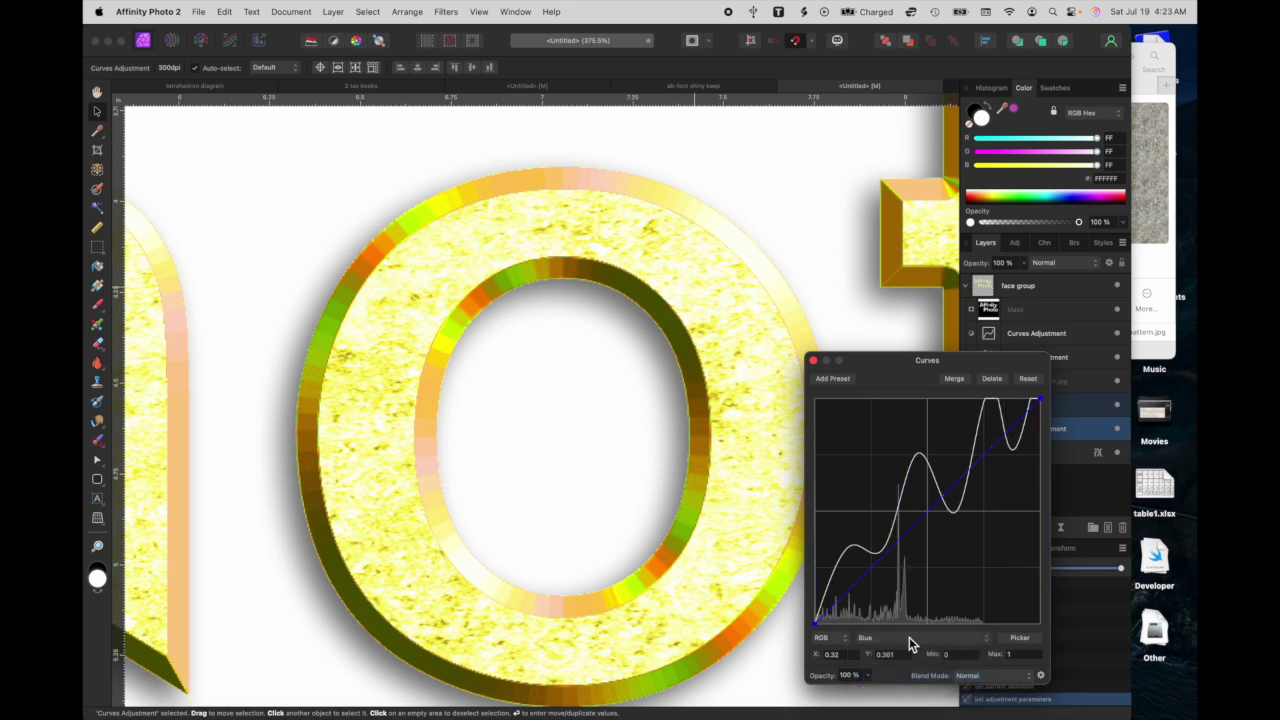
left_click(1016, 430)
left_click_drag(1017, 430, 1020, 425)
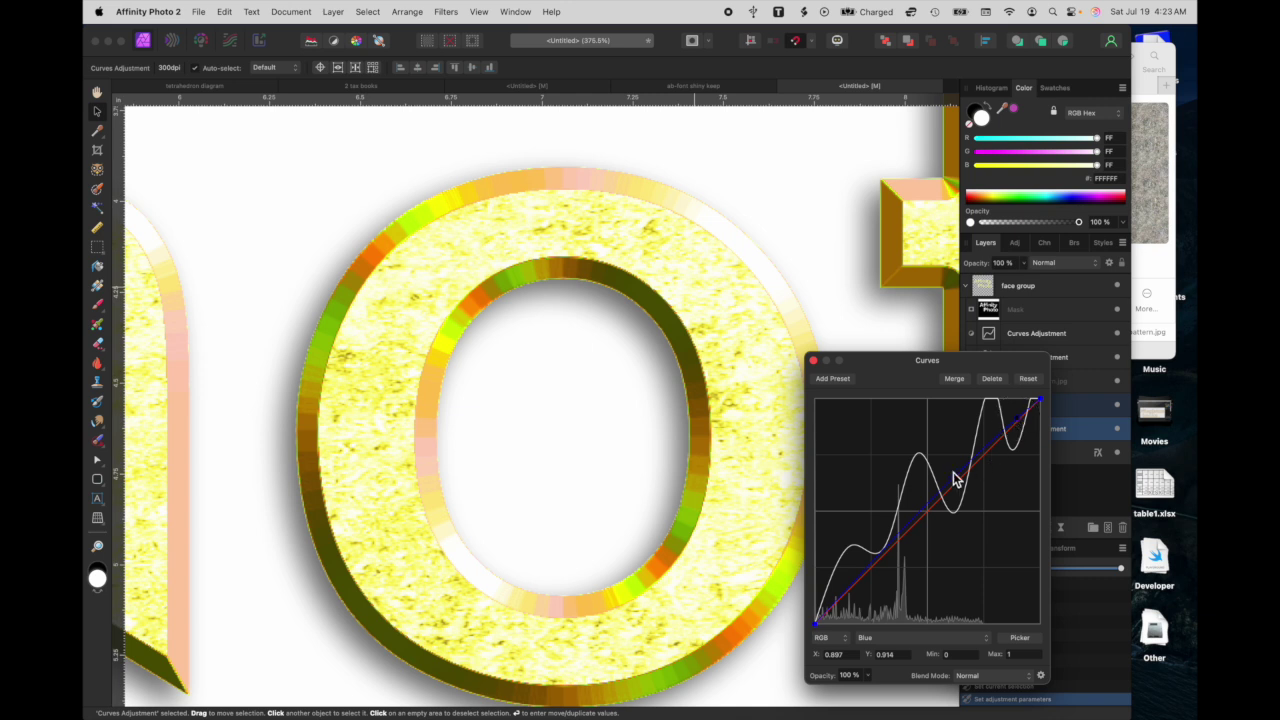
left_click(957, 479)
left_click(815, 361)
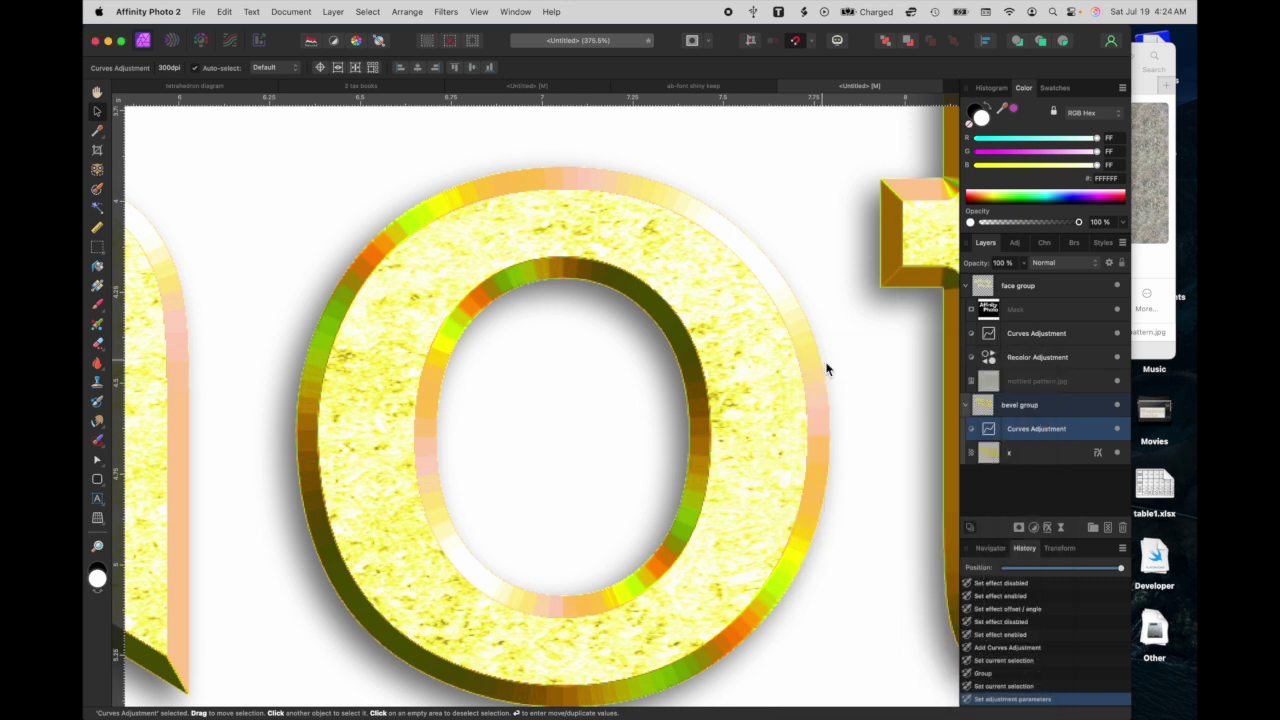
- Set the Bevel / Emboss soften value of the bevel group's pixel layer to 7.9 px and close its layer effects
left_click(1103, 454)
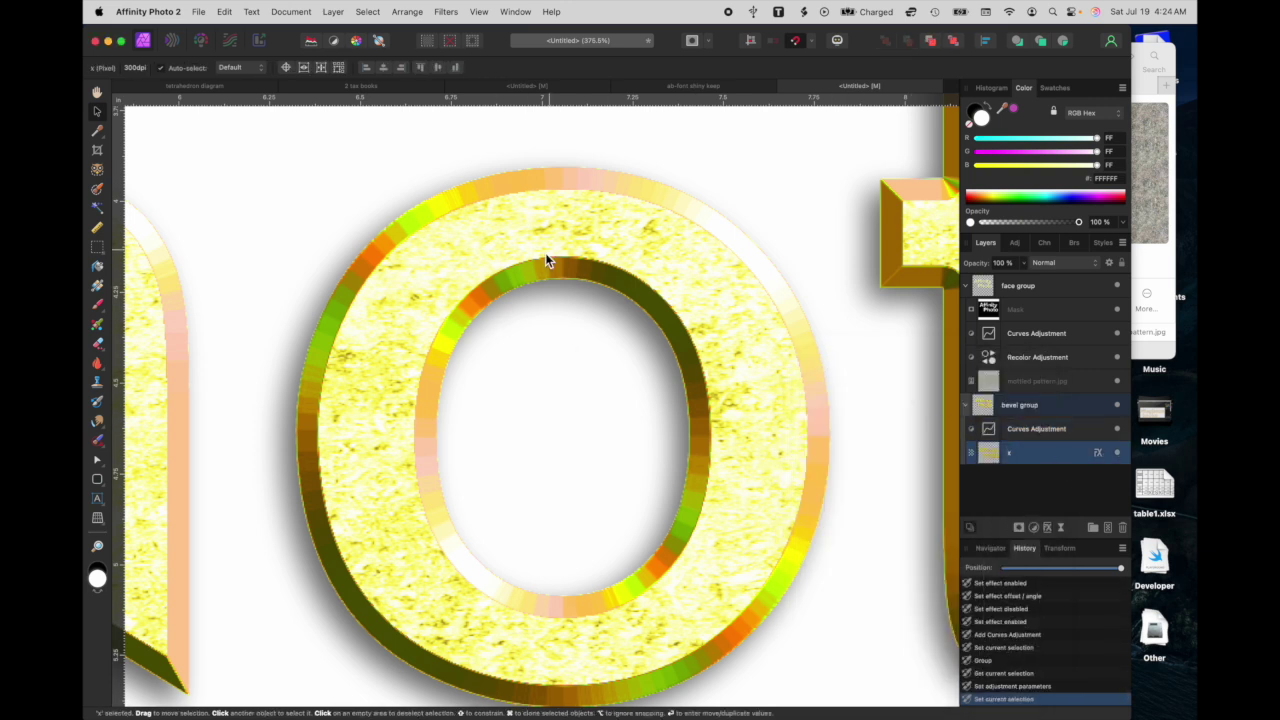
left_click(1098, 454)
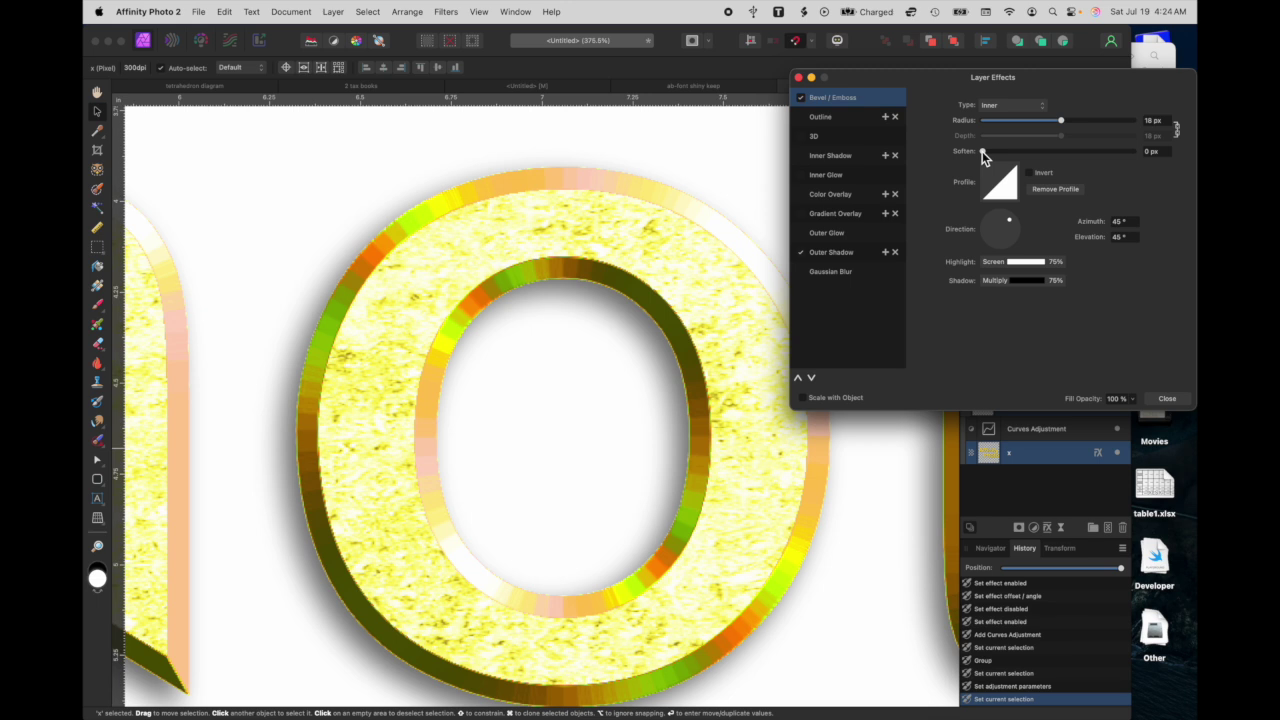
left_click(1151, 121)
left_click_drag(985, 157, 1101, 145)
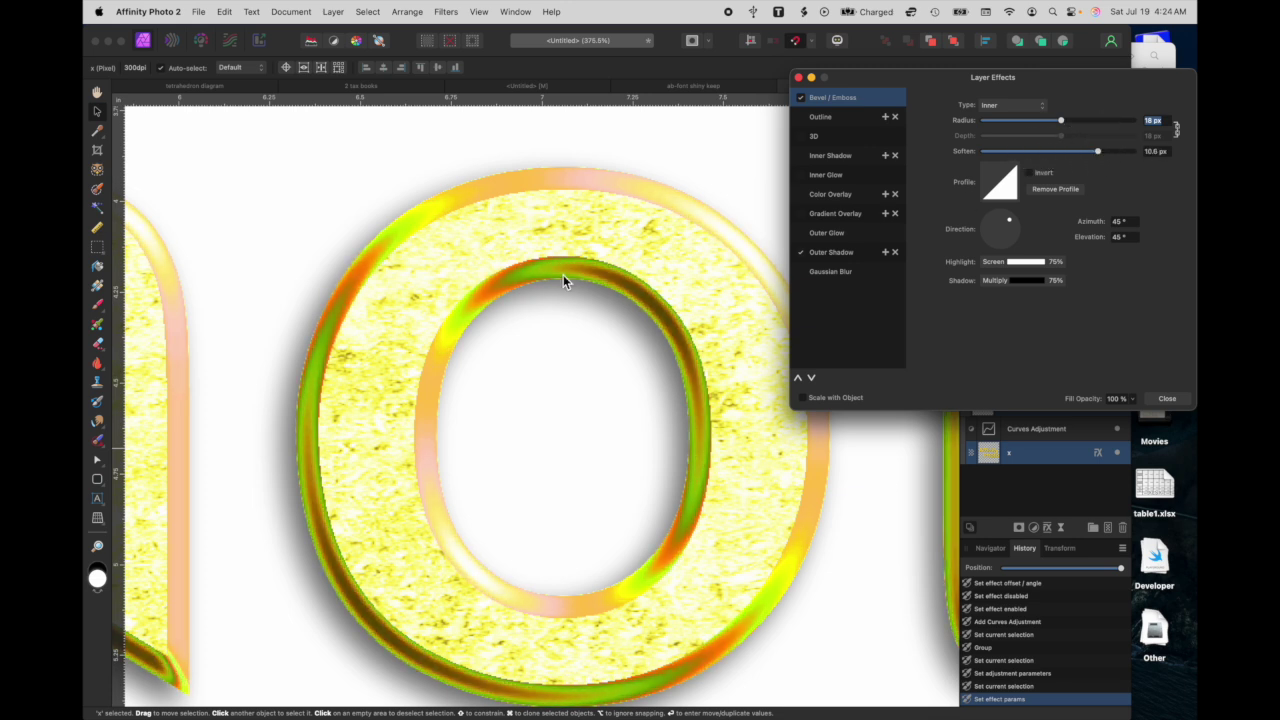
scroll(523, 289, "left", 10)
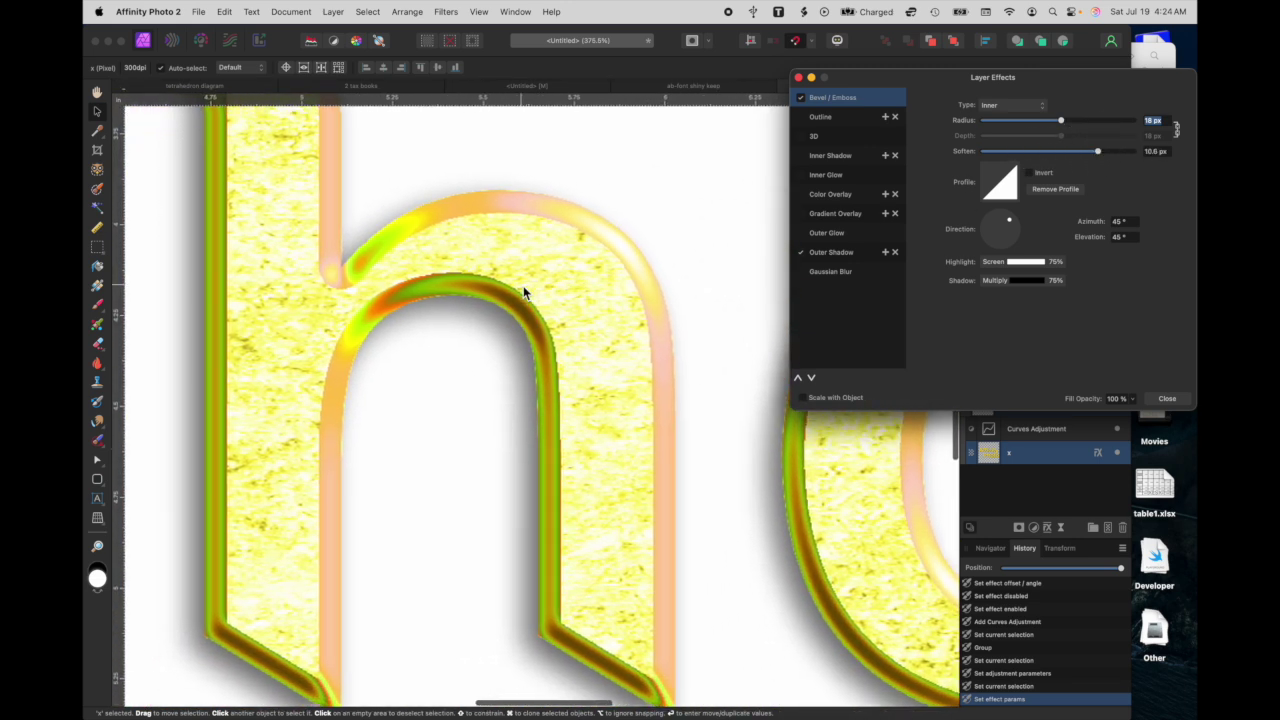
mouse_move(1098, 151)
left_mouse_down()
mouse_move(986, 158)
mouse_move(1114, 157)
mouse_move(1093, 160)
left_mouse_up()
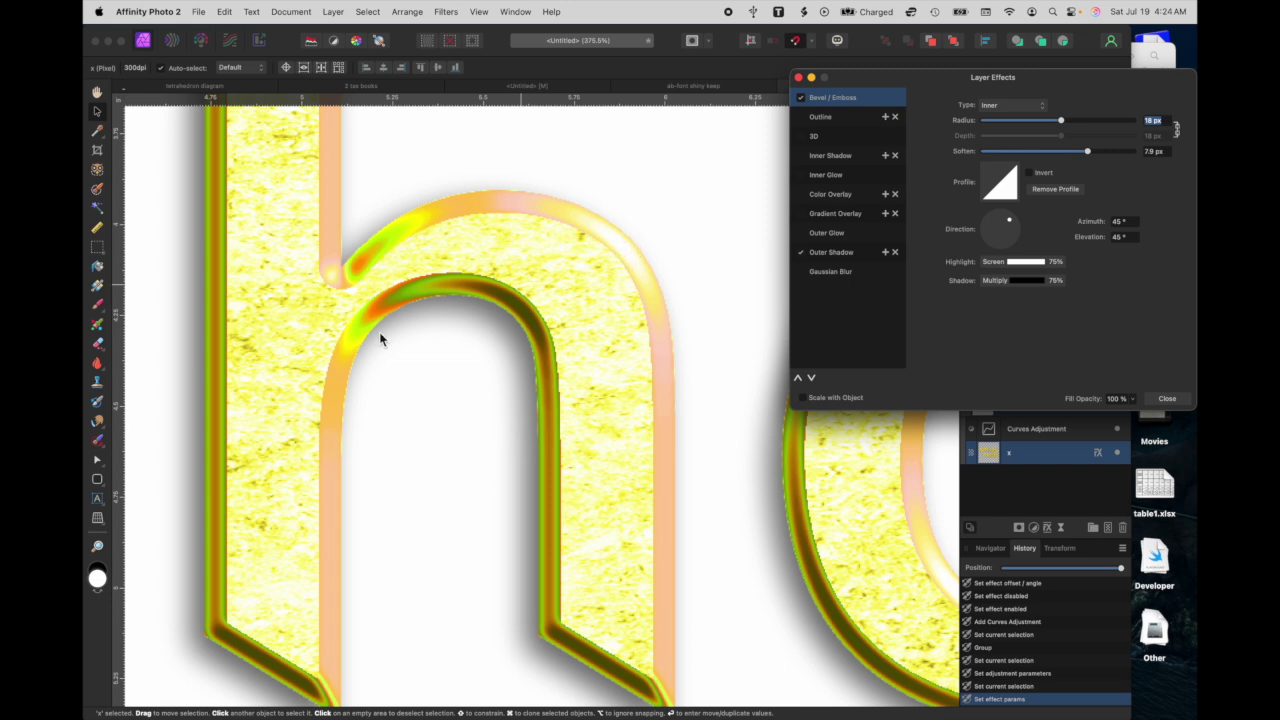
scroll(387, 395, "down", 3)
scroll(387, 395, "down", 2)
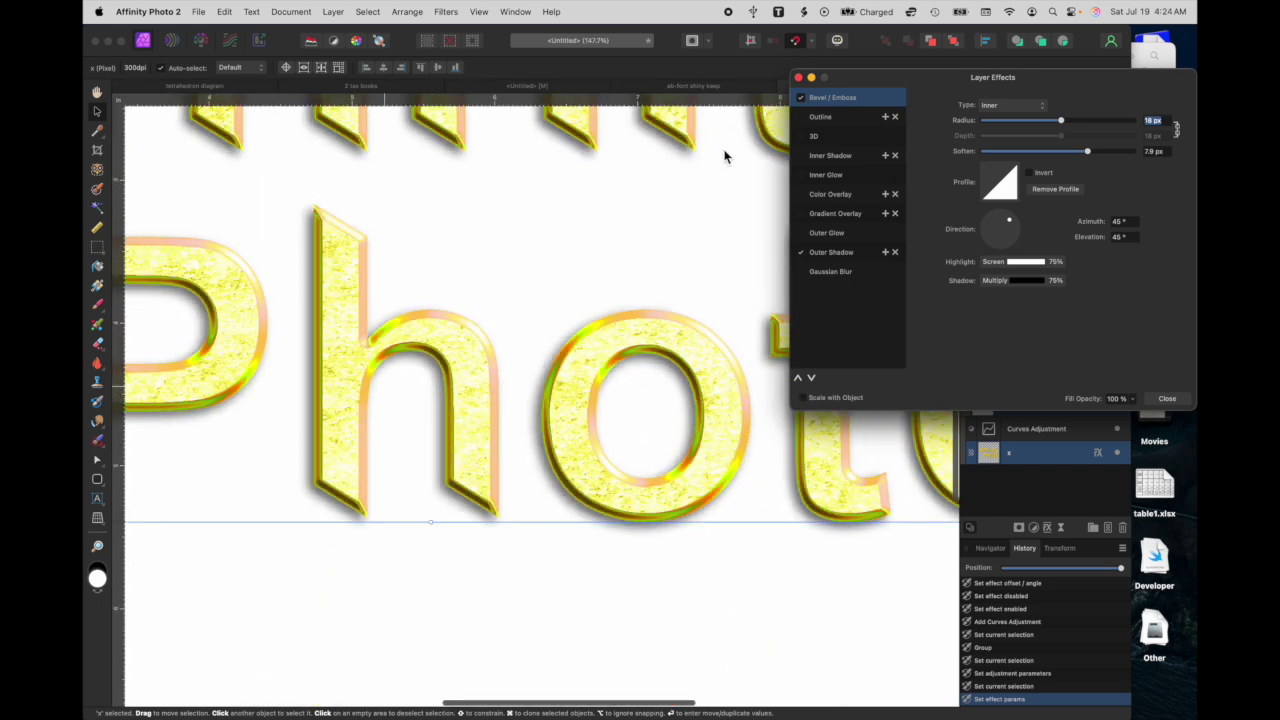
left_click(798, 79)
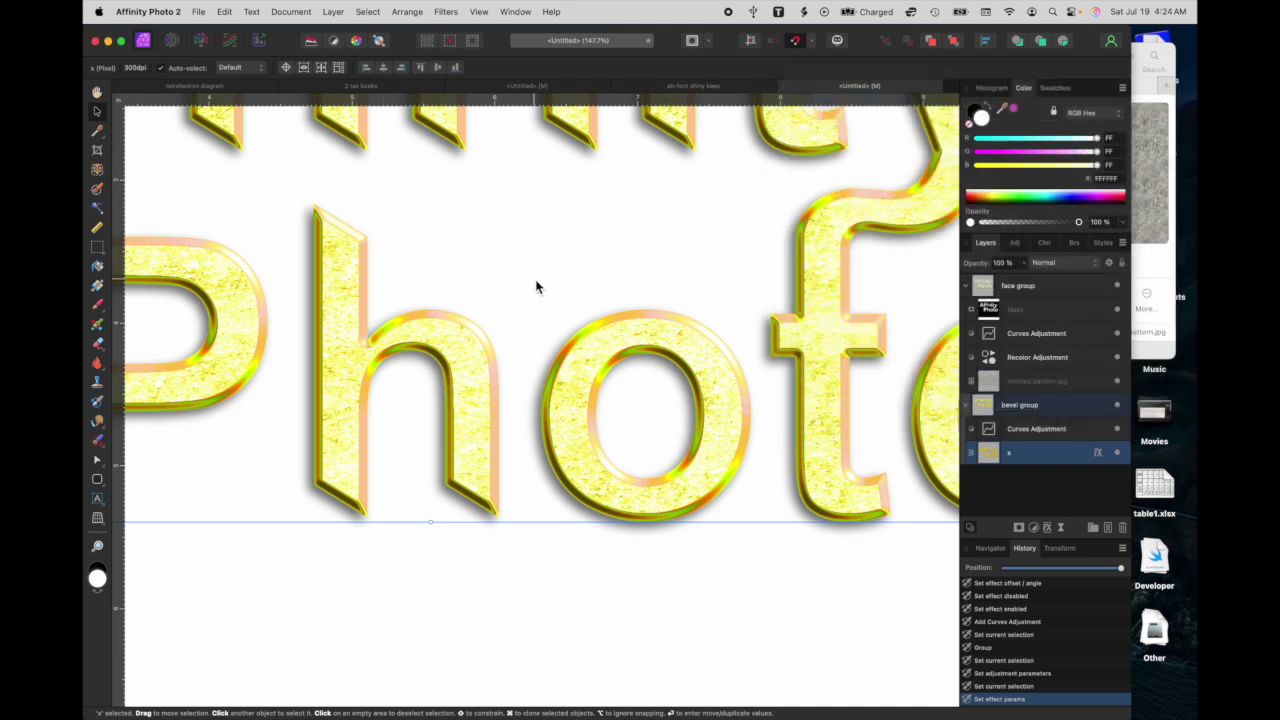
scroll(535, 287, "down", 5)
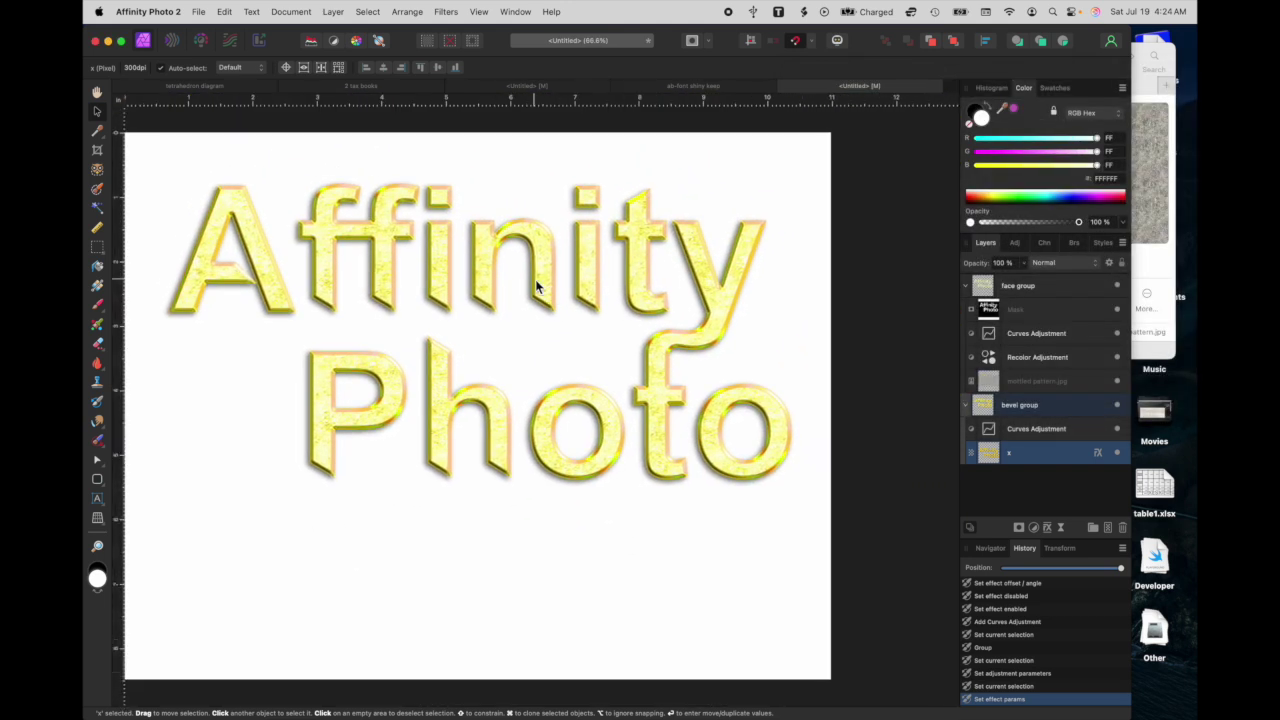